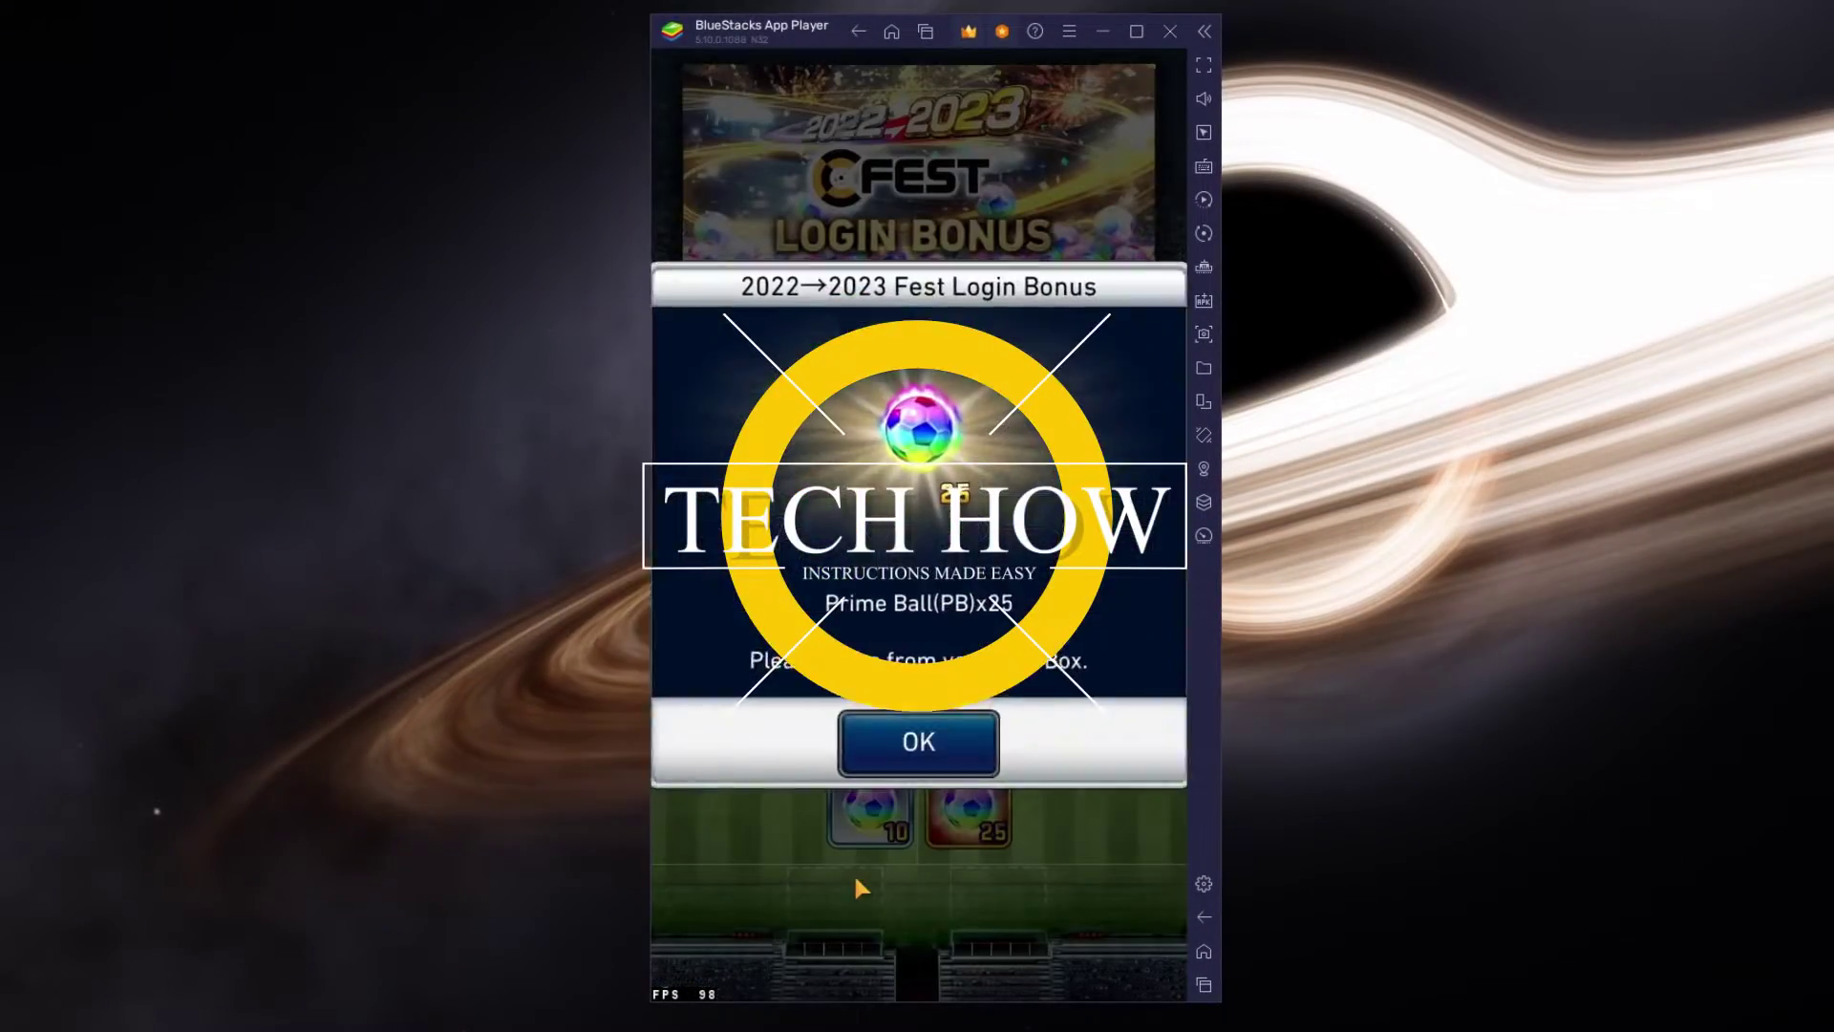
Step: Dismiss the login bonus board, popup panel and lottery notice, then leave the Big Lottery screen
left_click(855, 887)
left_click(784, 882)
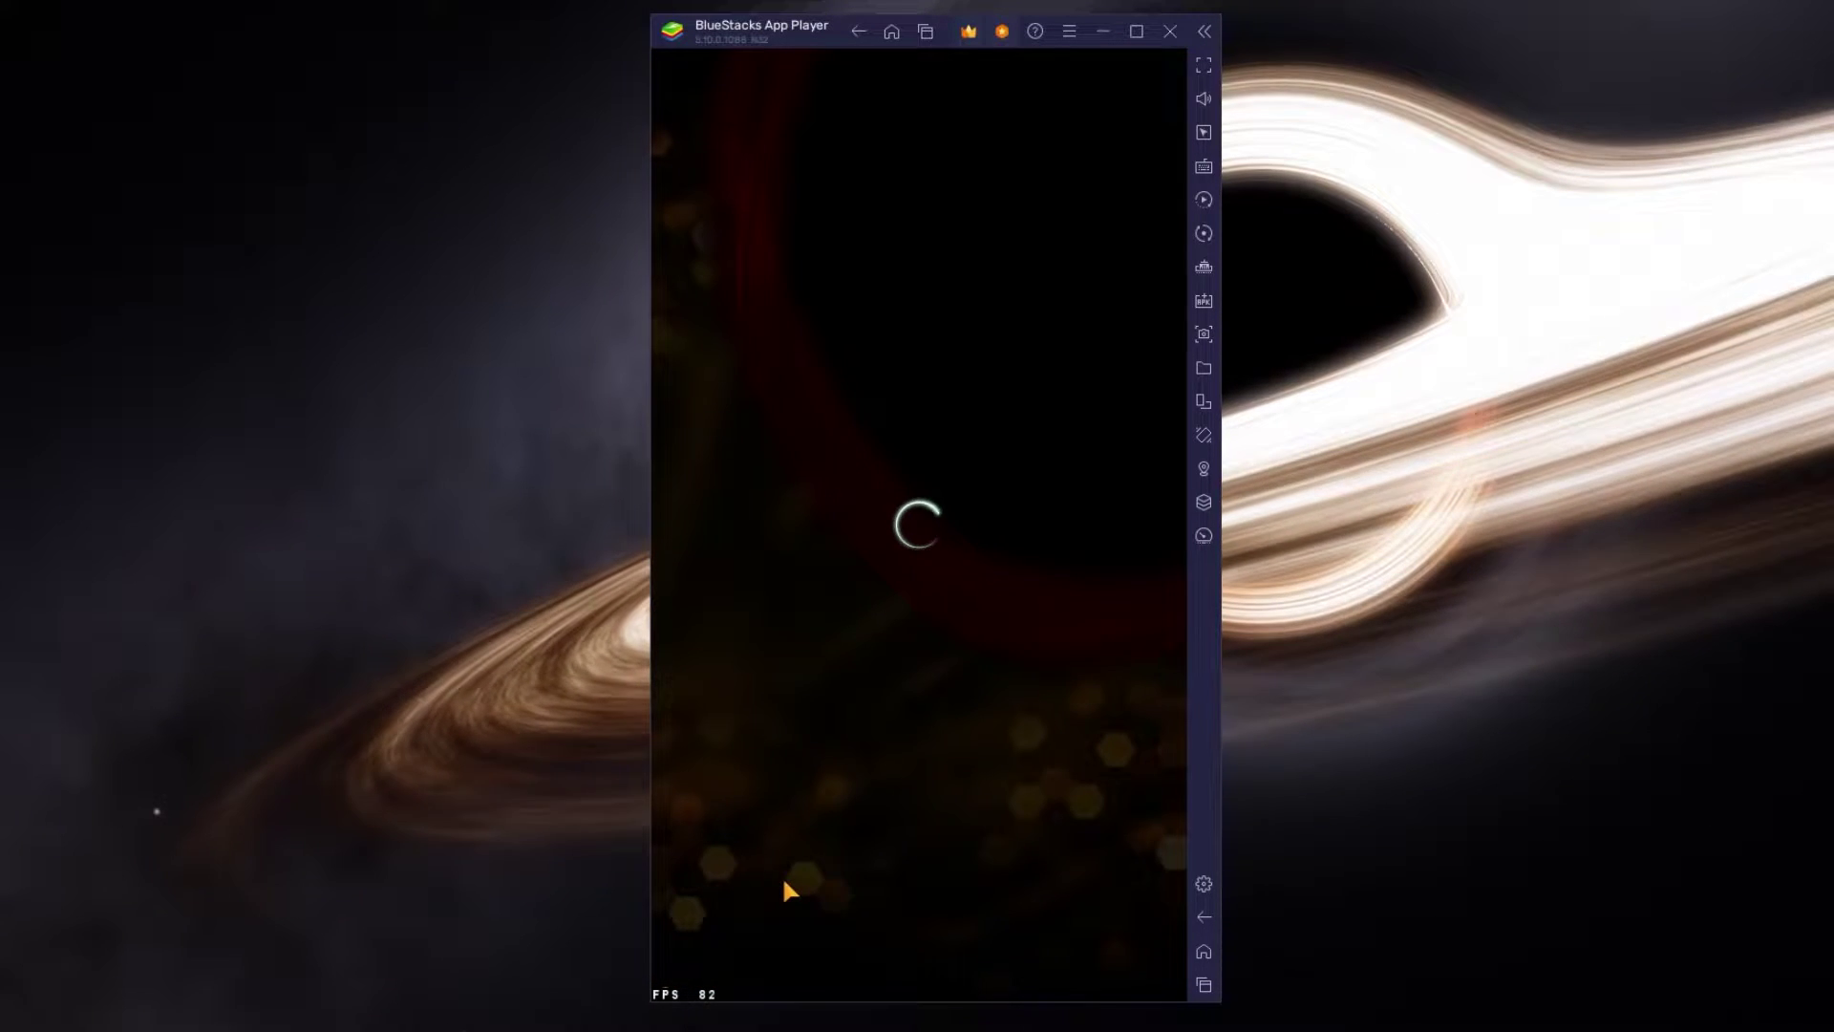
left_click(1142, 121)
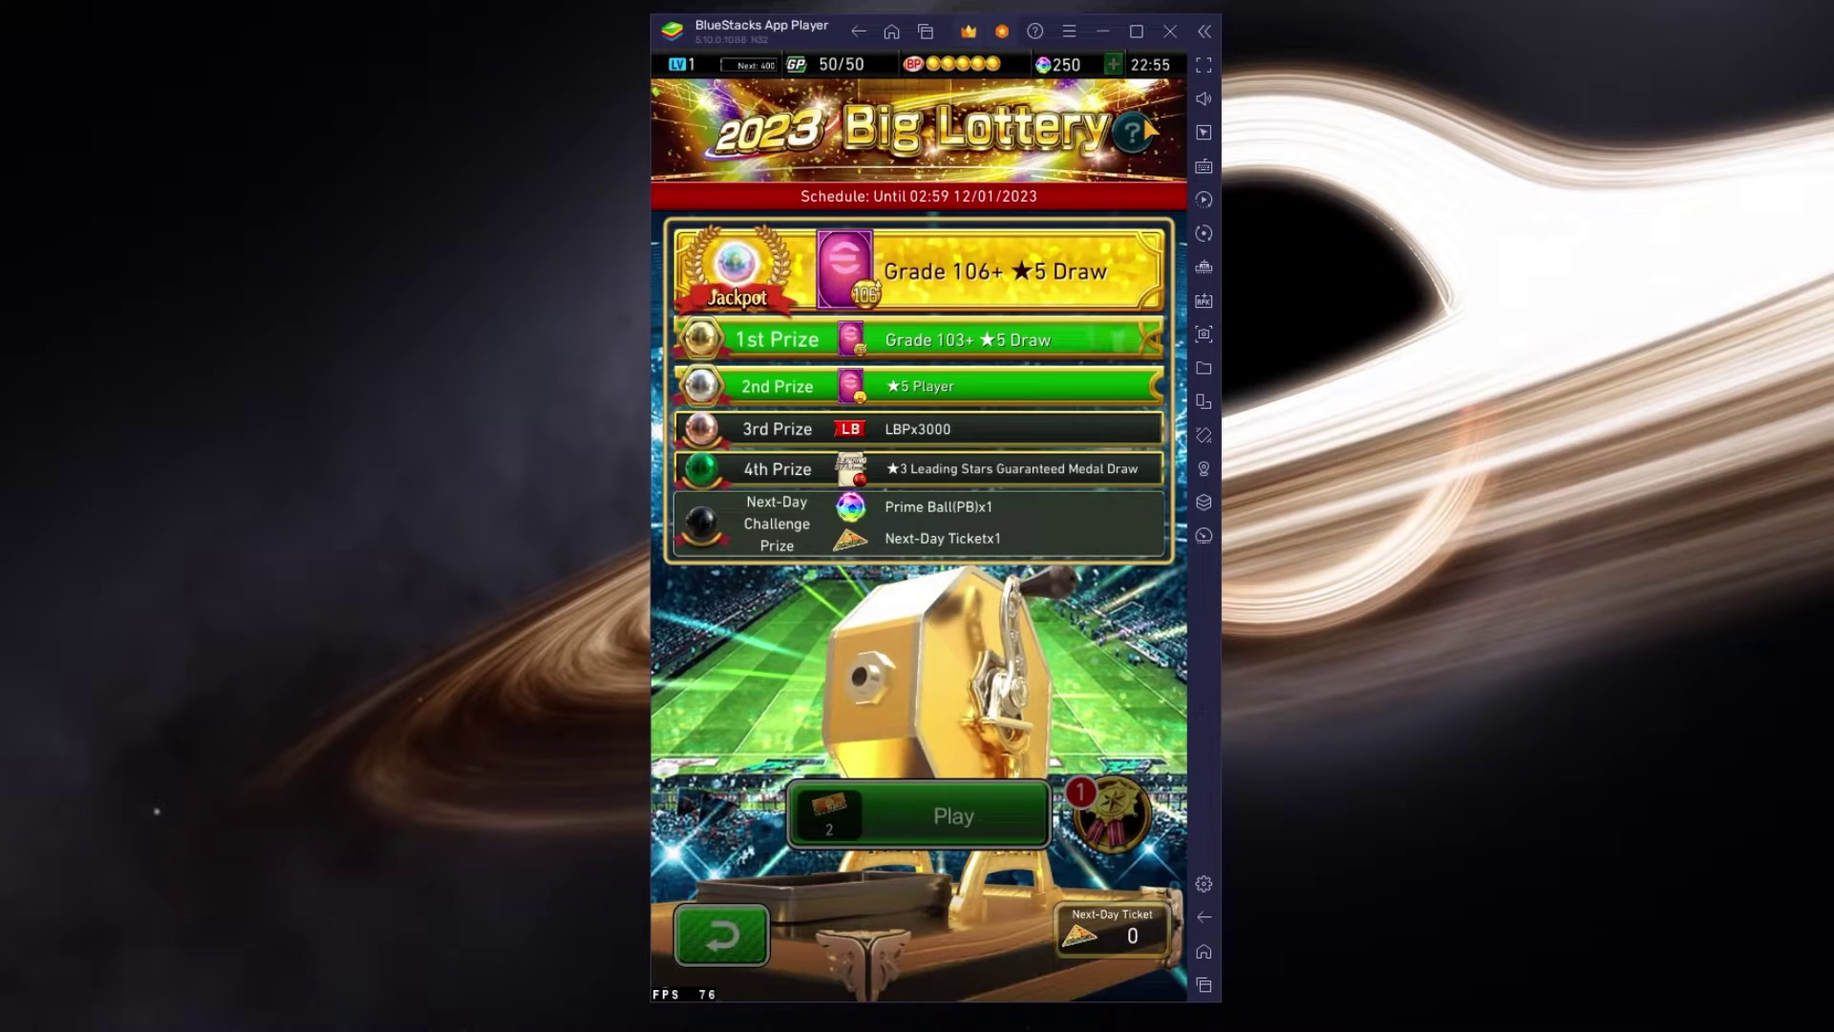
left_click(913, 762)
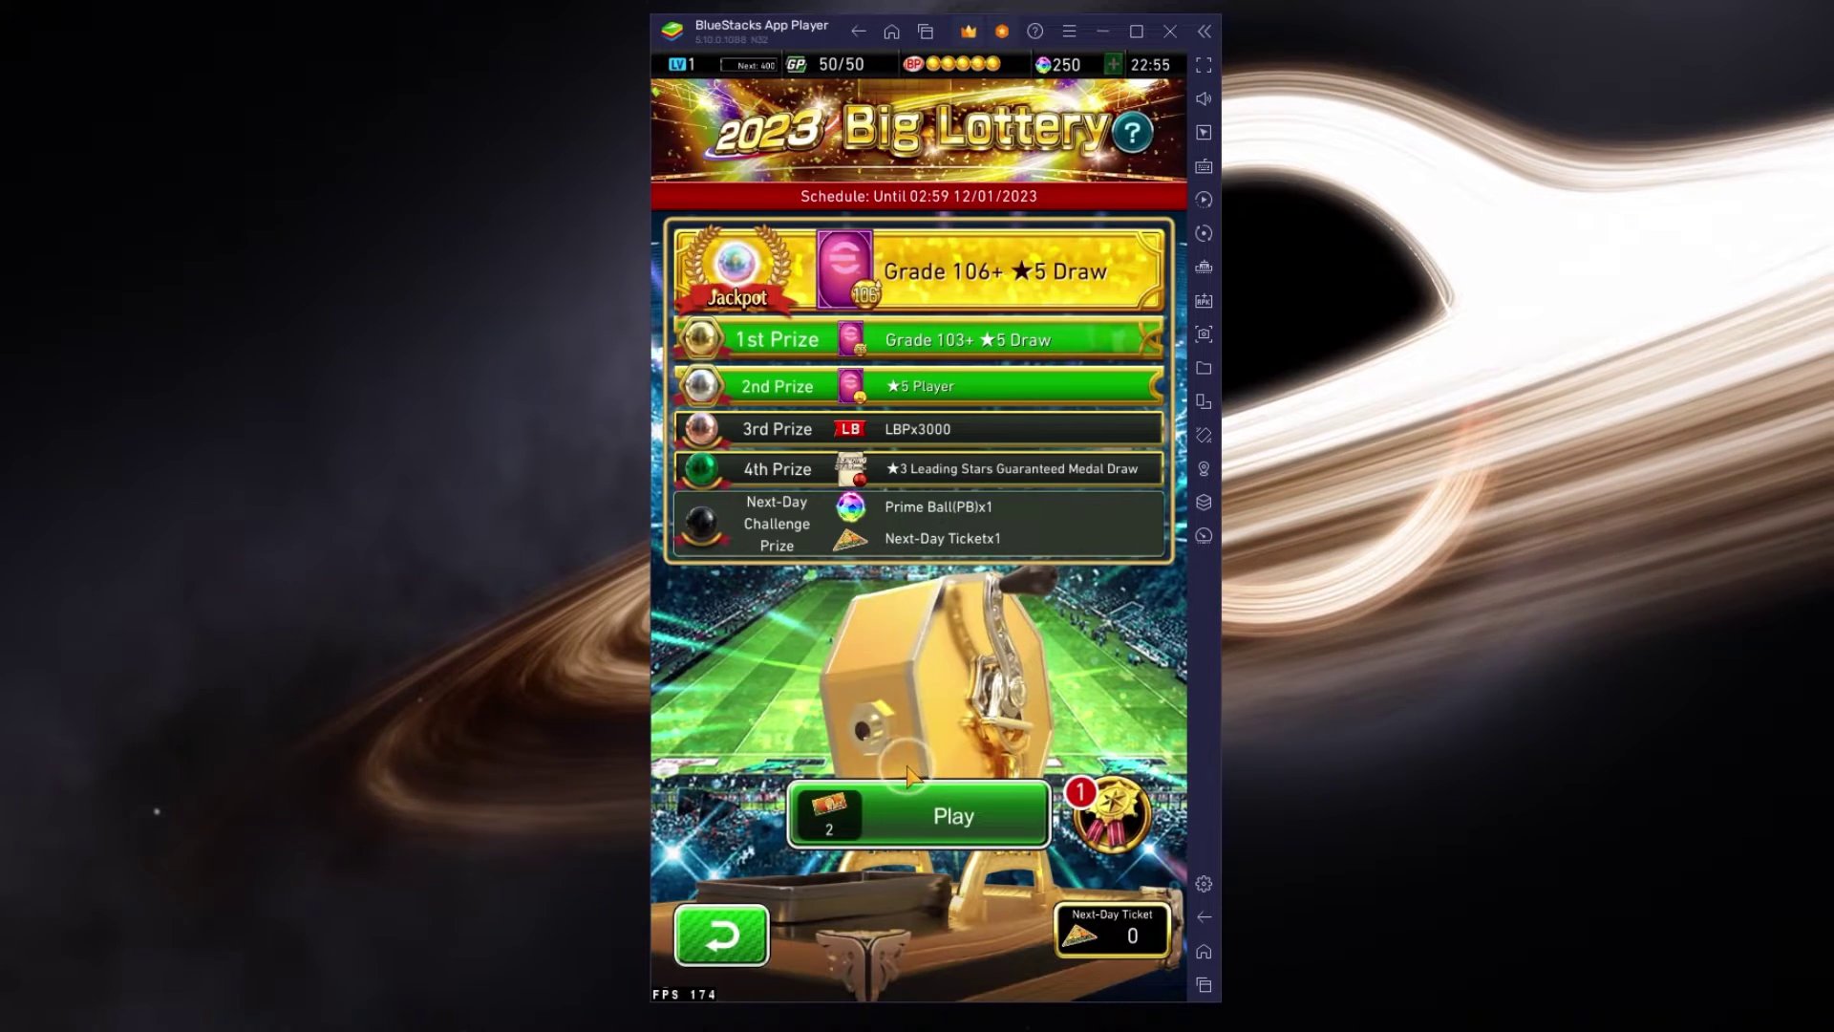
left_click(722, 932)
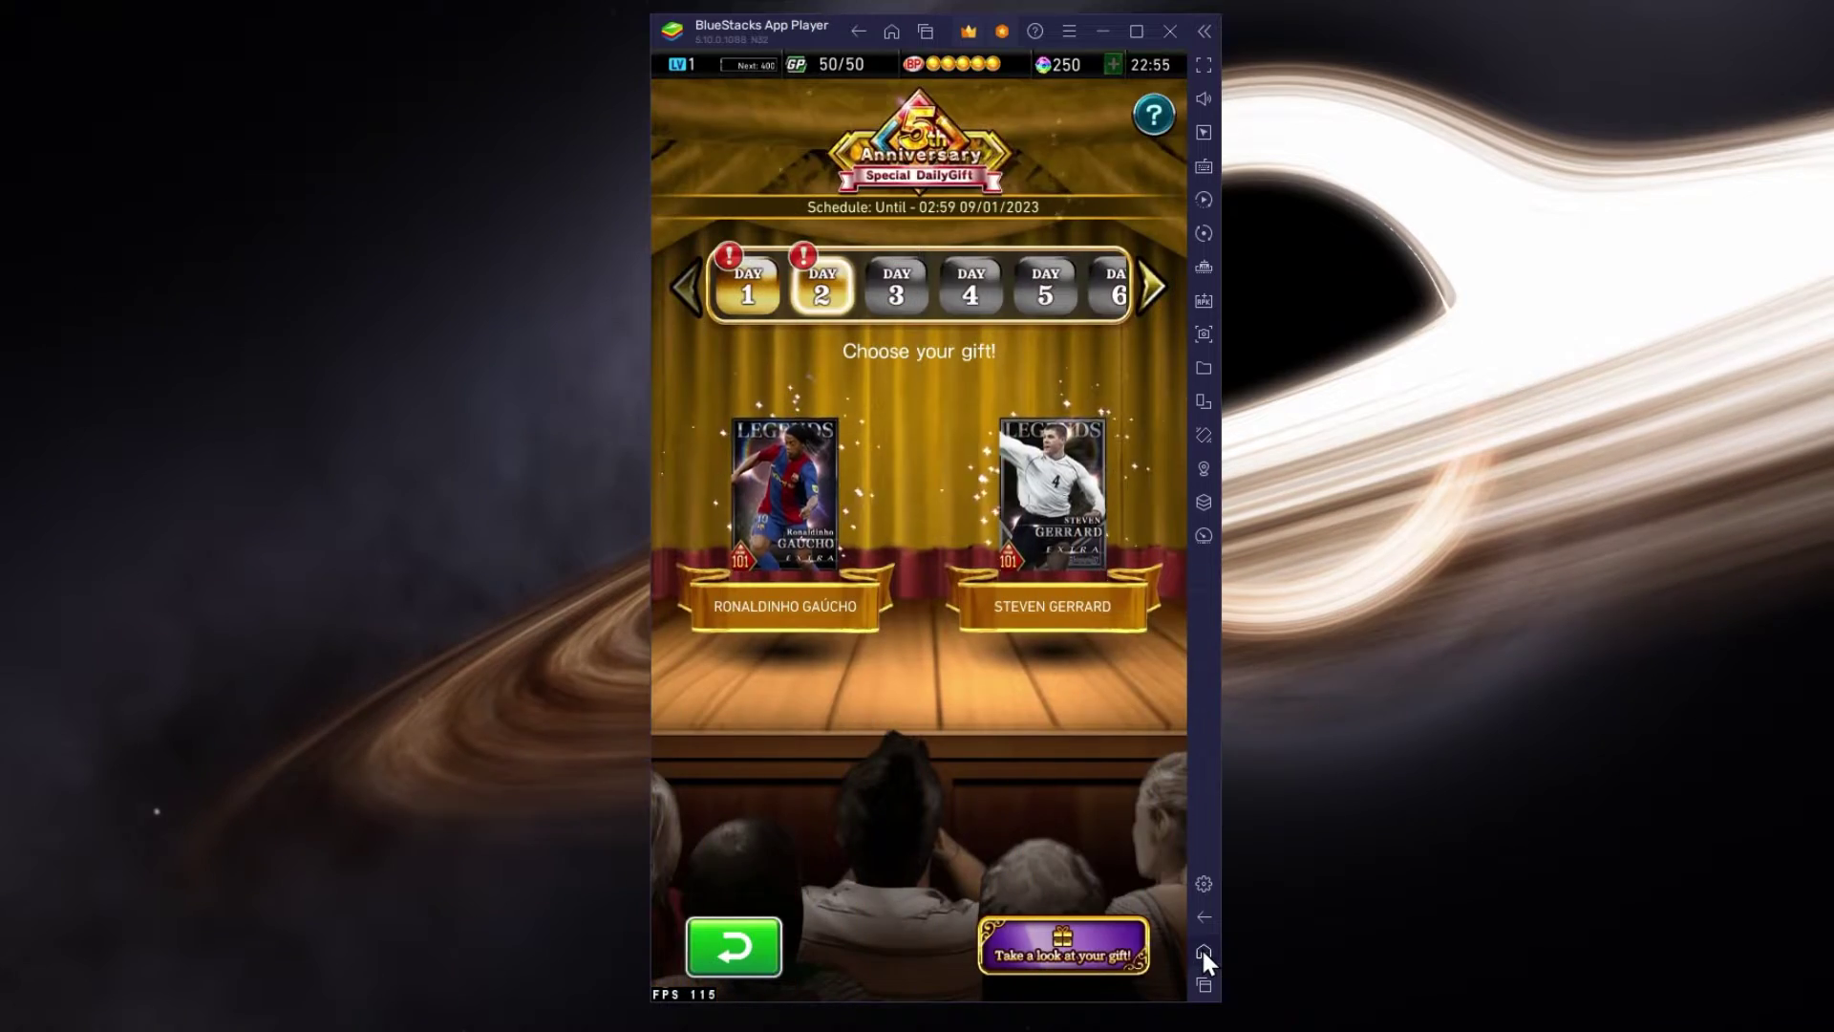
Step: Quit eFootball to the BlueStacks home screen and browse the second app page, returning to page 1
left_click(1202, 950)
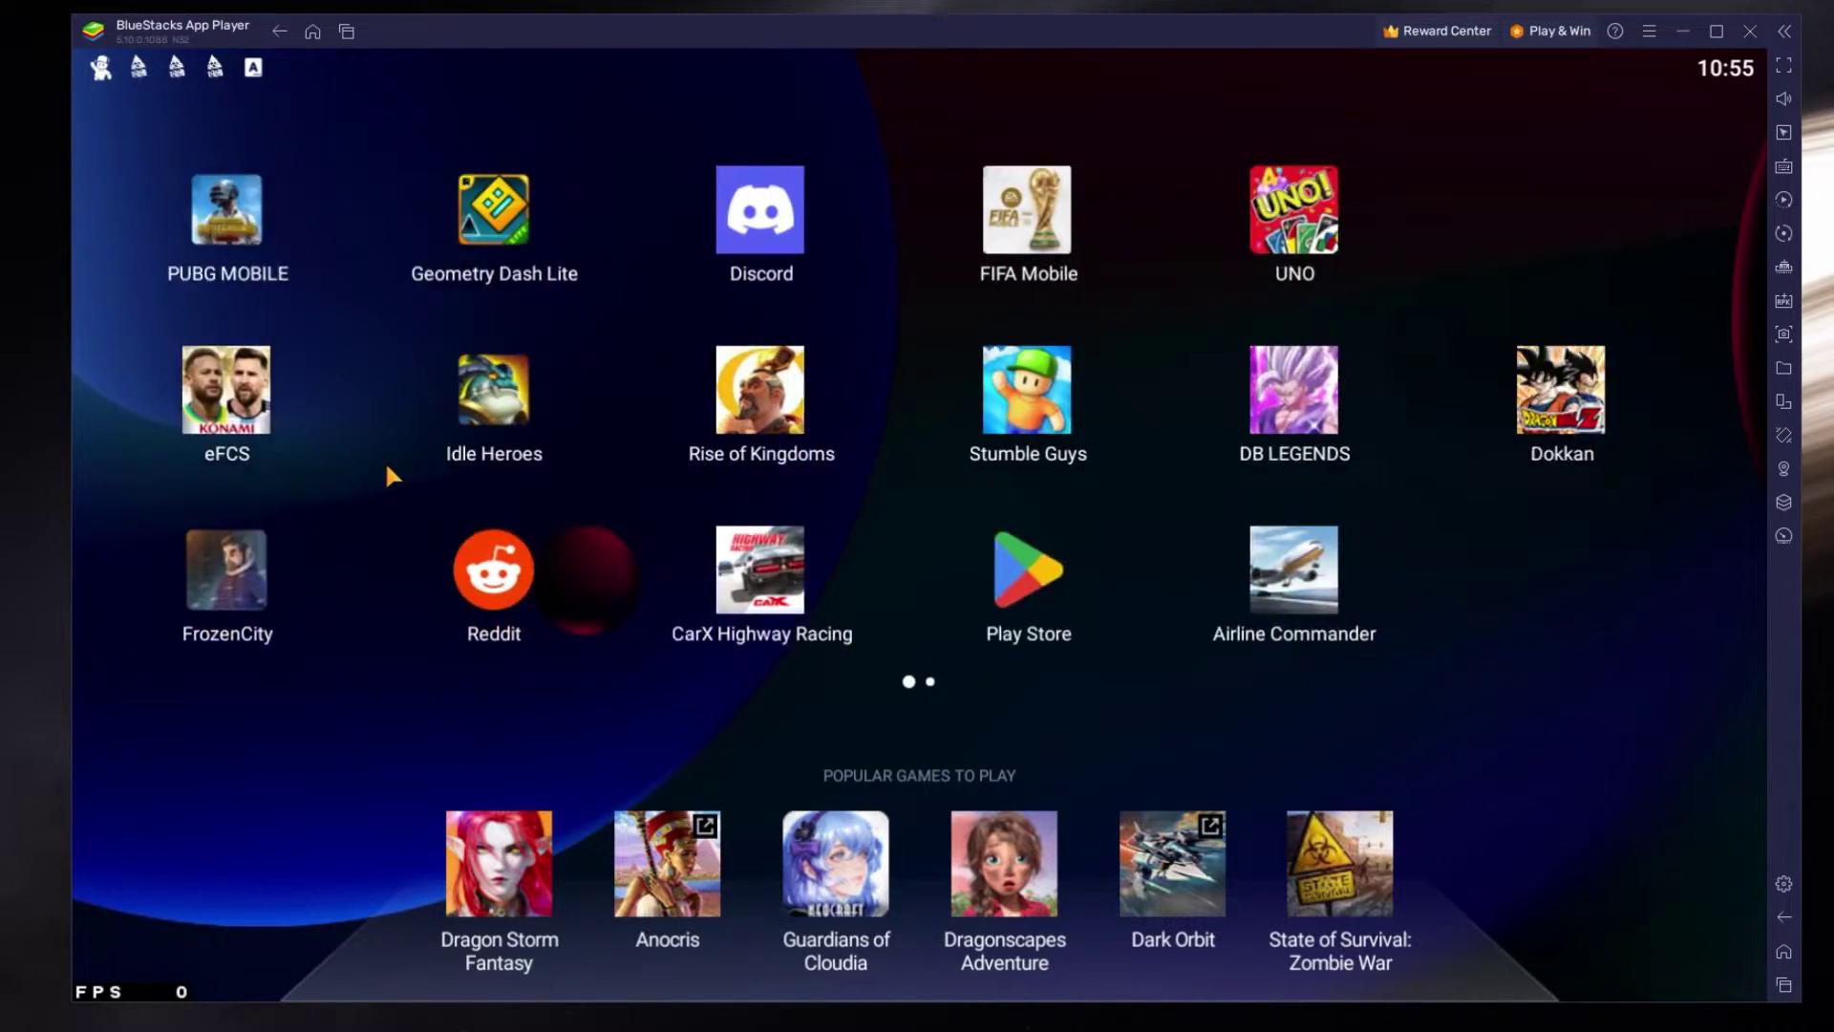
mouse_move(982, 491)
left_mouse_down()
mouse_move(790, 462)
mouse_move(45, 464)
left_mouse_up()
left_click_drag(745, 466, 1581, 479)
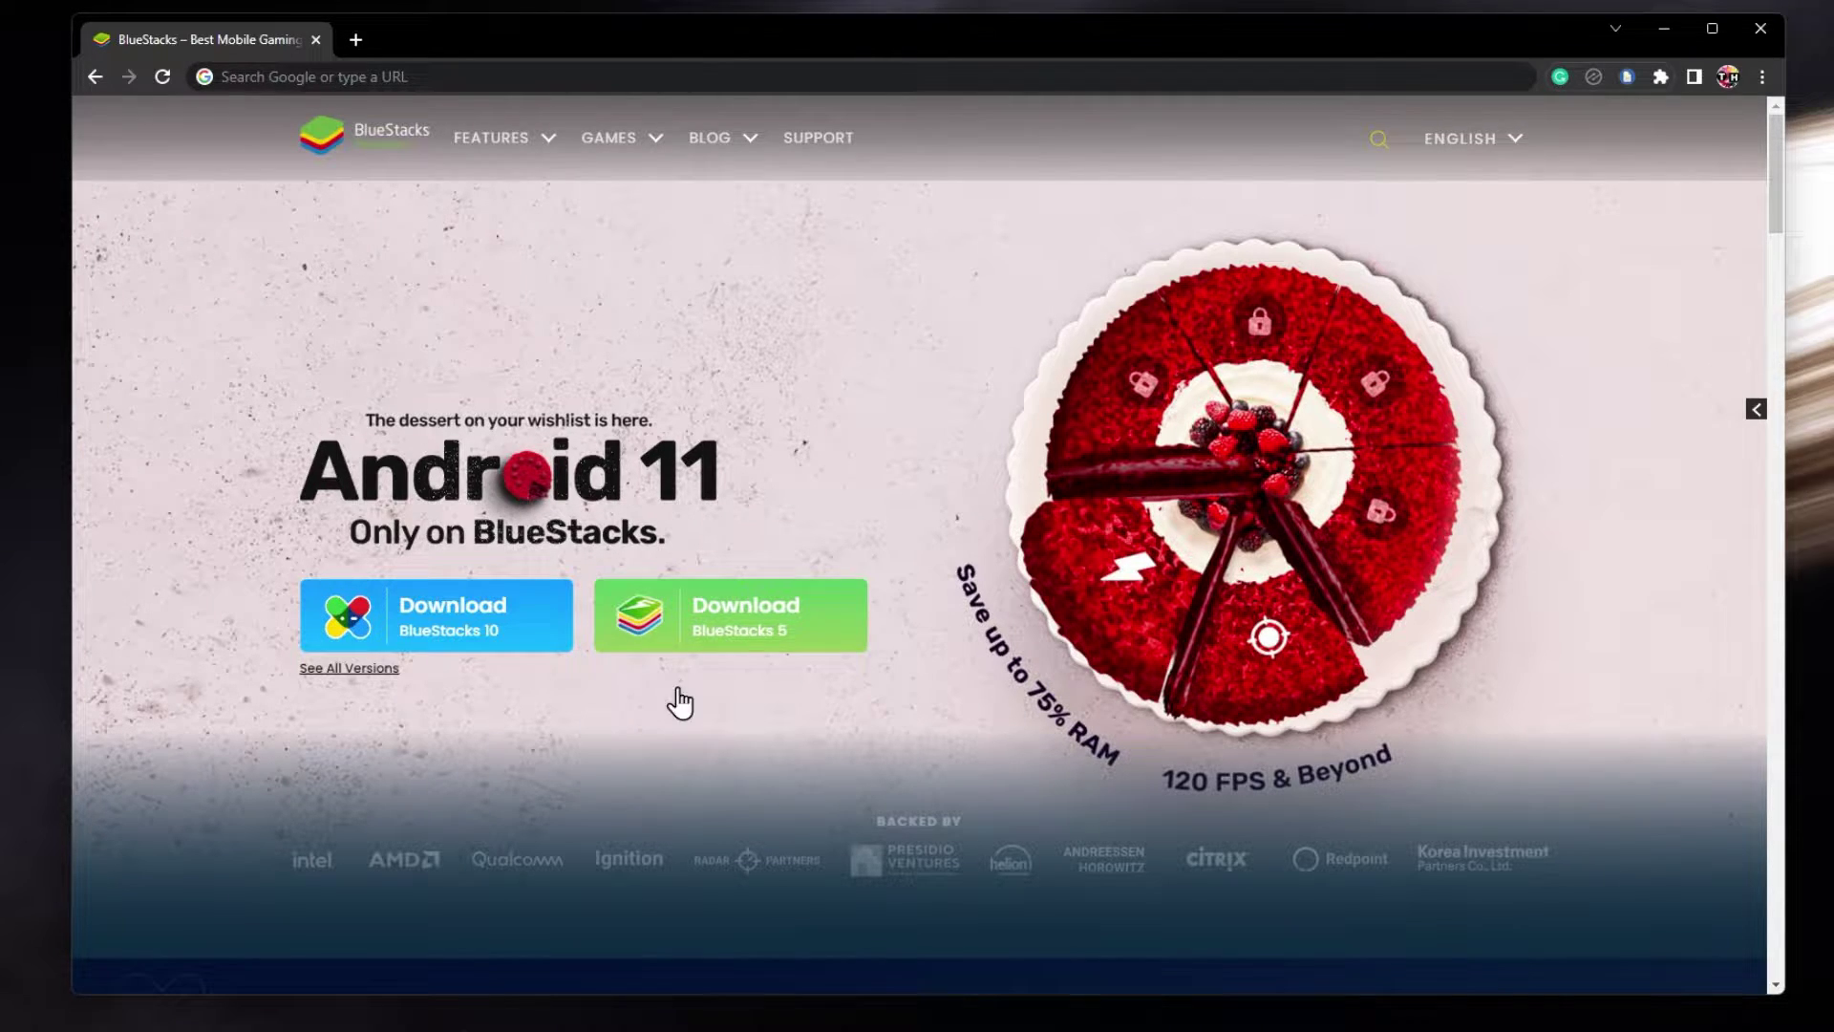
Step: Download the BlueStacks 5 installer, launch the .exe and minimise Chrome to reveal it
left_click(819, 655)
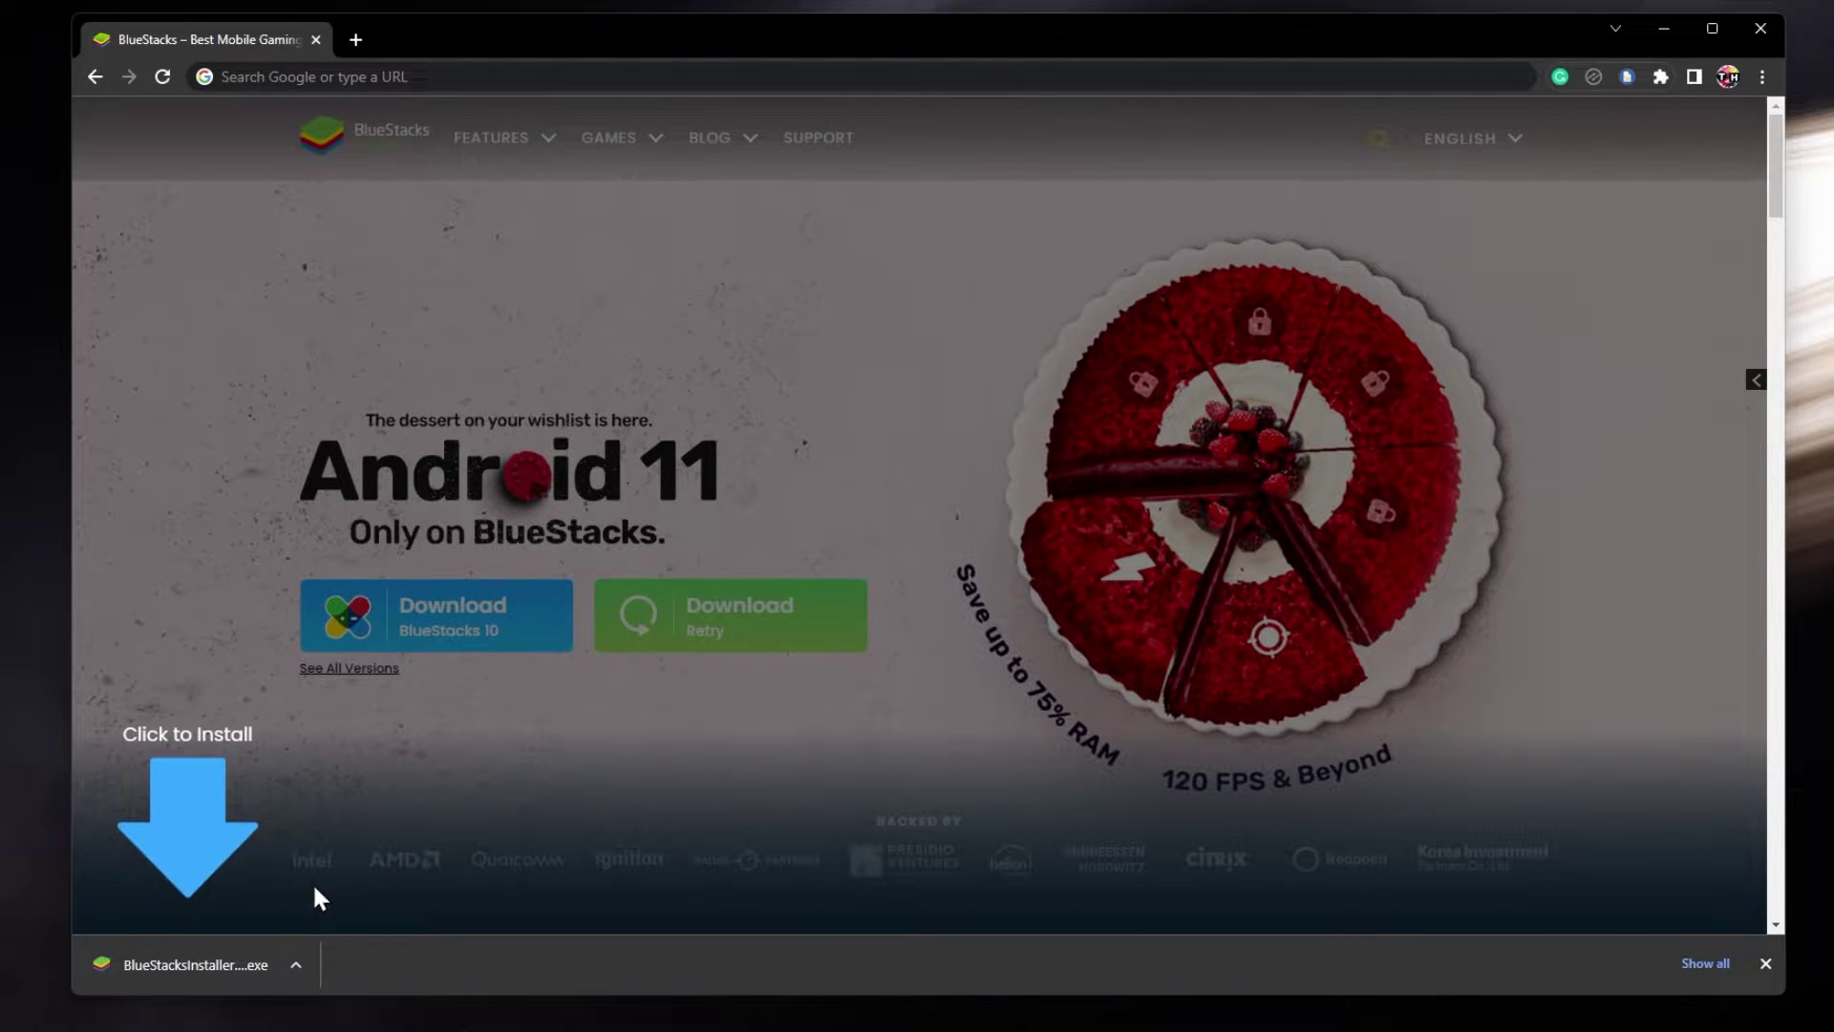
left_click(216, 975)
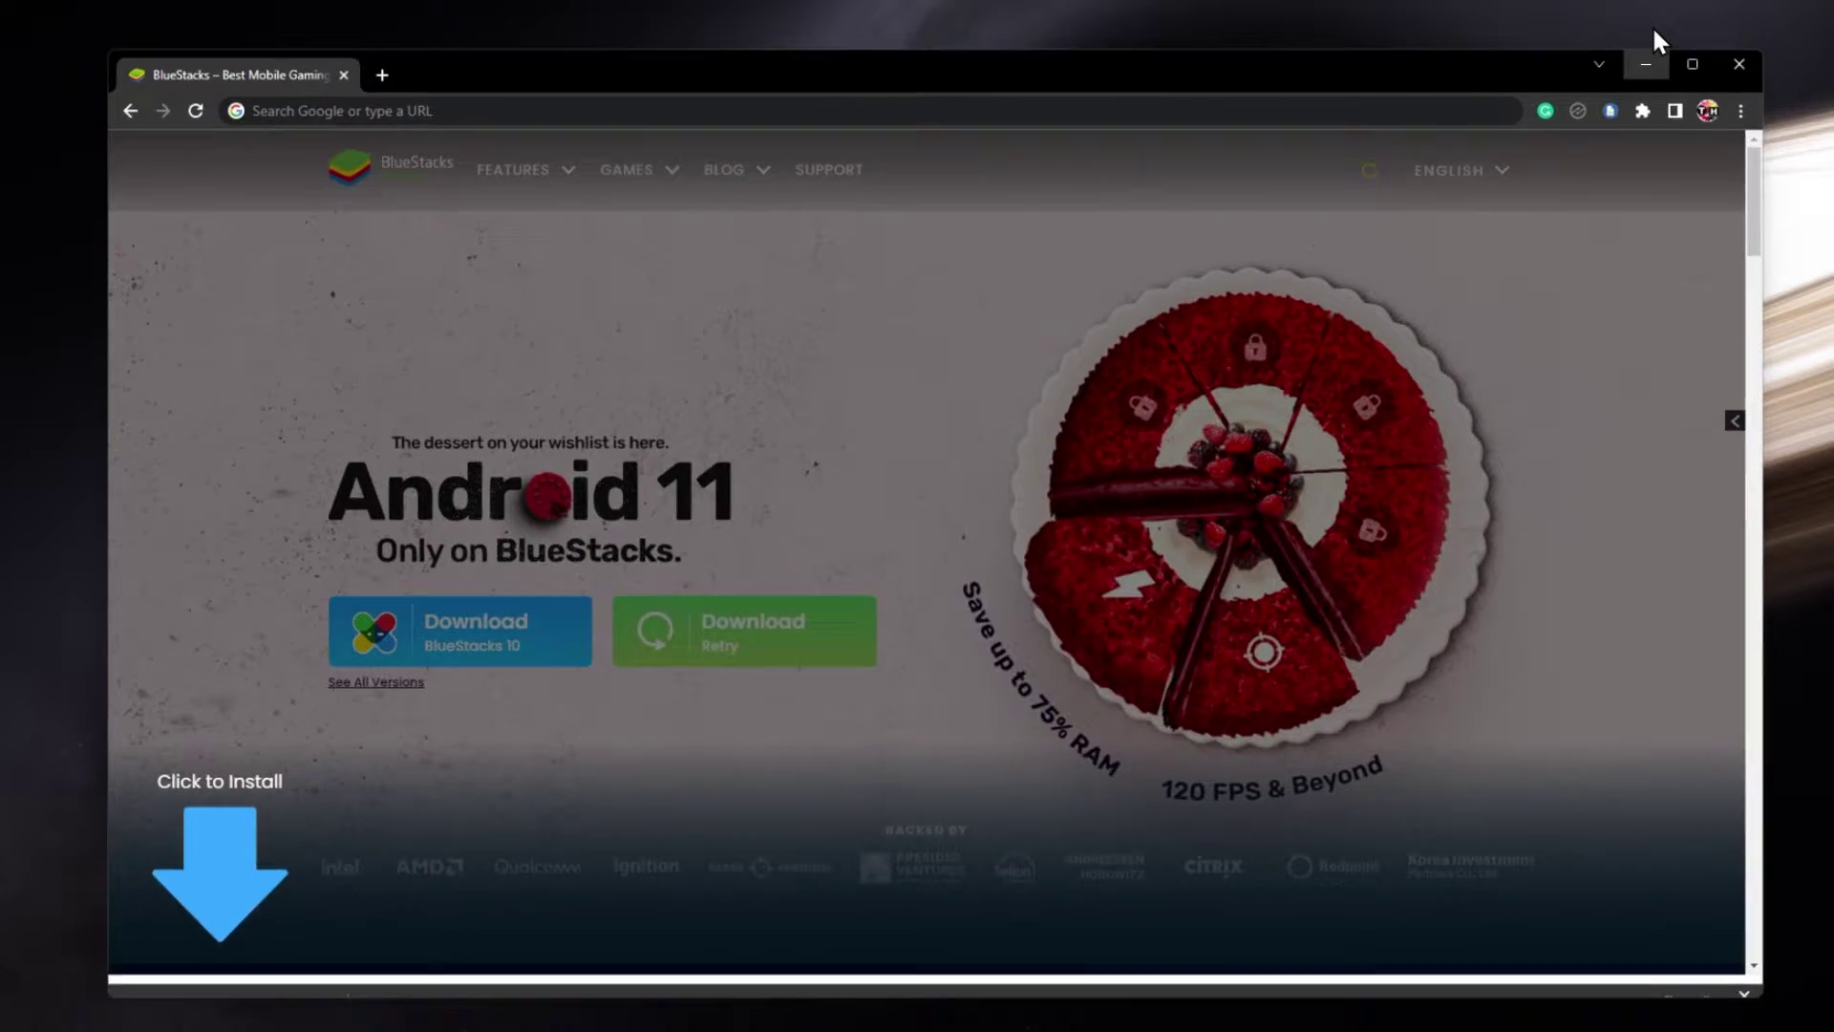
left_click(1664, 28)
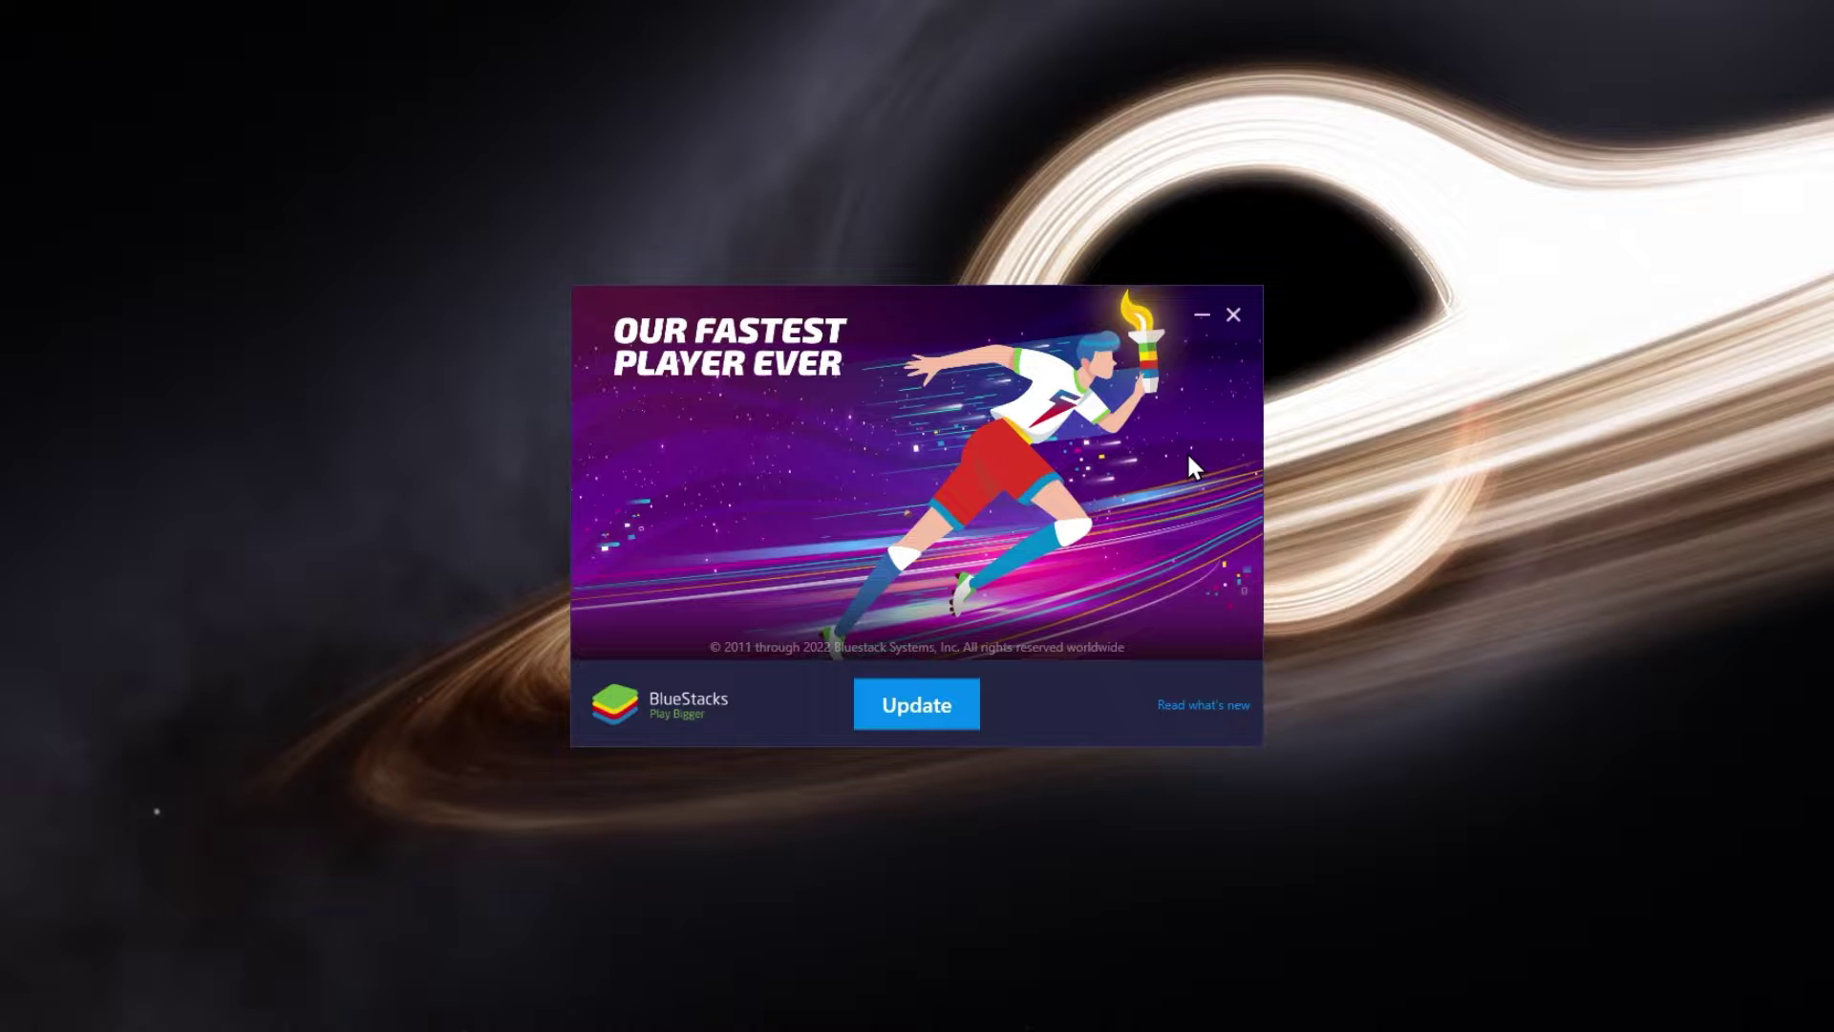
Step: Close the BlueStacks update window without updating
left_click(1233, 314)
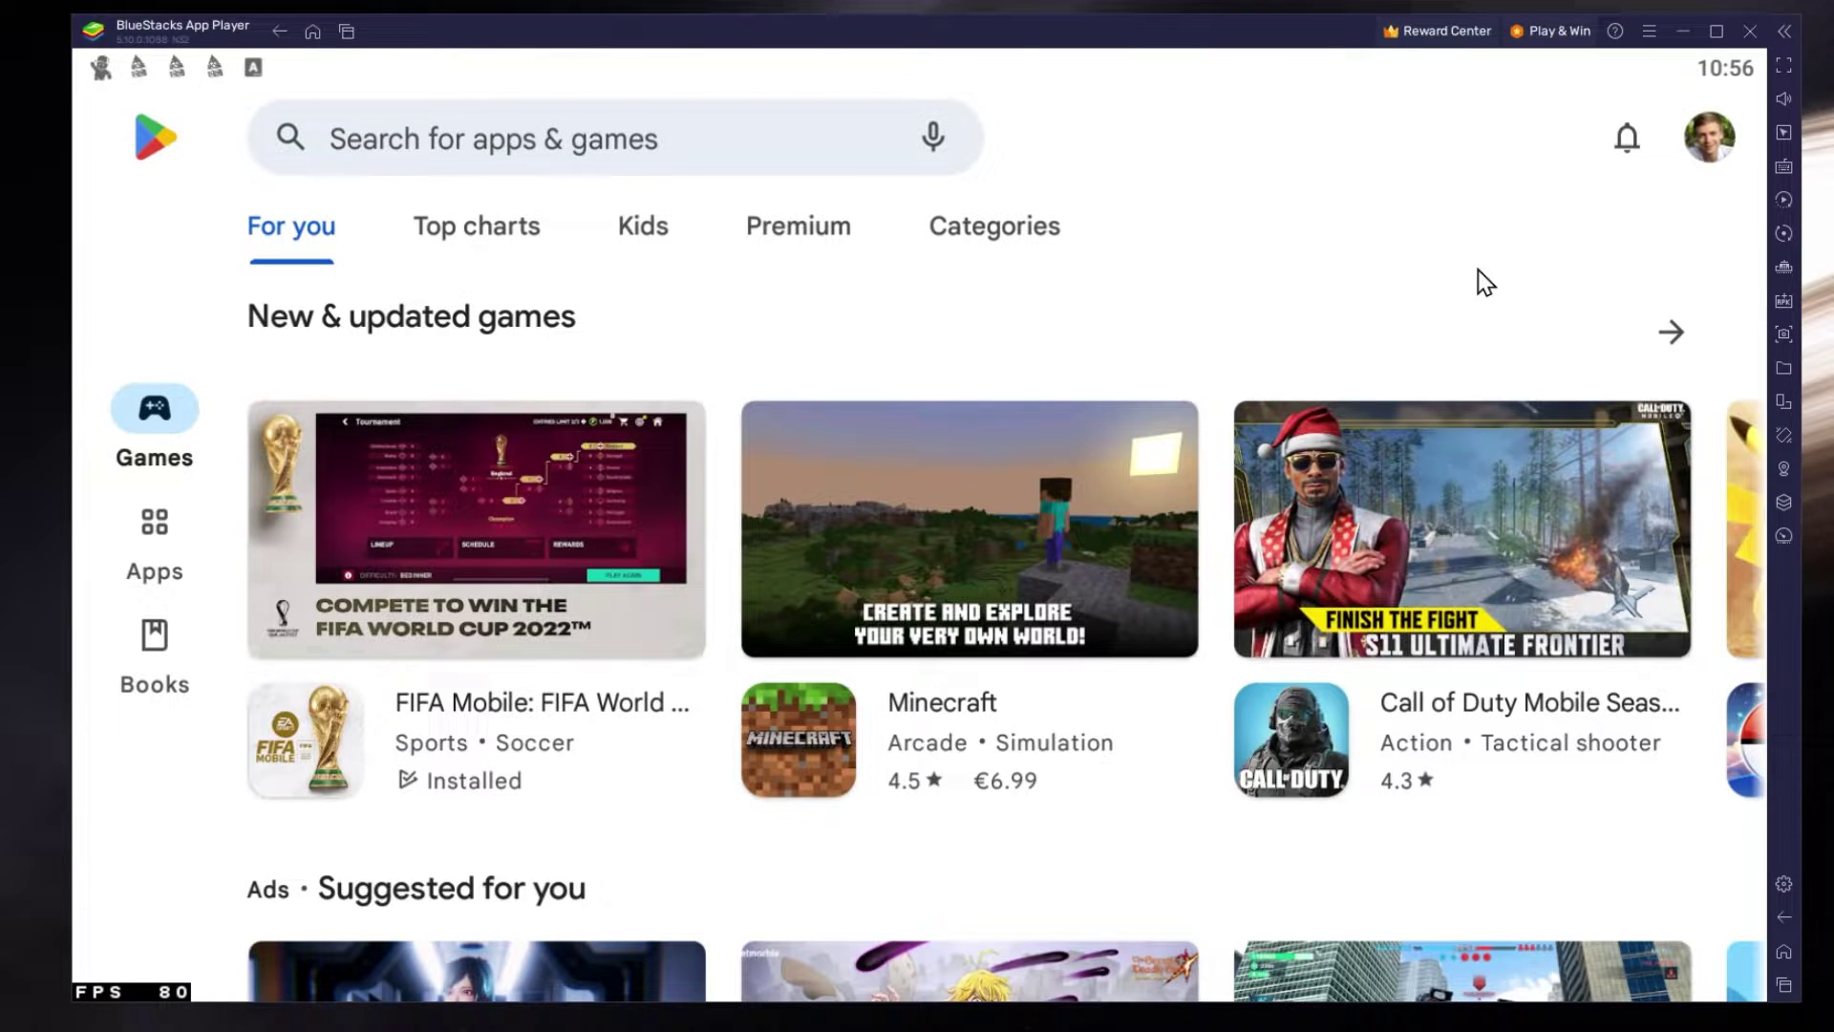
Step: Search the Play Store for 'efootball', view the eFootball CHAMPION SQUADS listing as installed, and return home
left_click(704, 155)
type("efo")
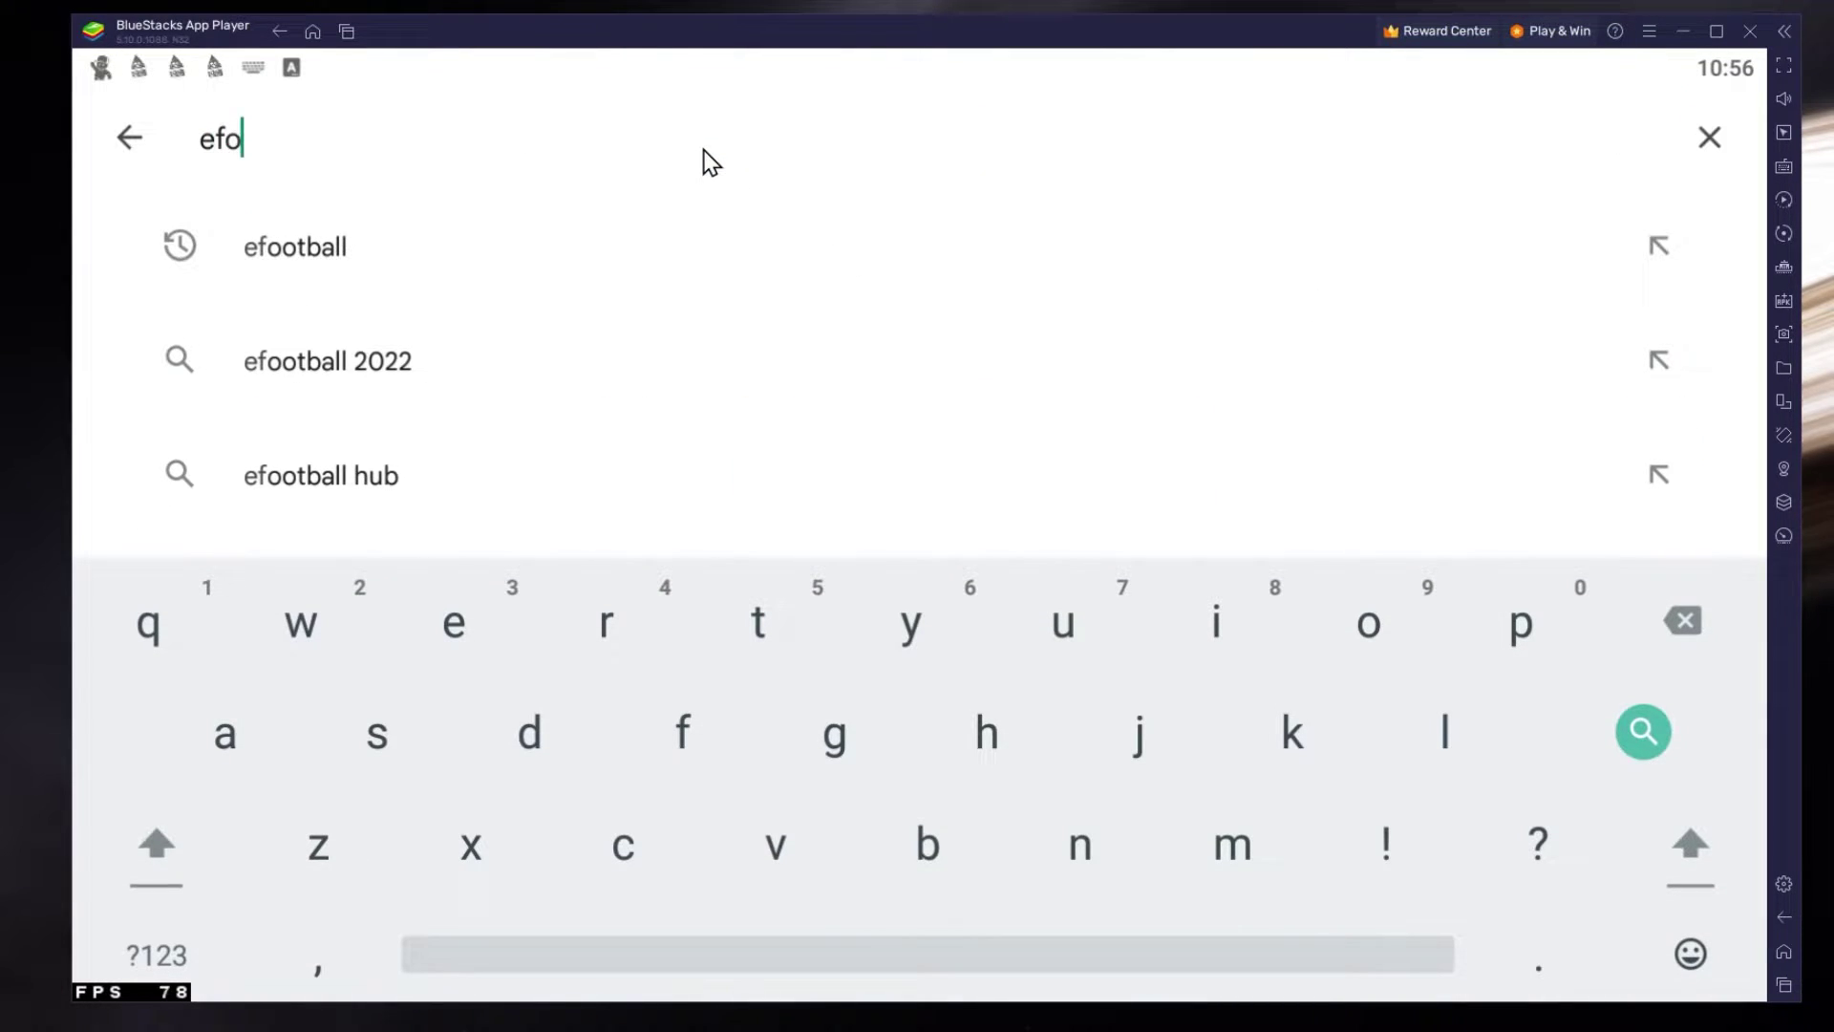
type("otball")
key("Return")
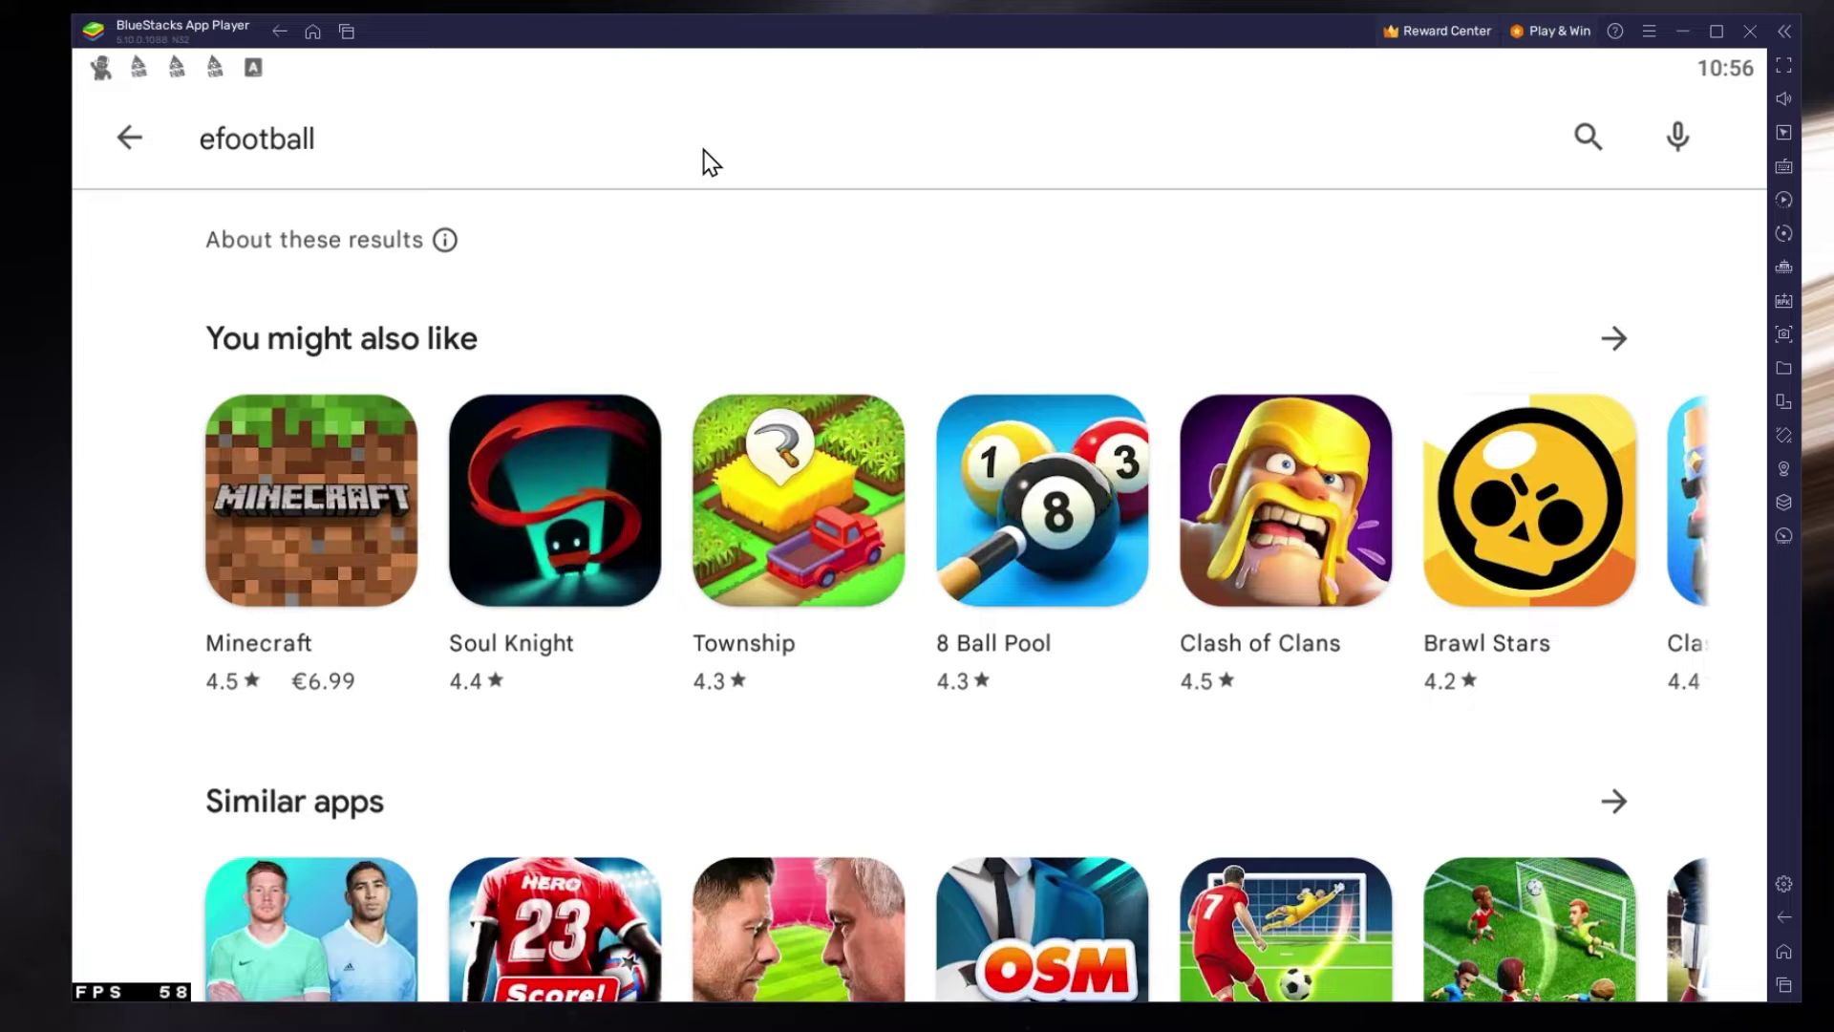
scroll(676, 307, "down", 5)
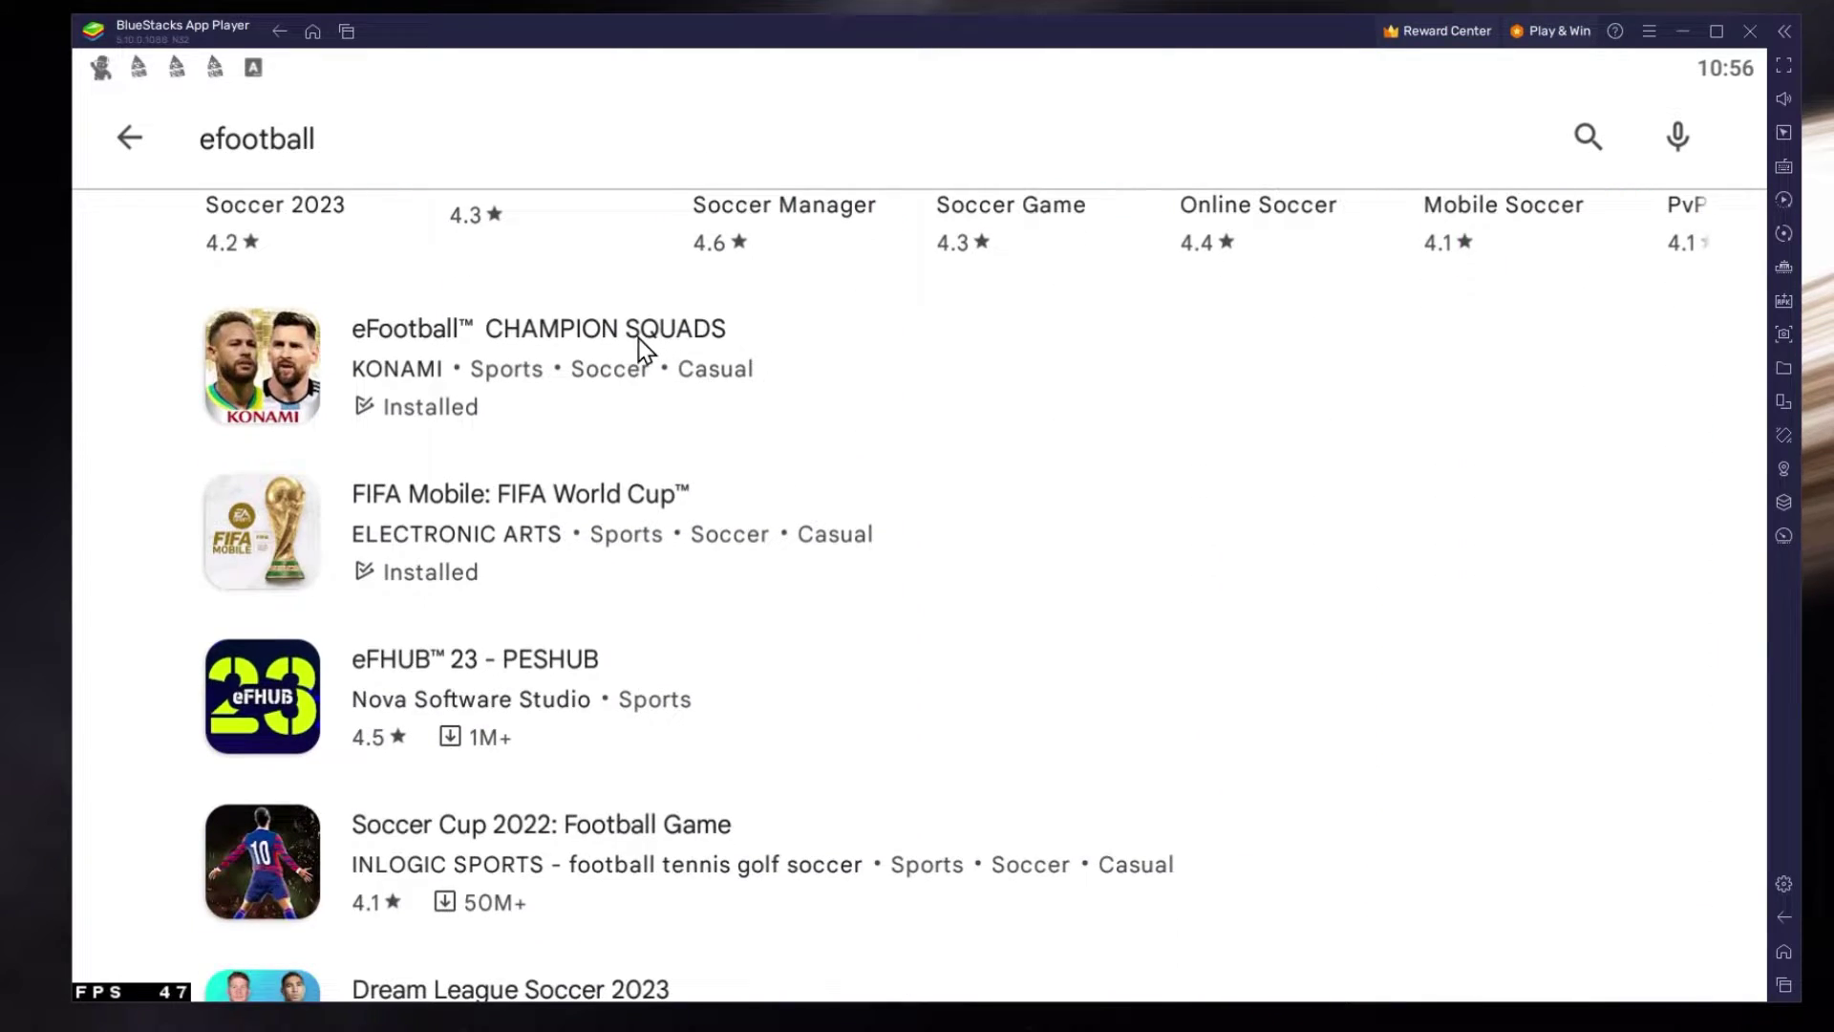
left_click(638, 338)
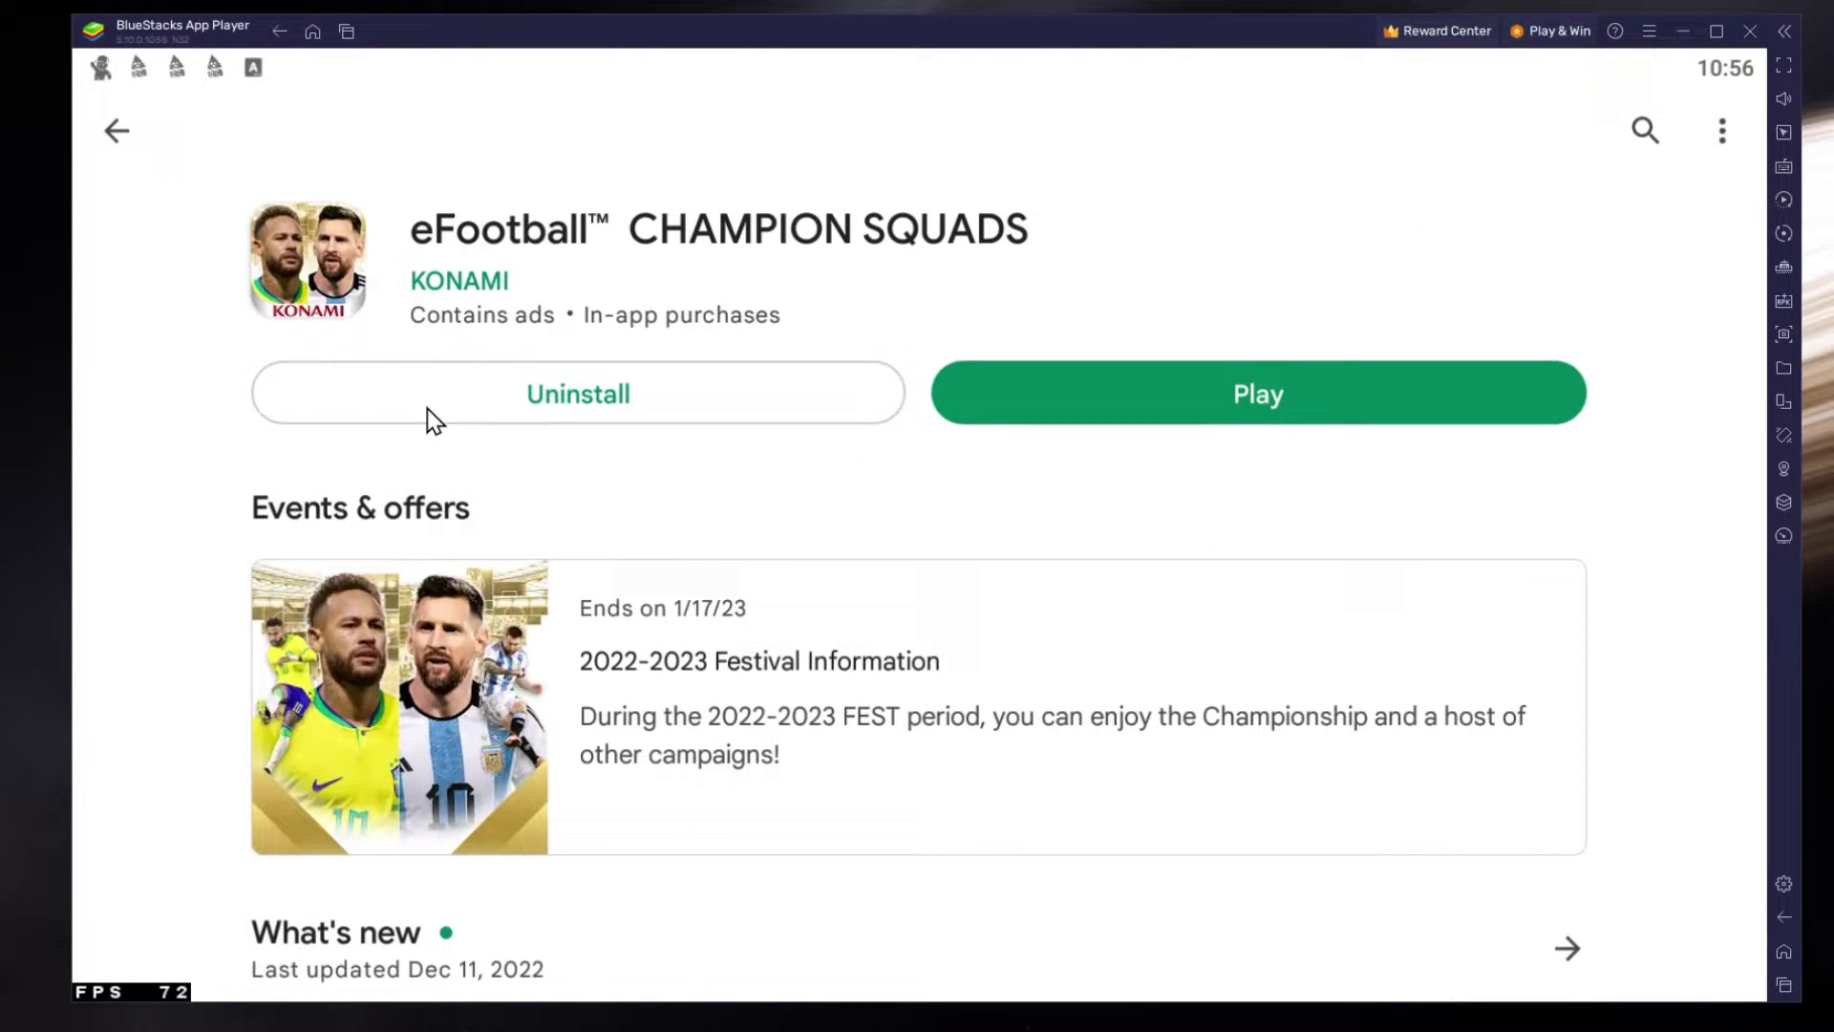
left_click_drag(238, 781, 234, 335)
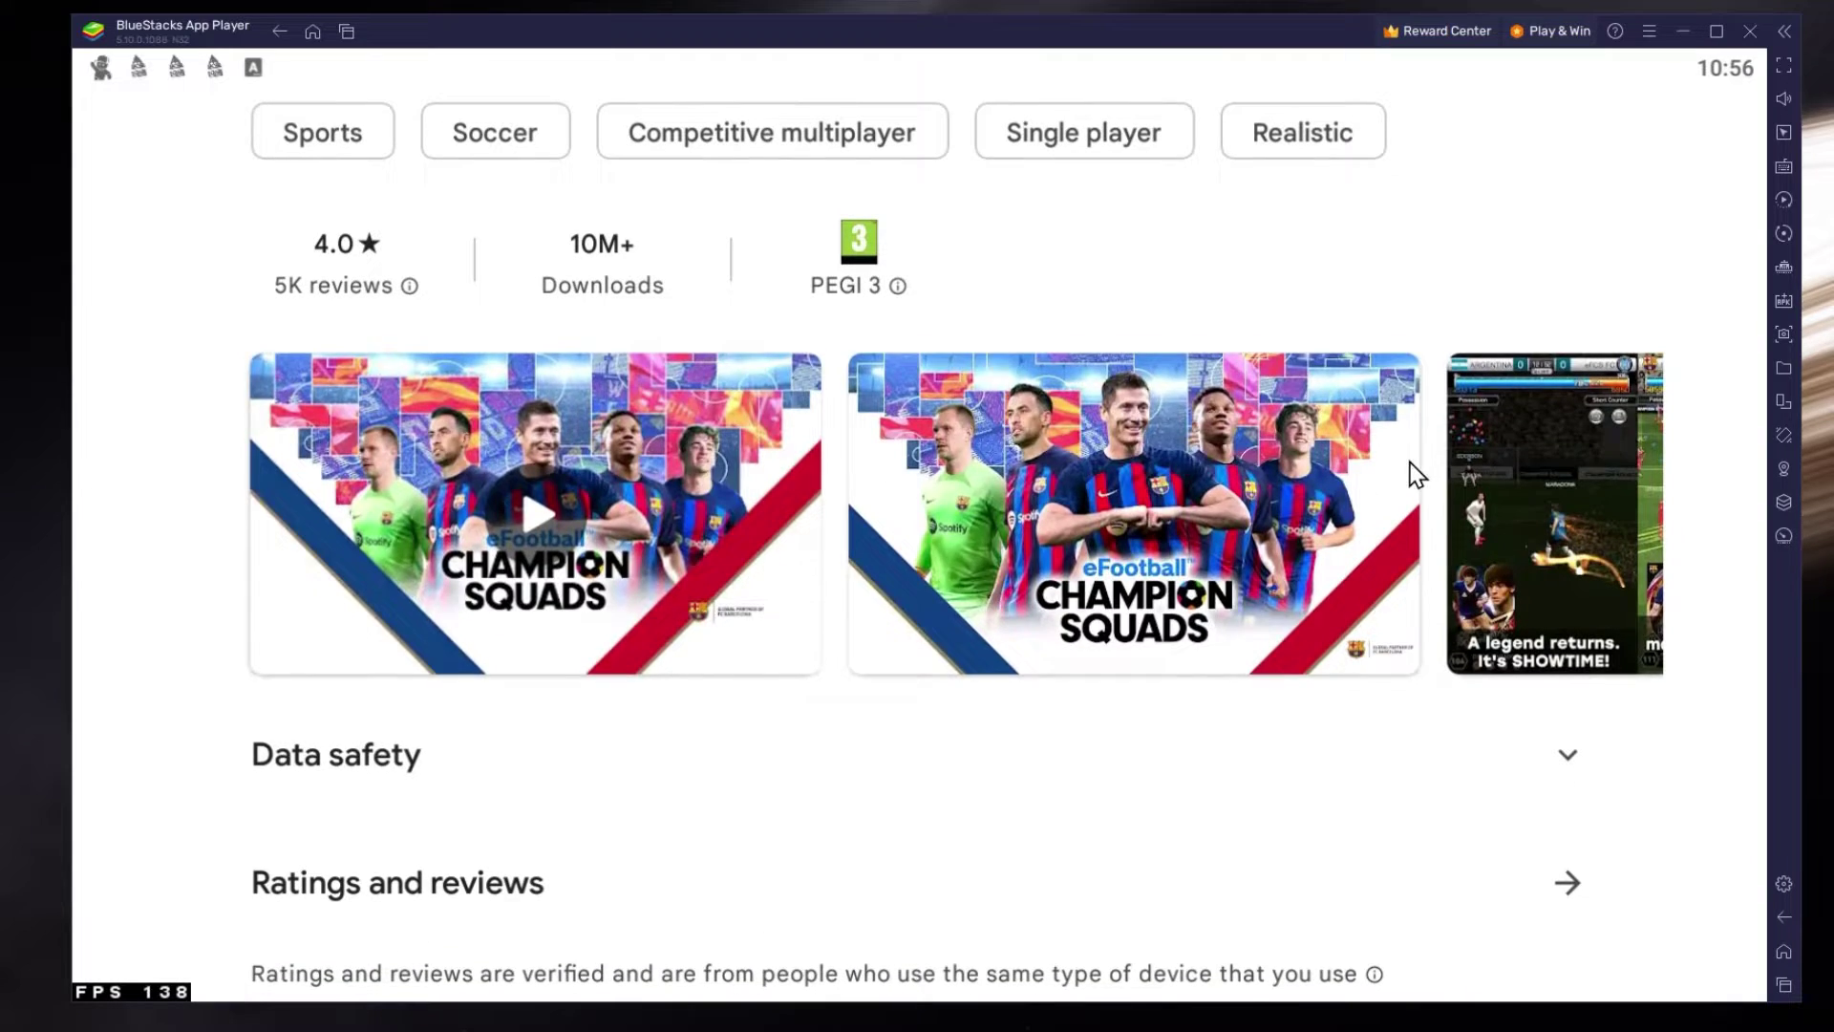
mouse_move(1409, 472)
left_mouse_down()
mouse_move(347, 448)
mouse_move(1455, 445)
left_mouse_up()
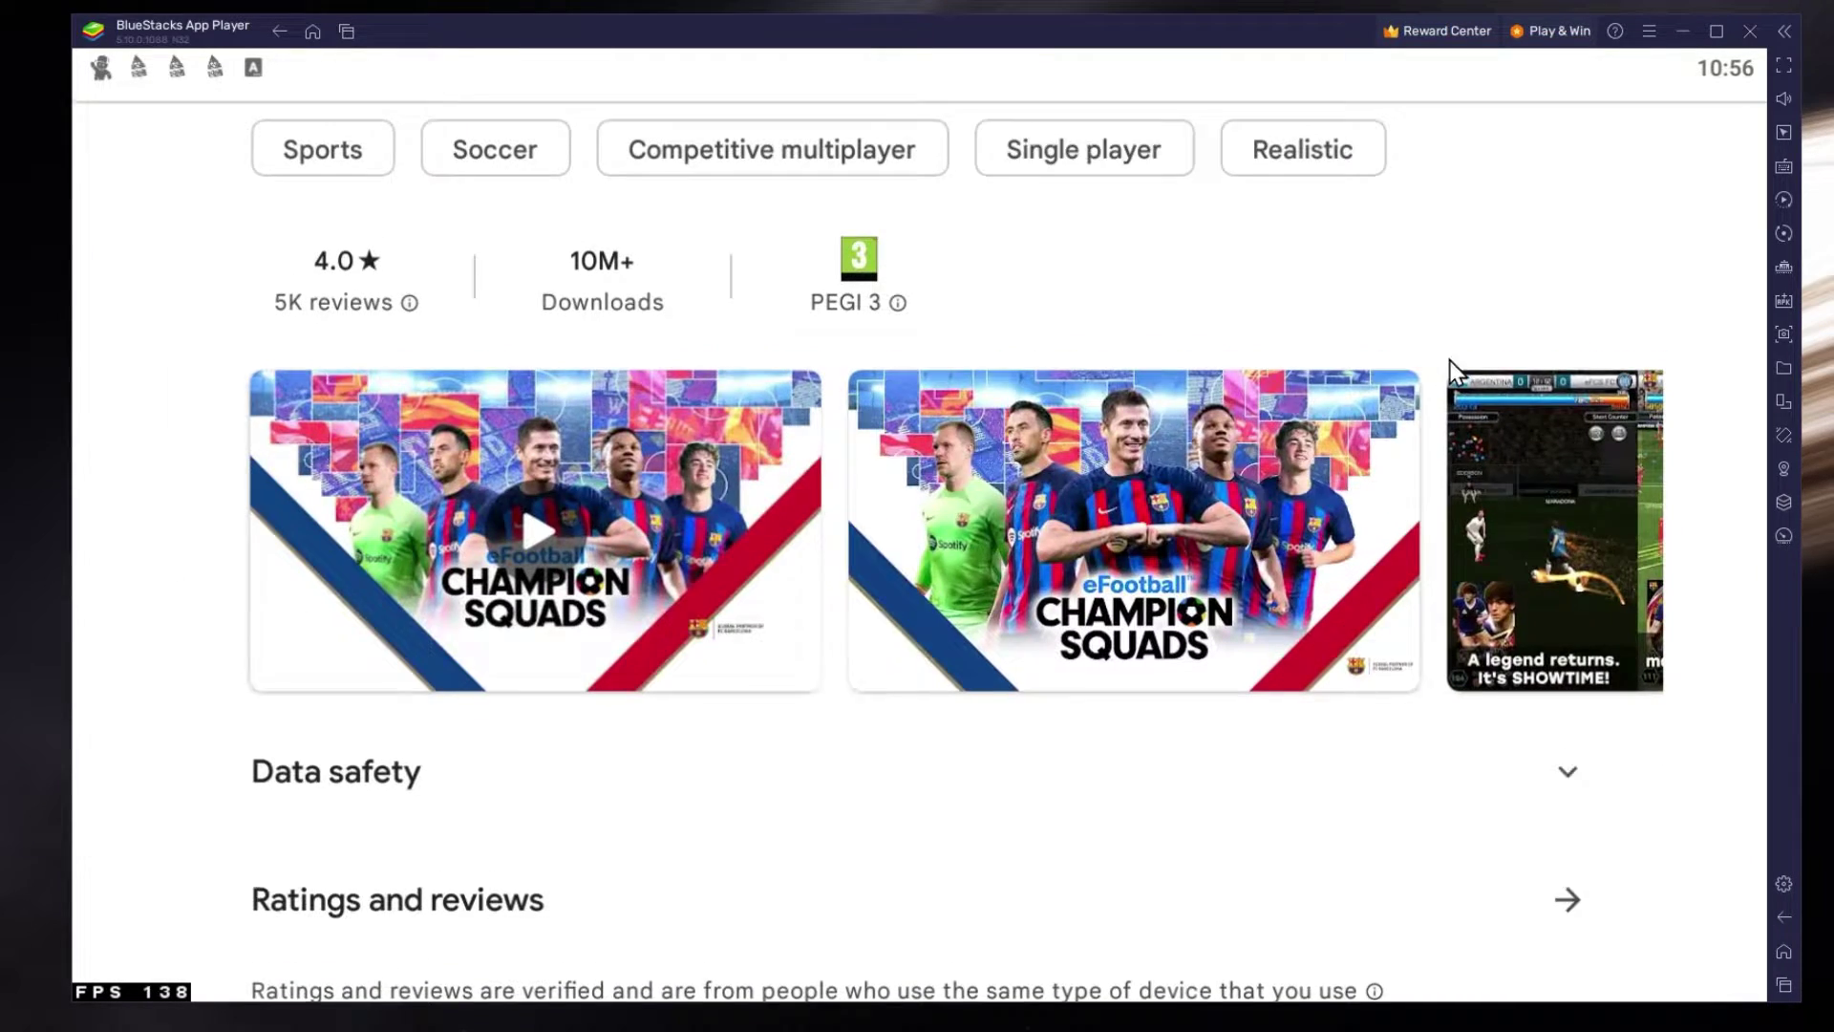
left_click_drag(1450, 360, 1481, 774)
left_click(1783, 950)
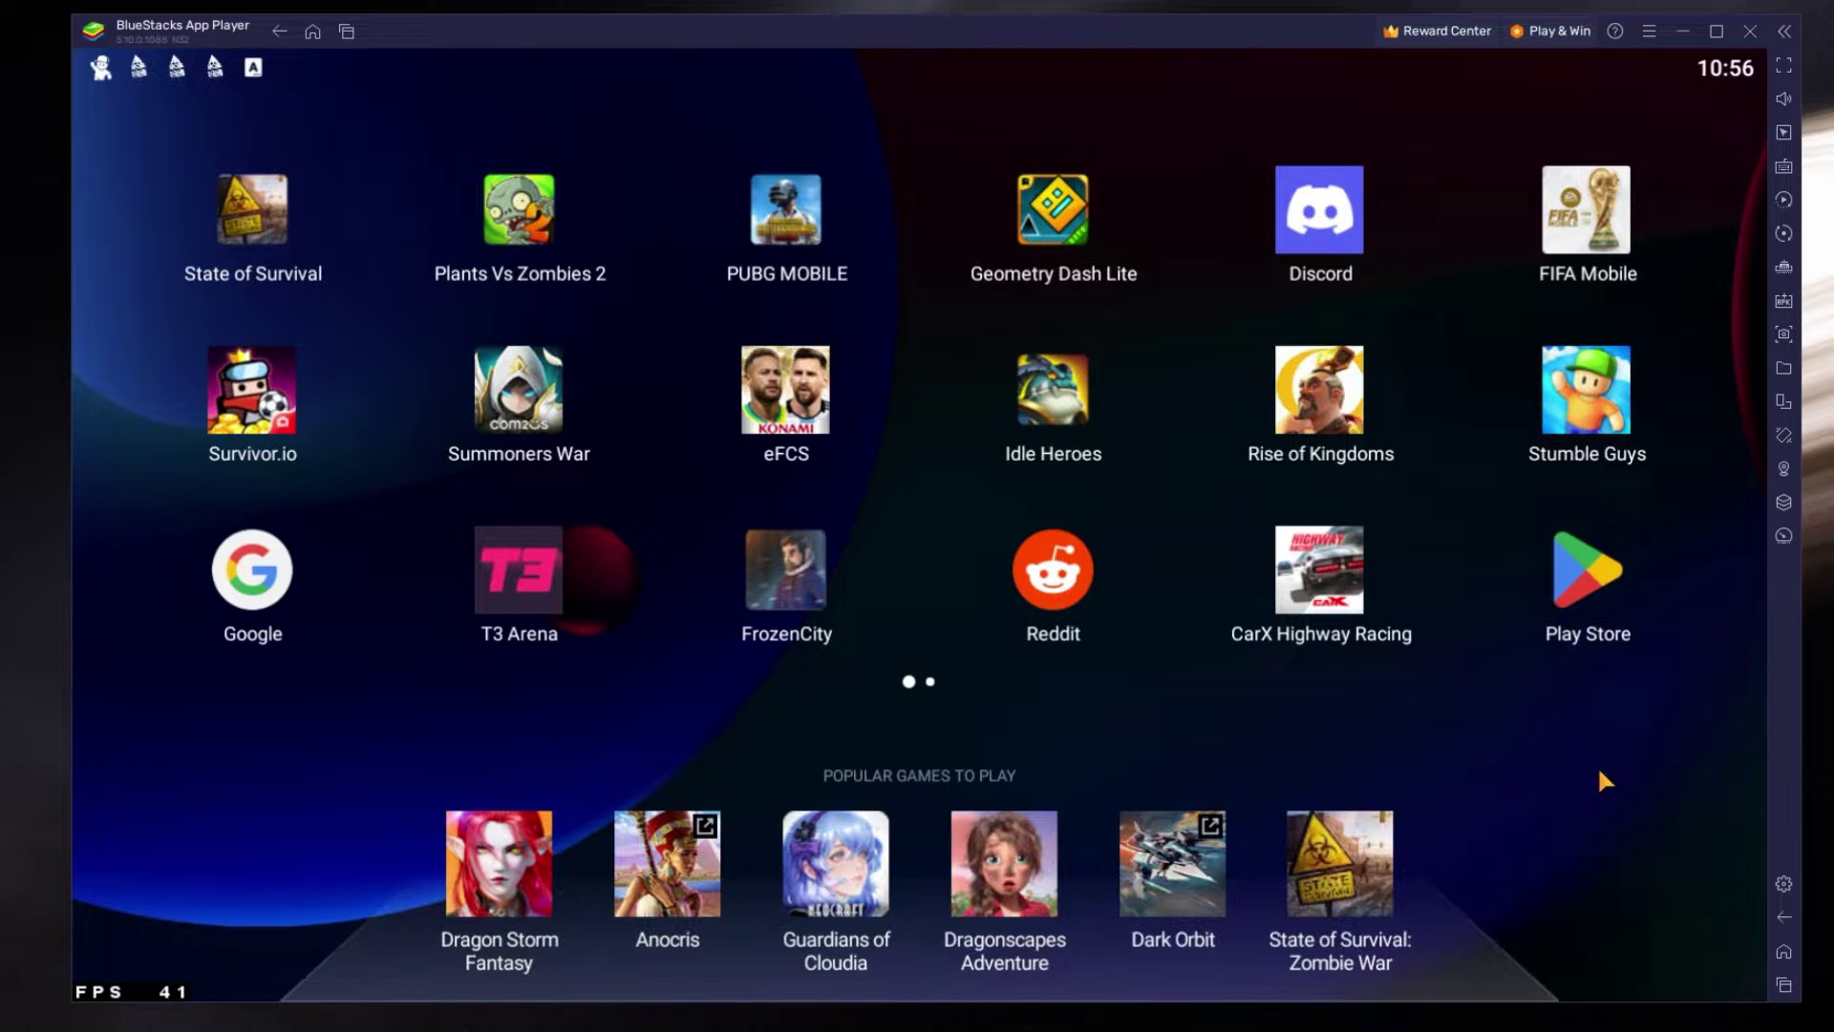
Step: In emulator Performance settings keep CPU High (4 Cores), memory High (4 GB) and Balanced mode
left_click(1783, 884)
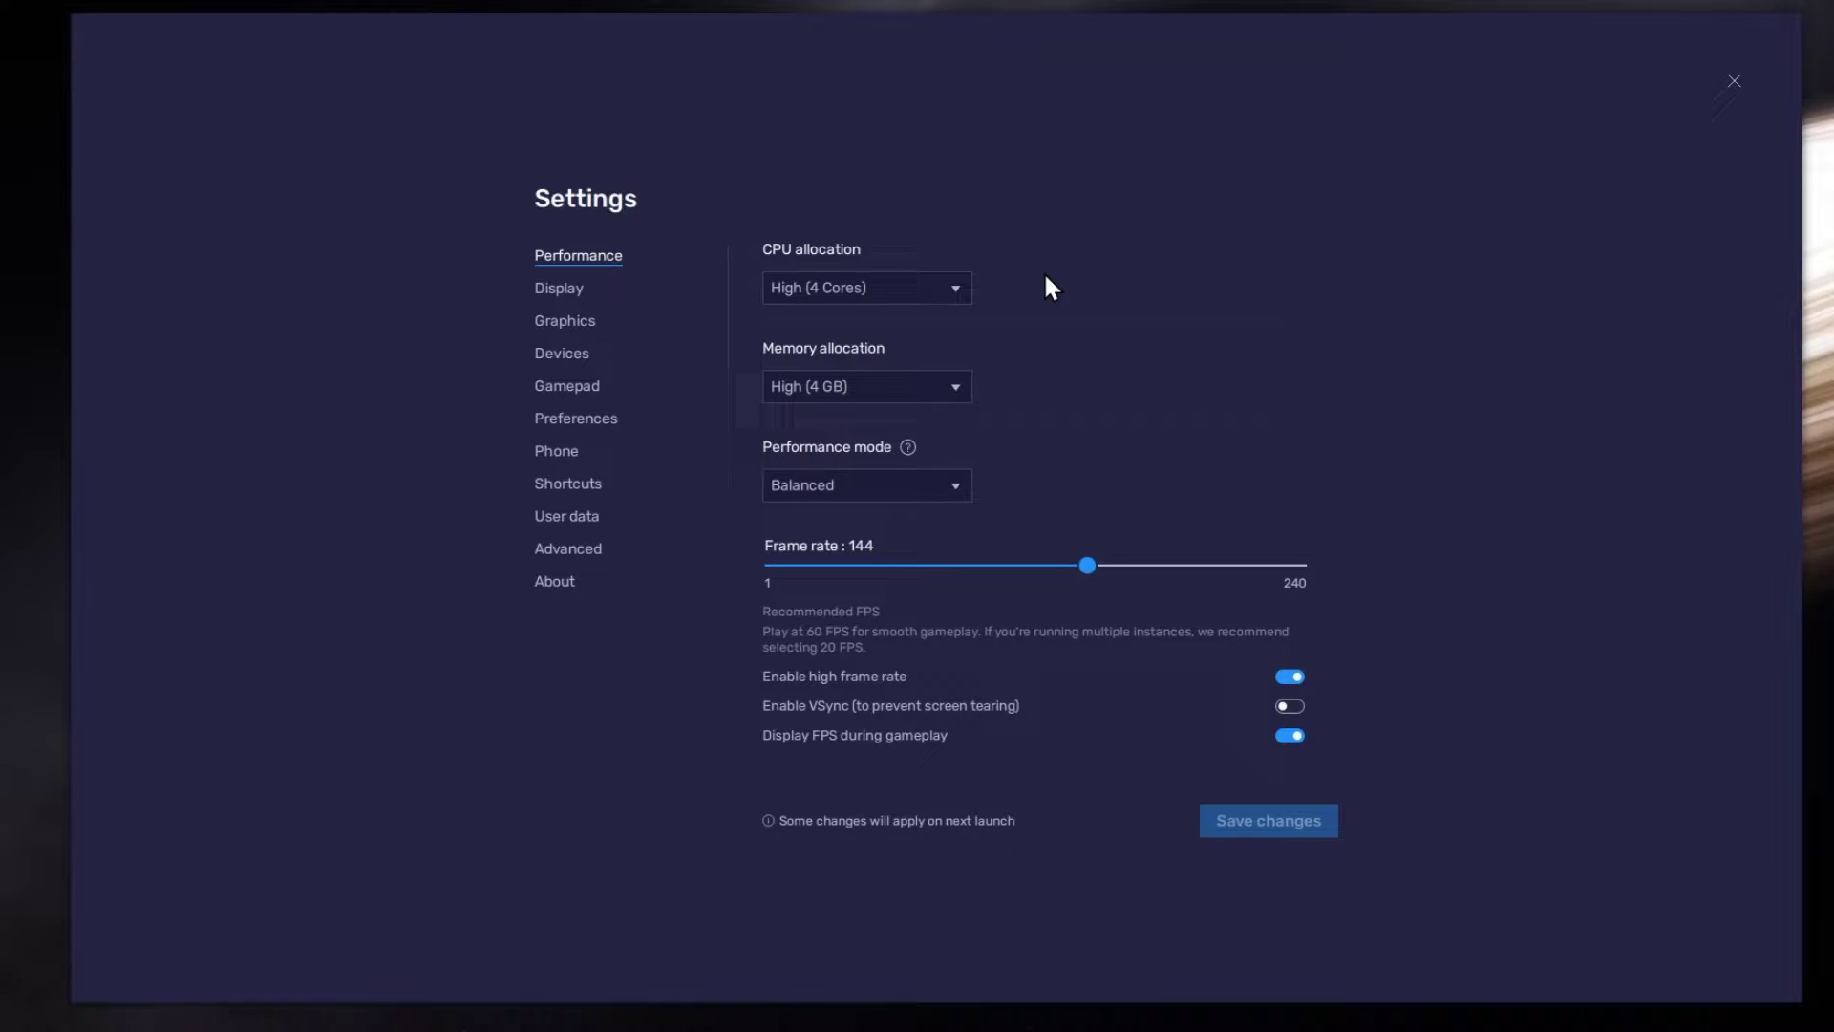
left_click(946, 283)
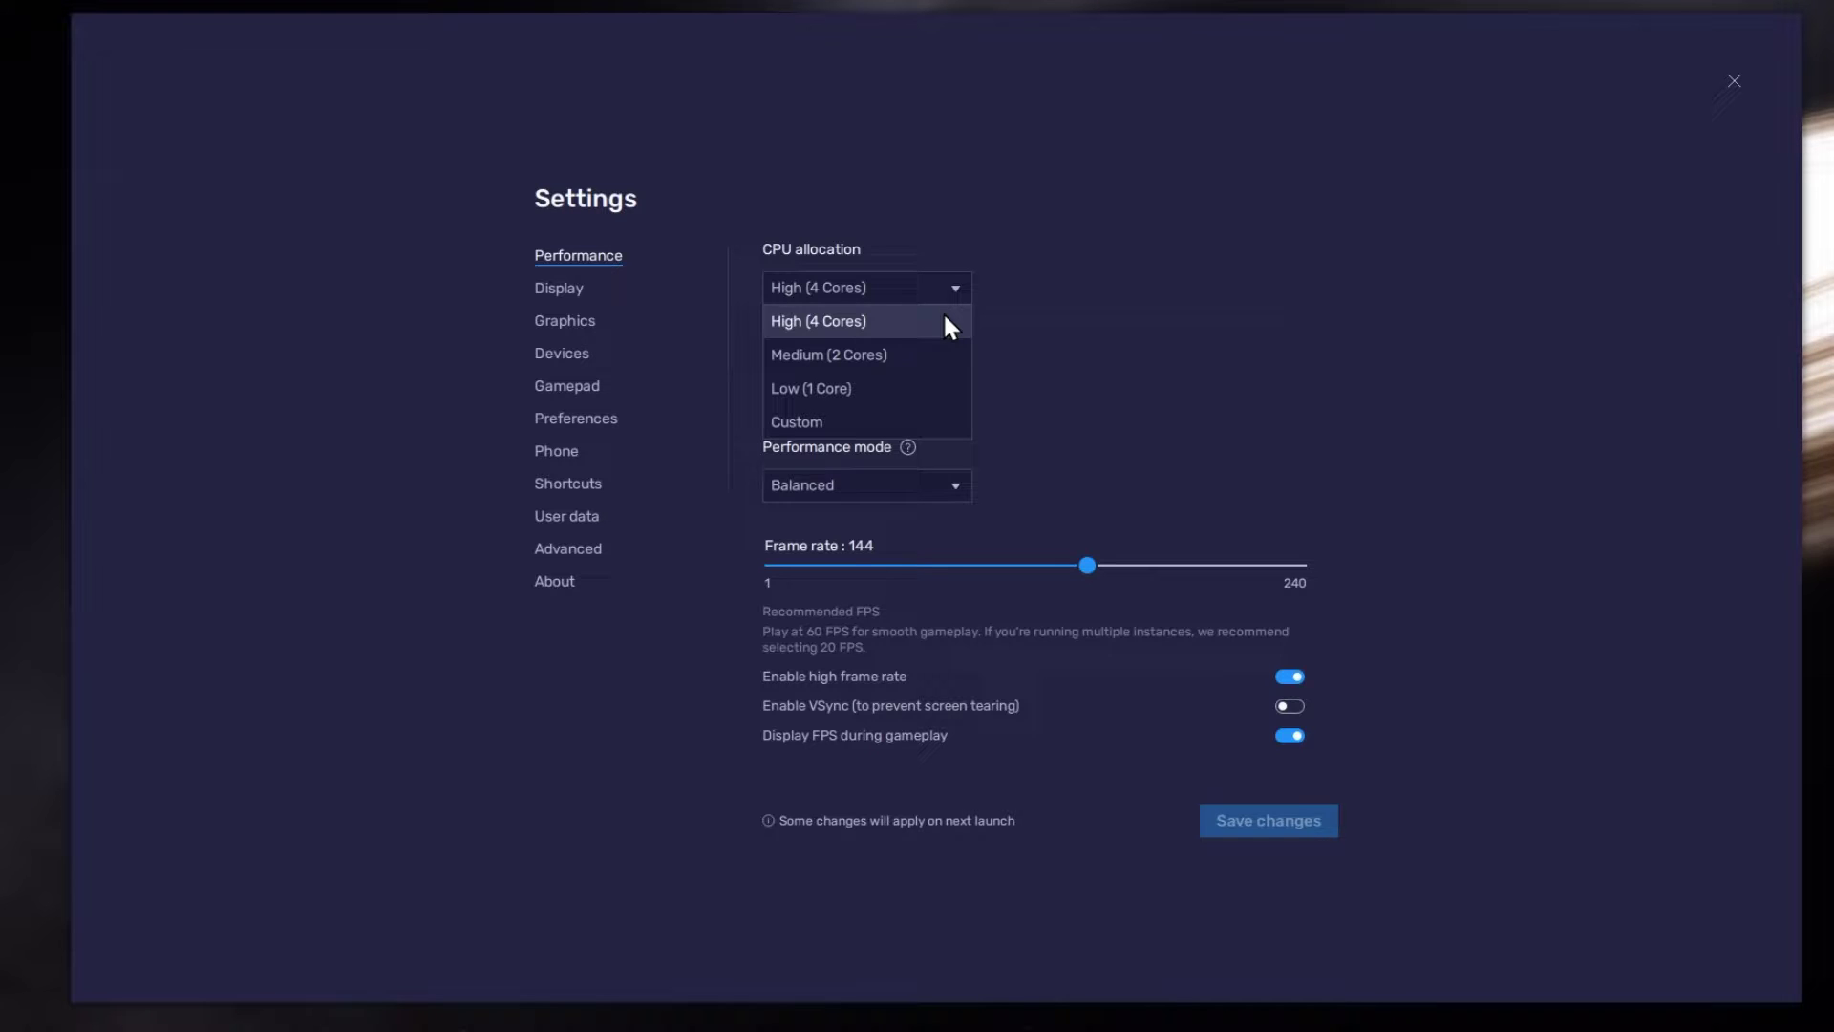
left_click(952, 293)
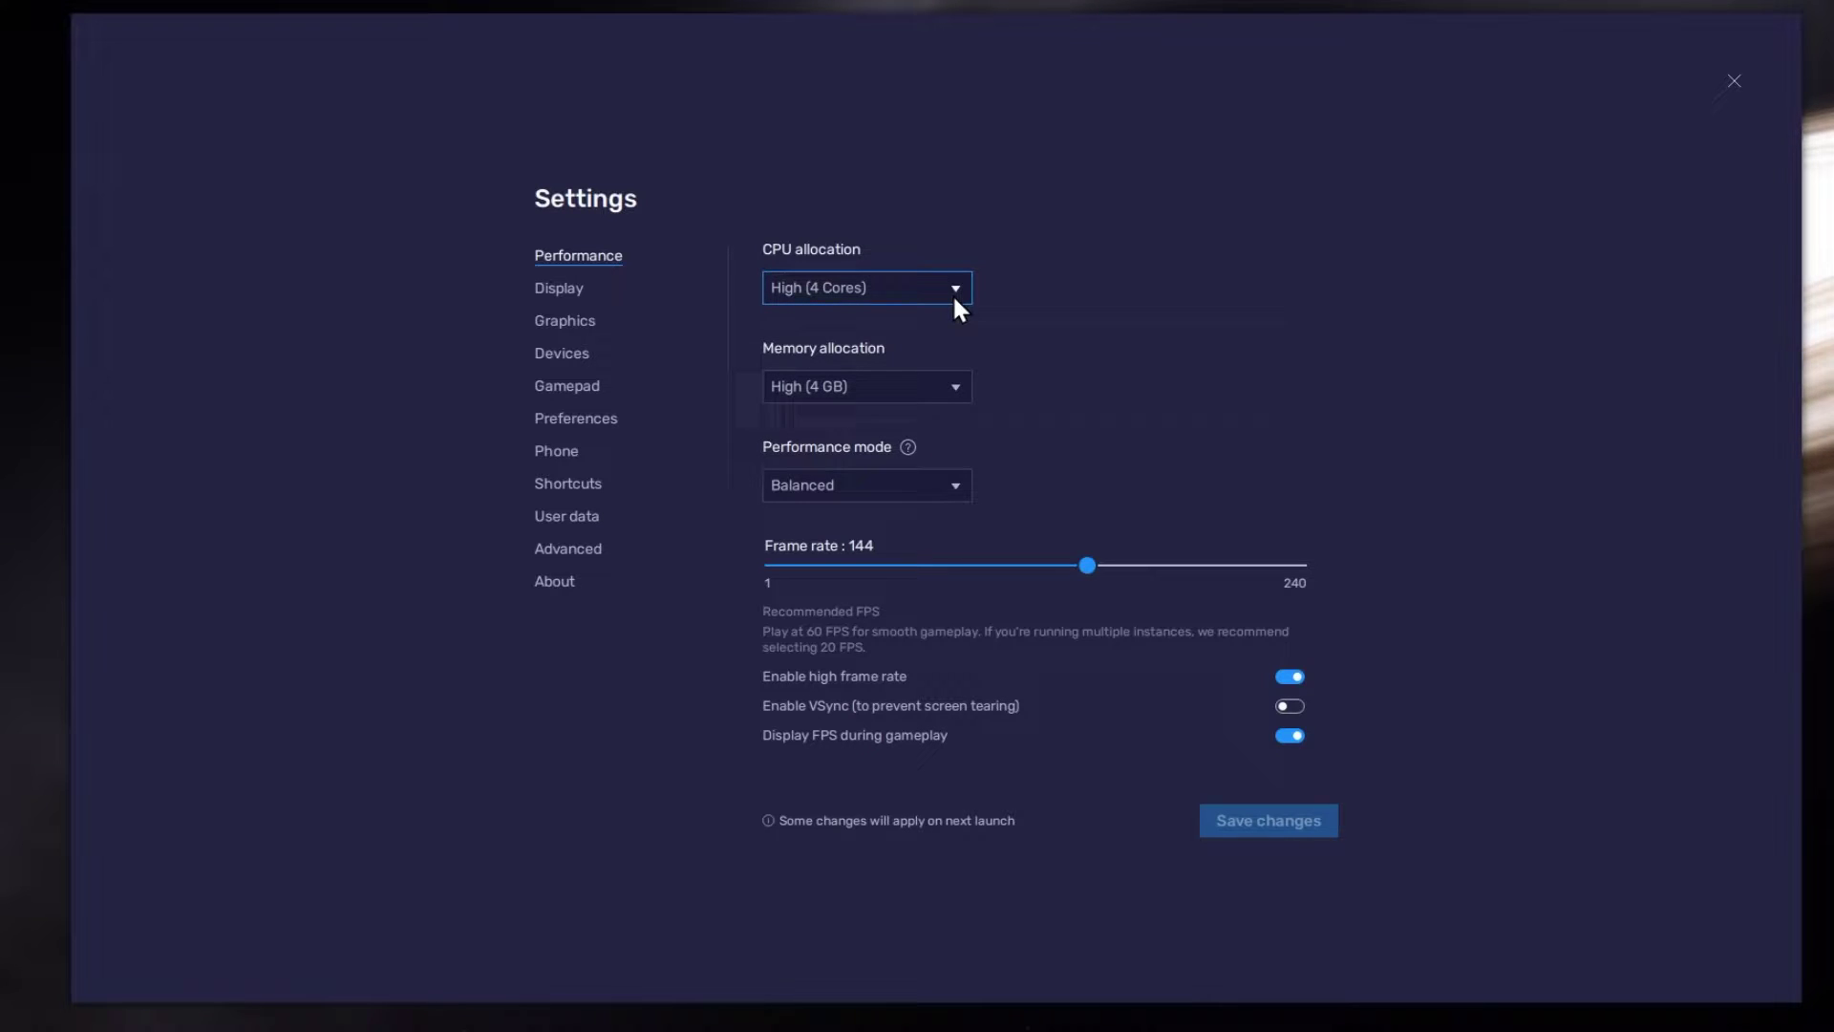
left_click(954, 387)
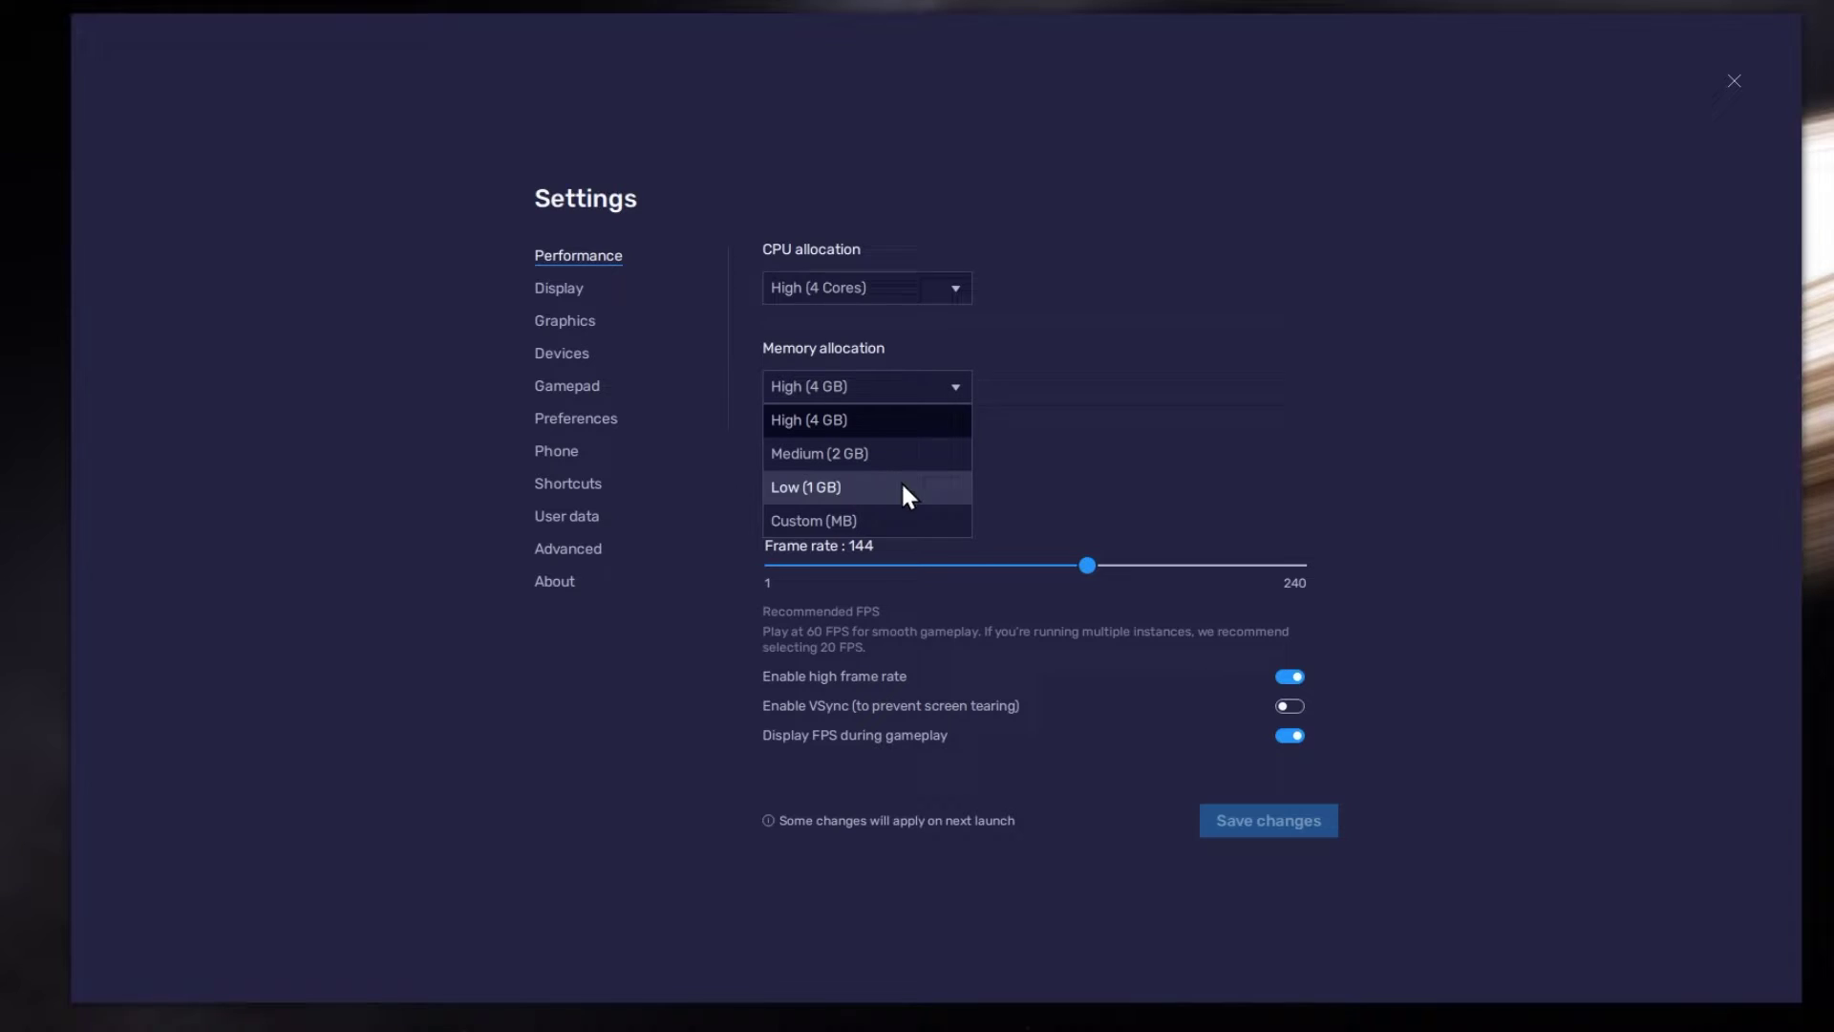
left_click(958, 384)
left_click(946, 489)
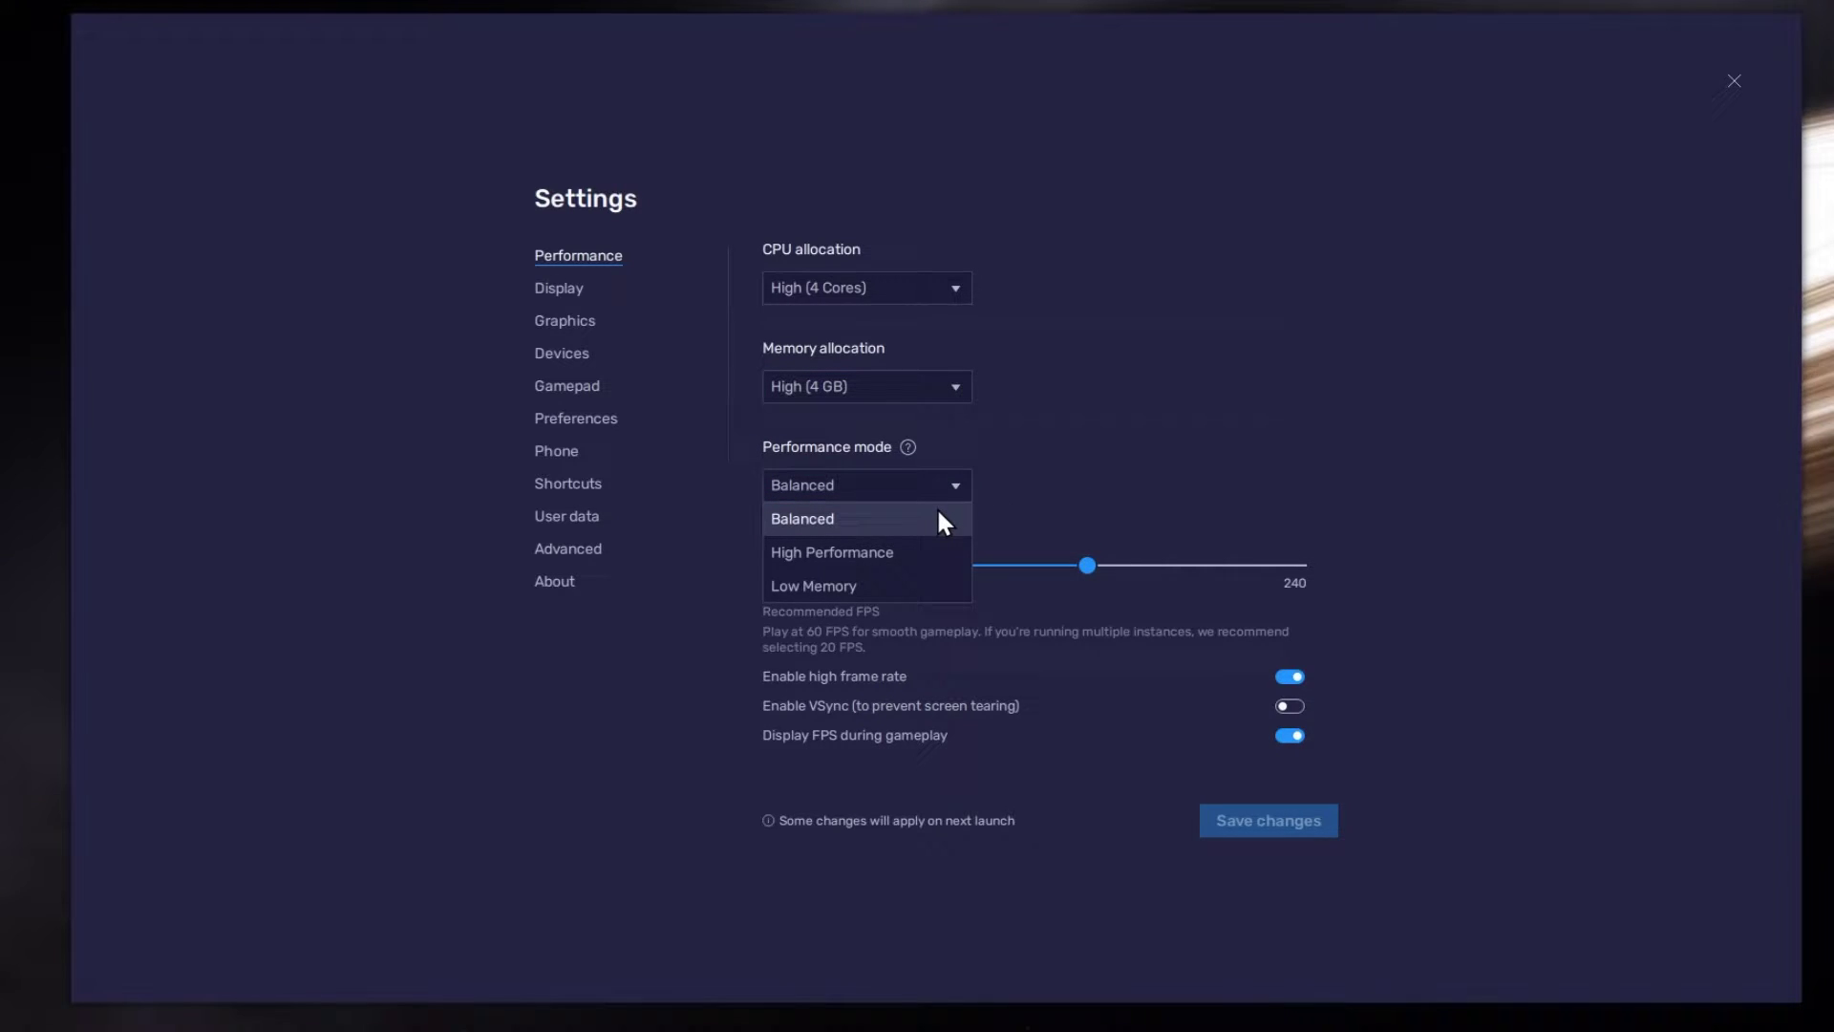
left_click(939, 516)
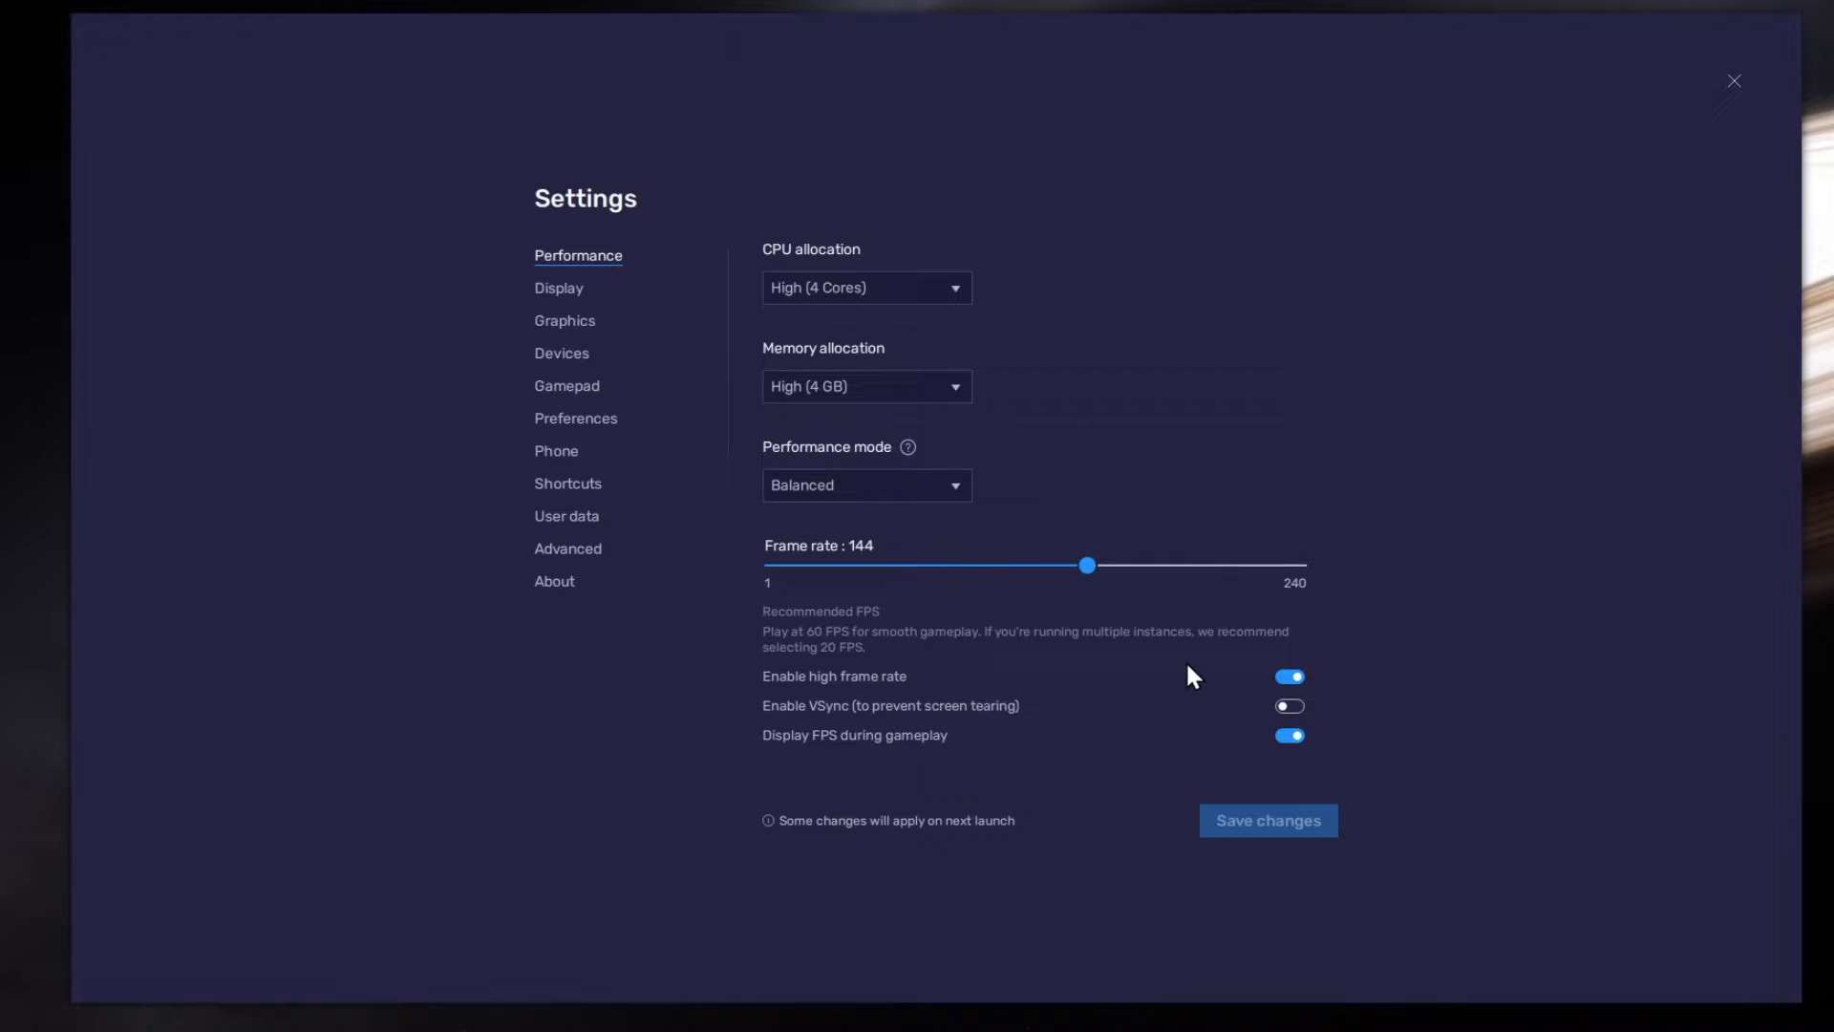
left_click(1296, 681)
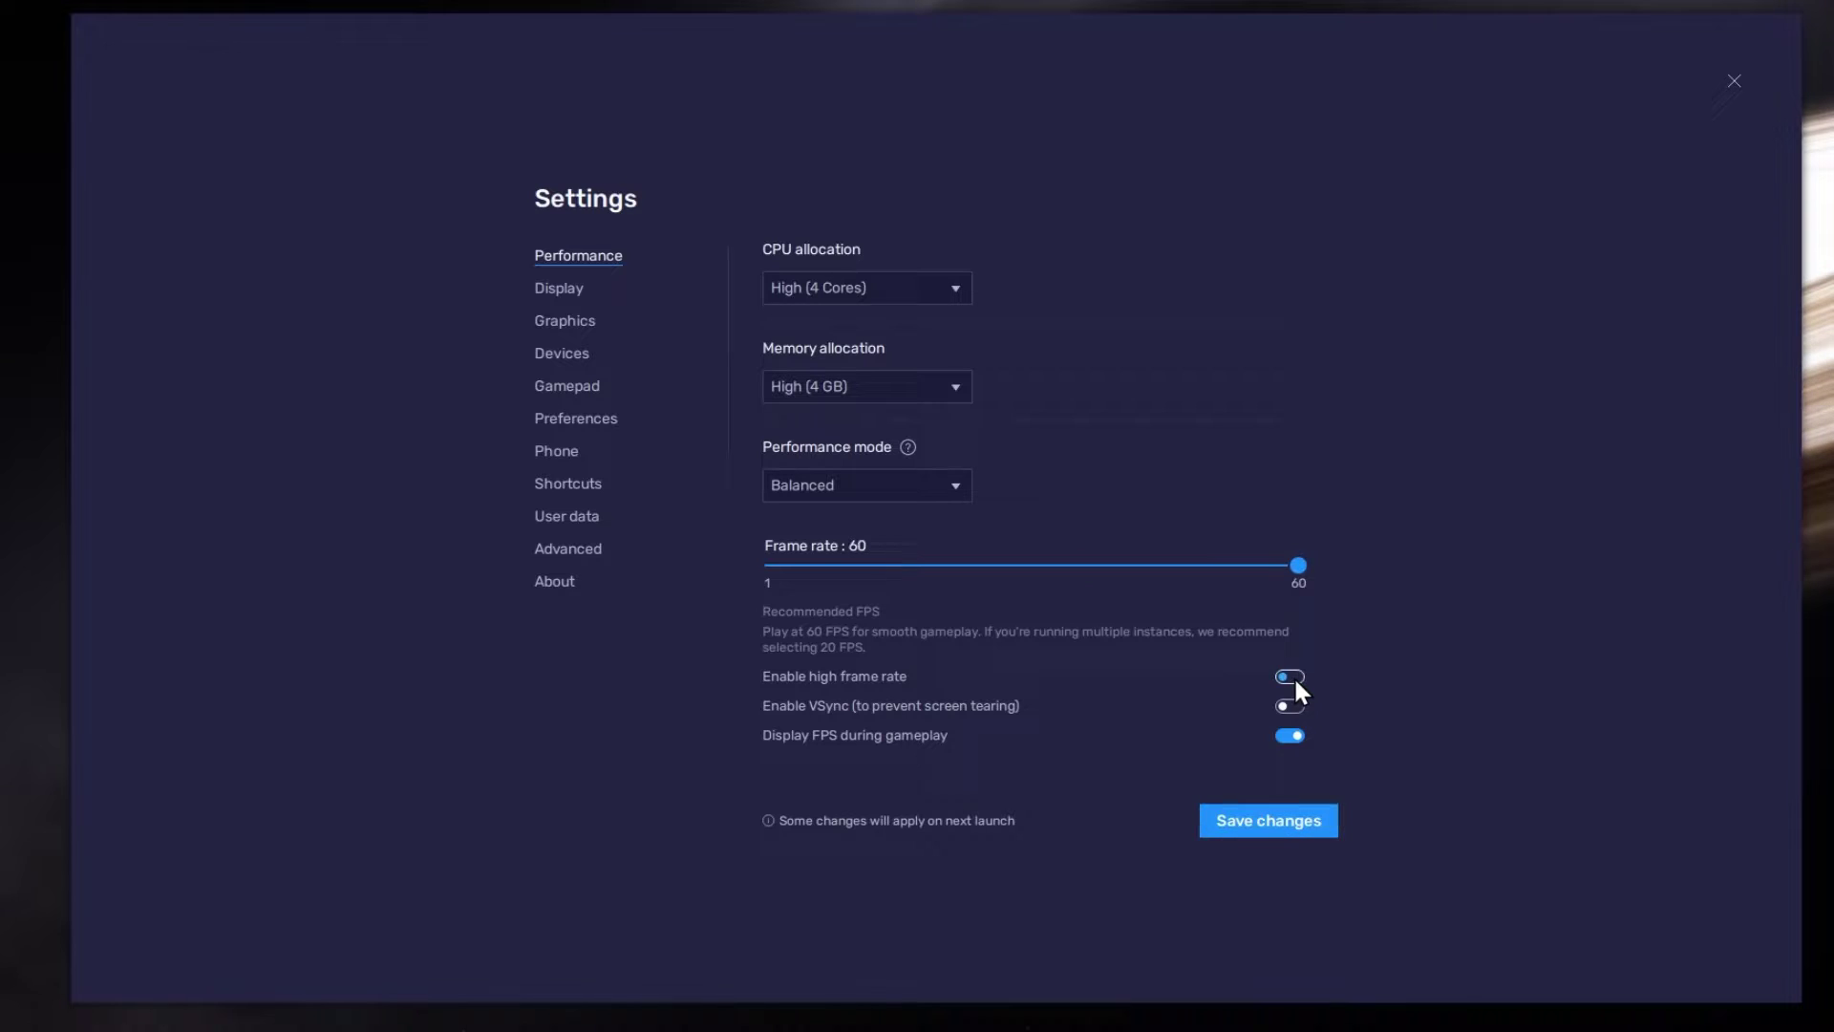
left_click(1294, 674)
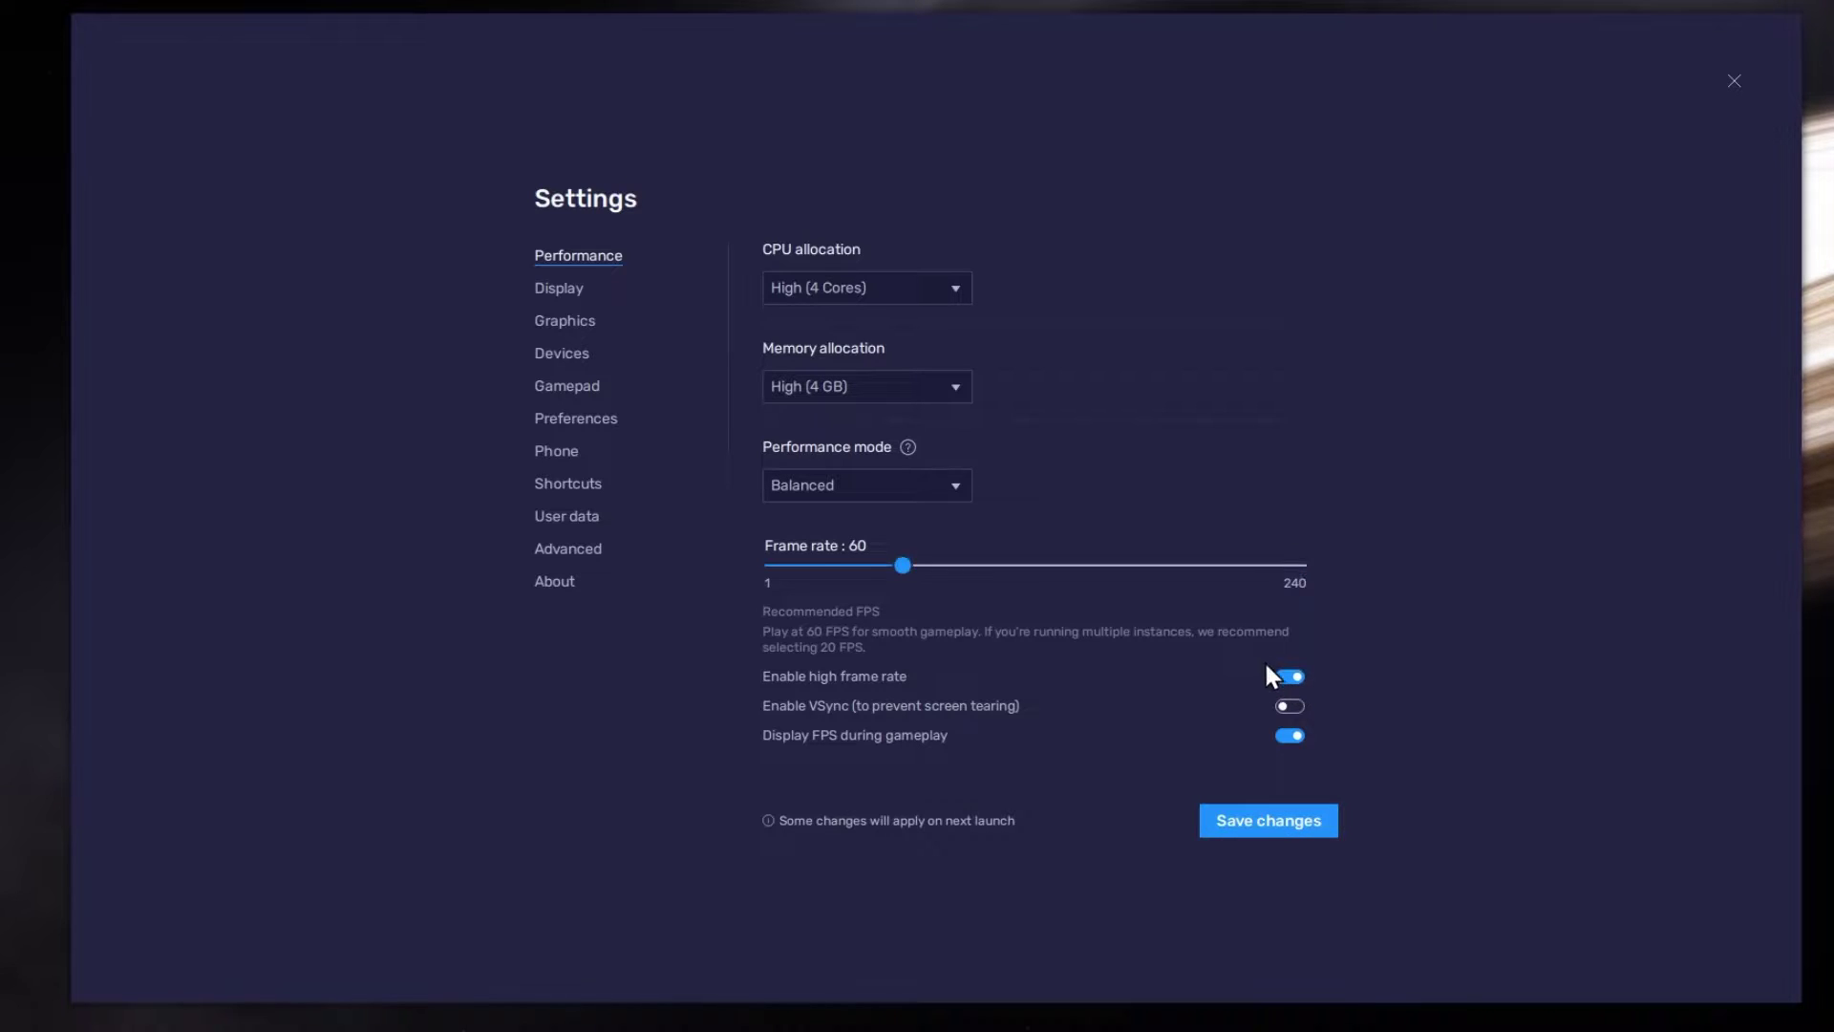
left_click(1094, 568)
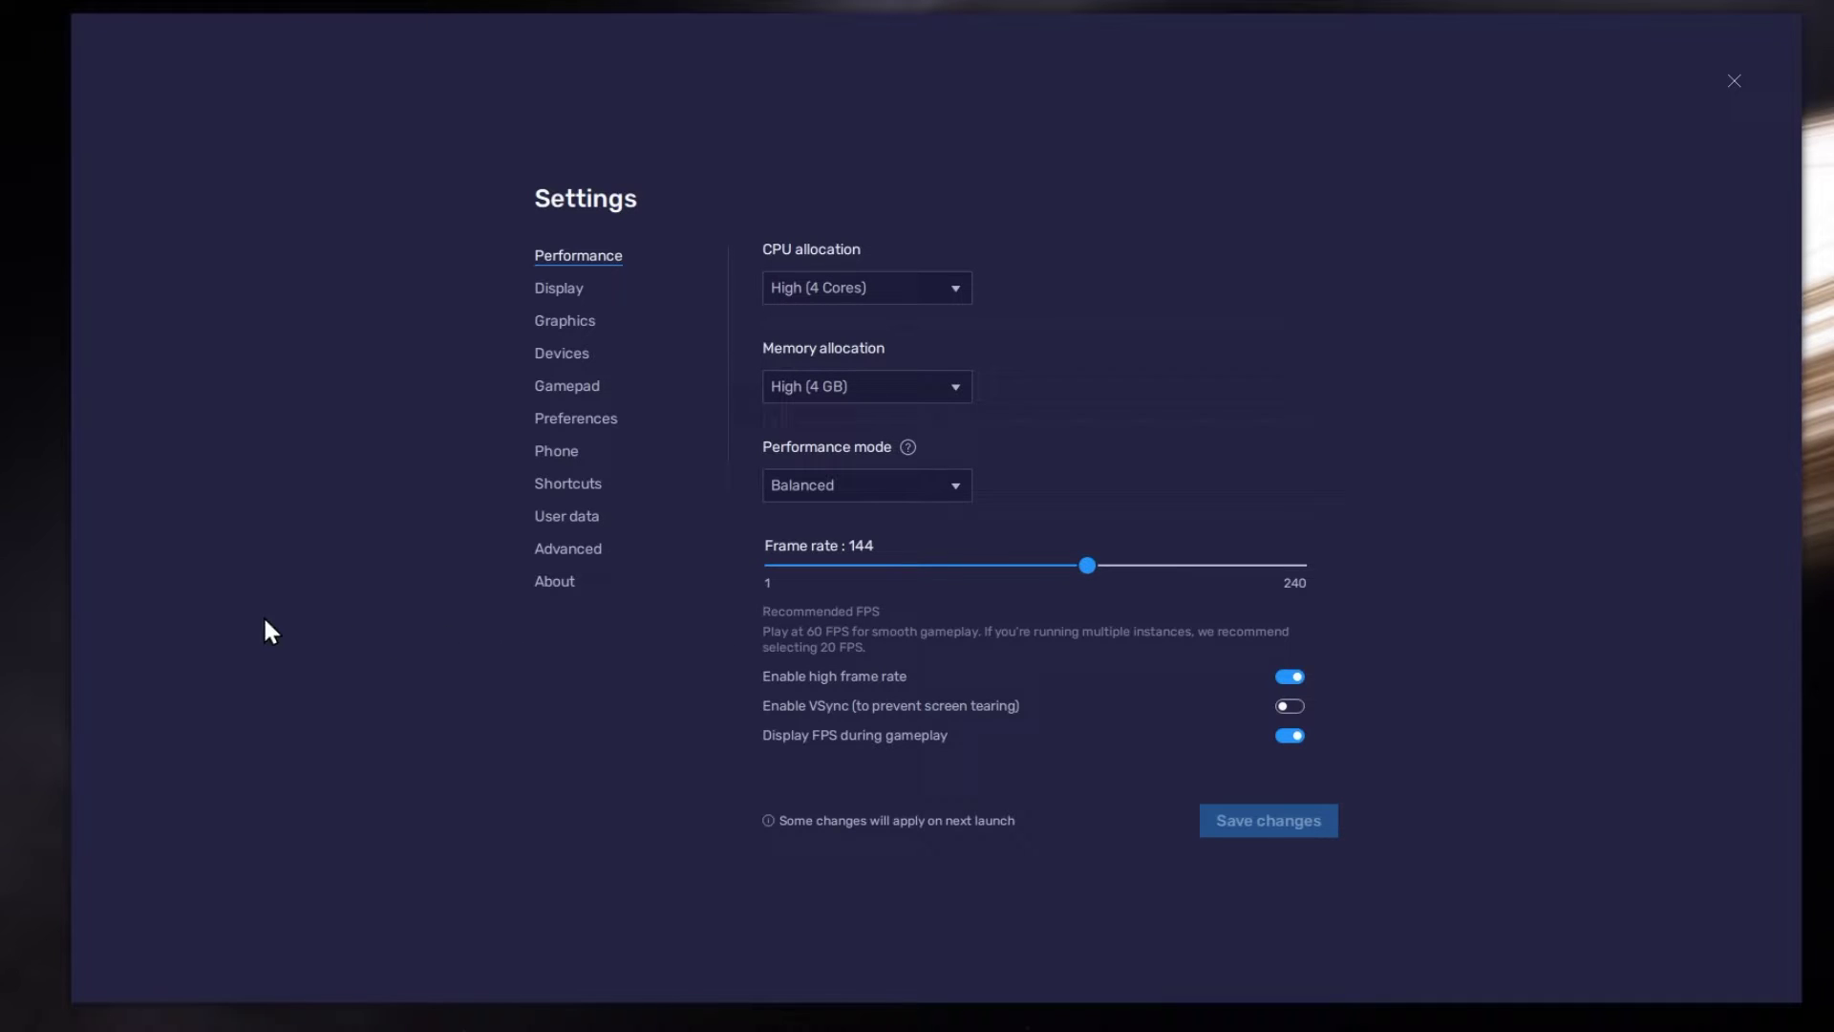
Step: From the desktop, check Windows Advanced display keeps the 119.97 Hz refresh rate and close Settings
right_click(20, 617)
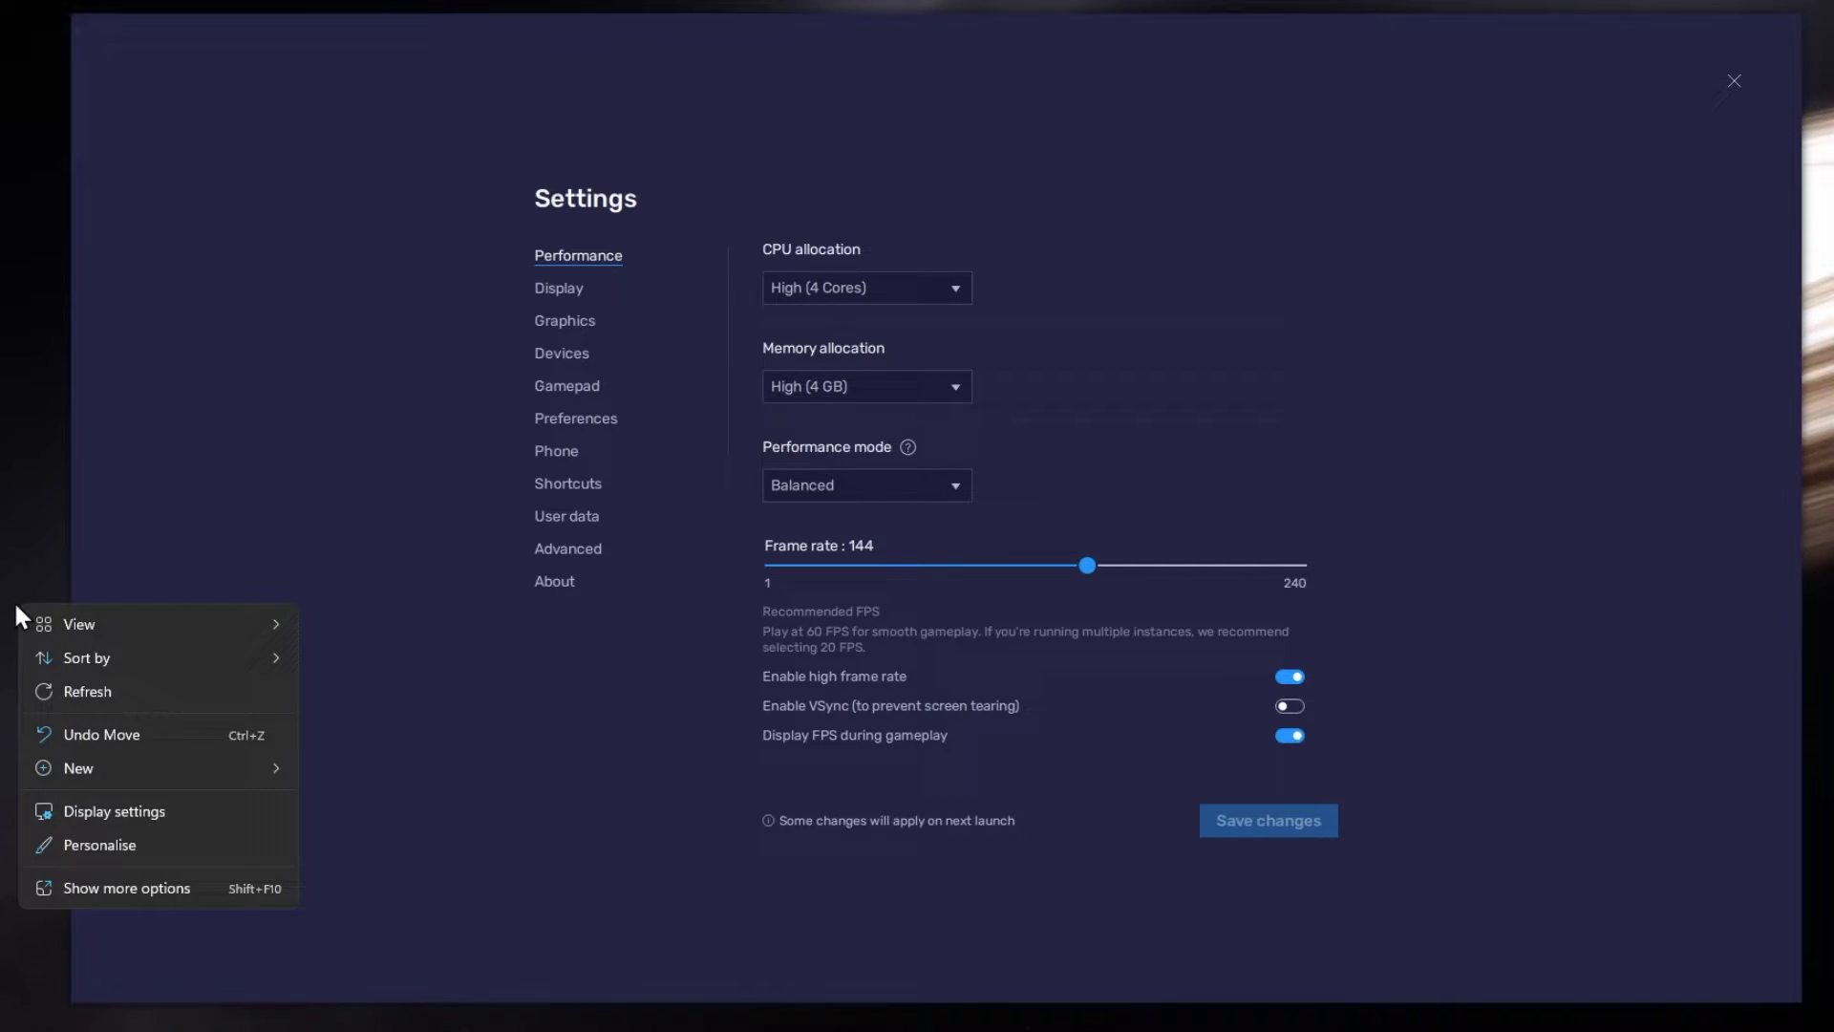
left_click(223, 812)
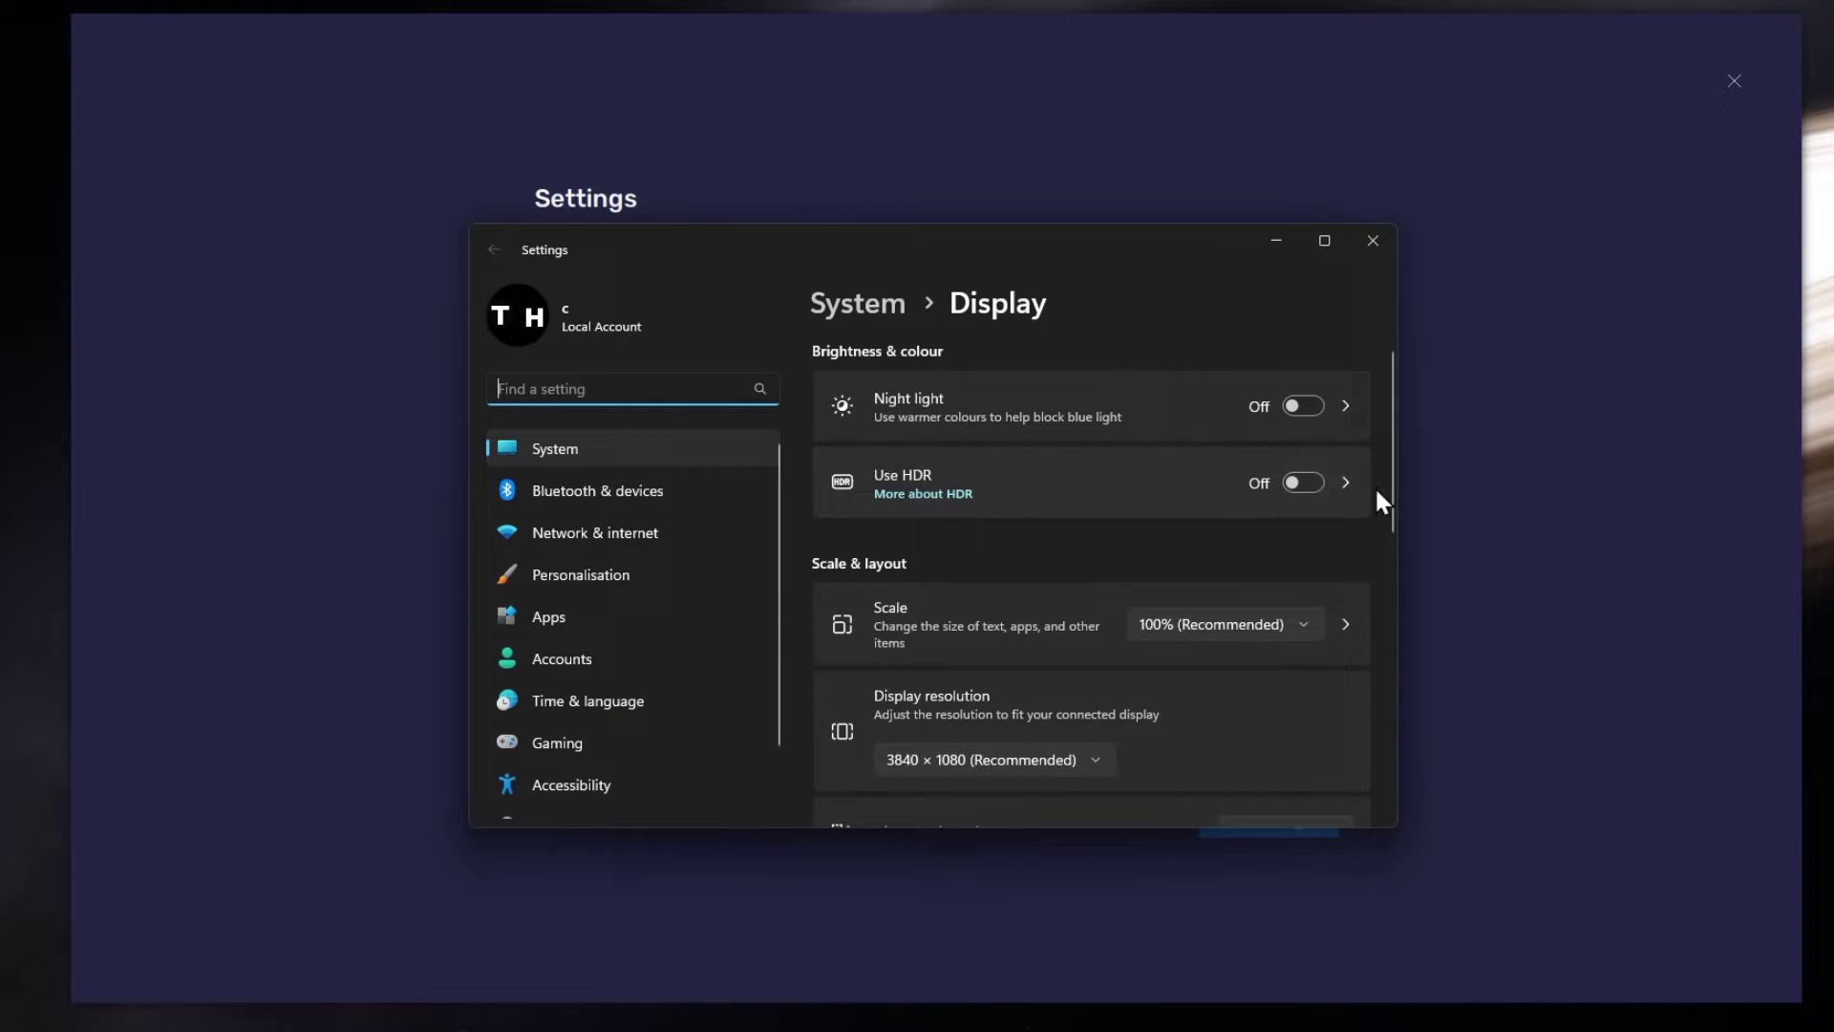
left_click_drag(1389, 481, 1389, 721)
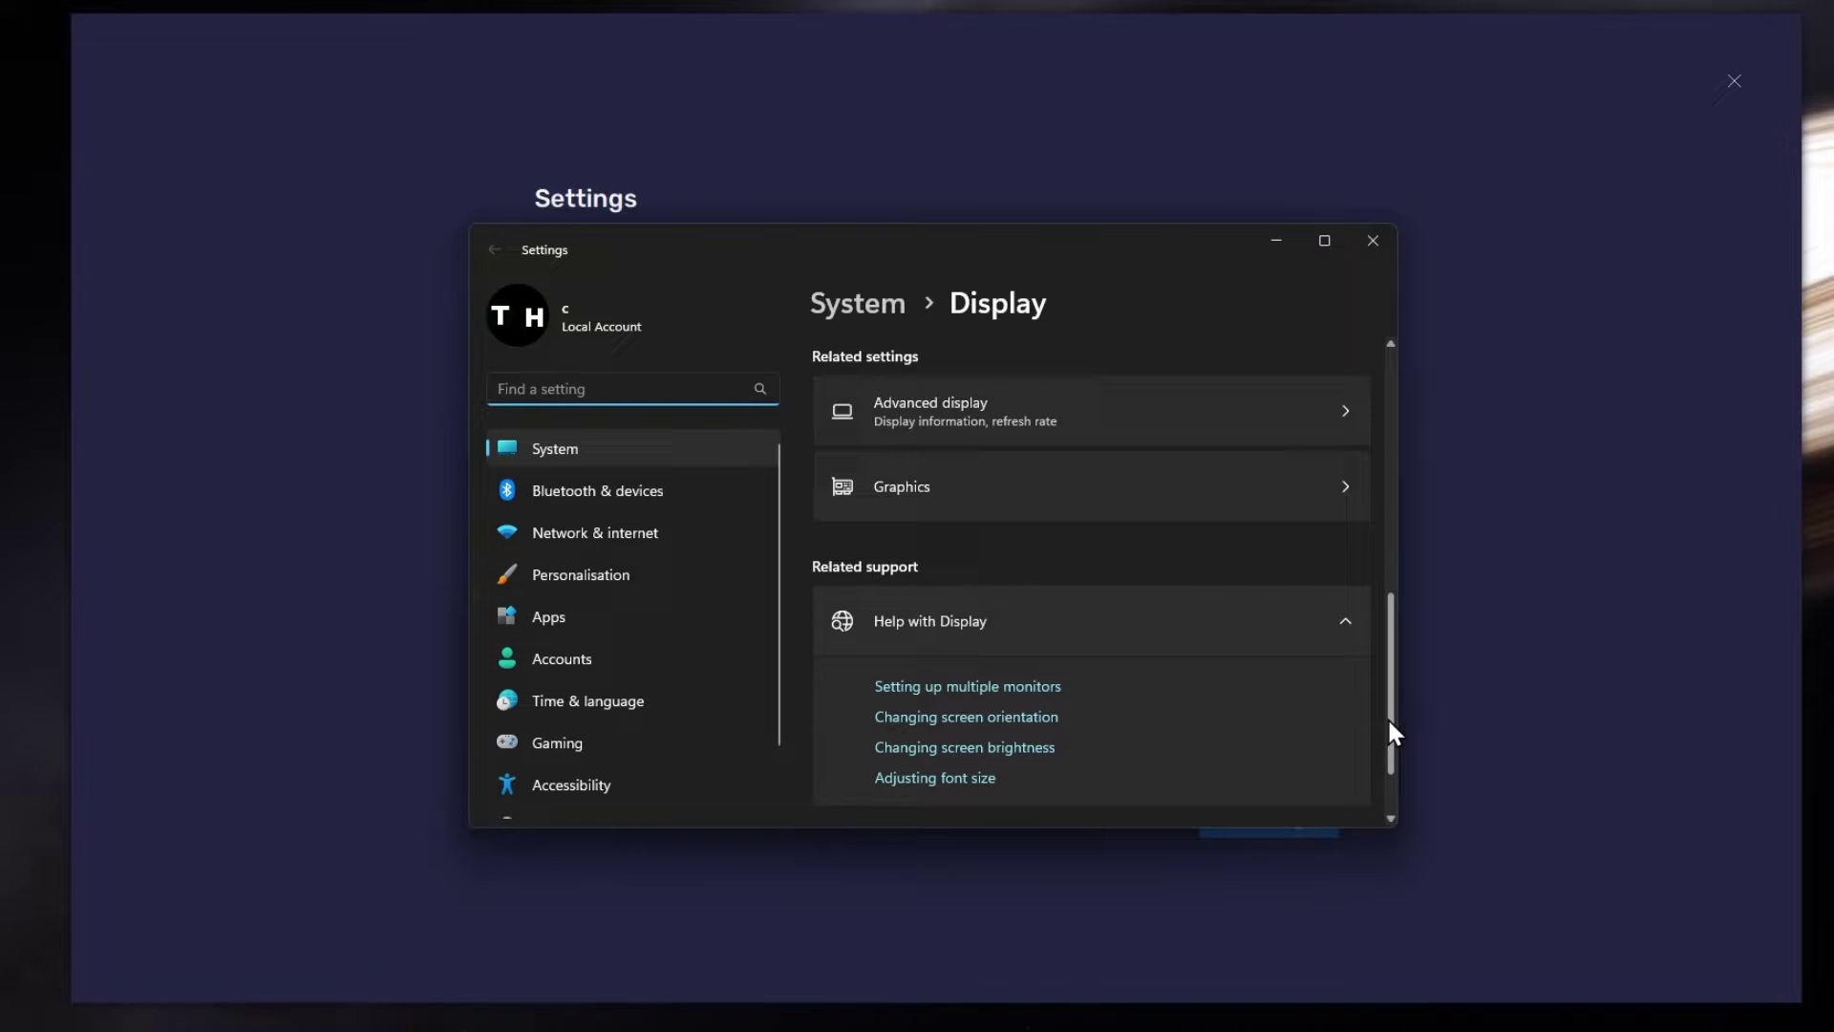
left_click(1249, 434)
left_click(1251, 438)
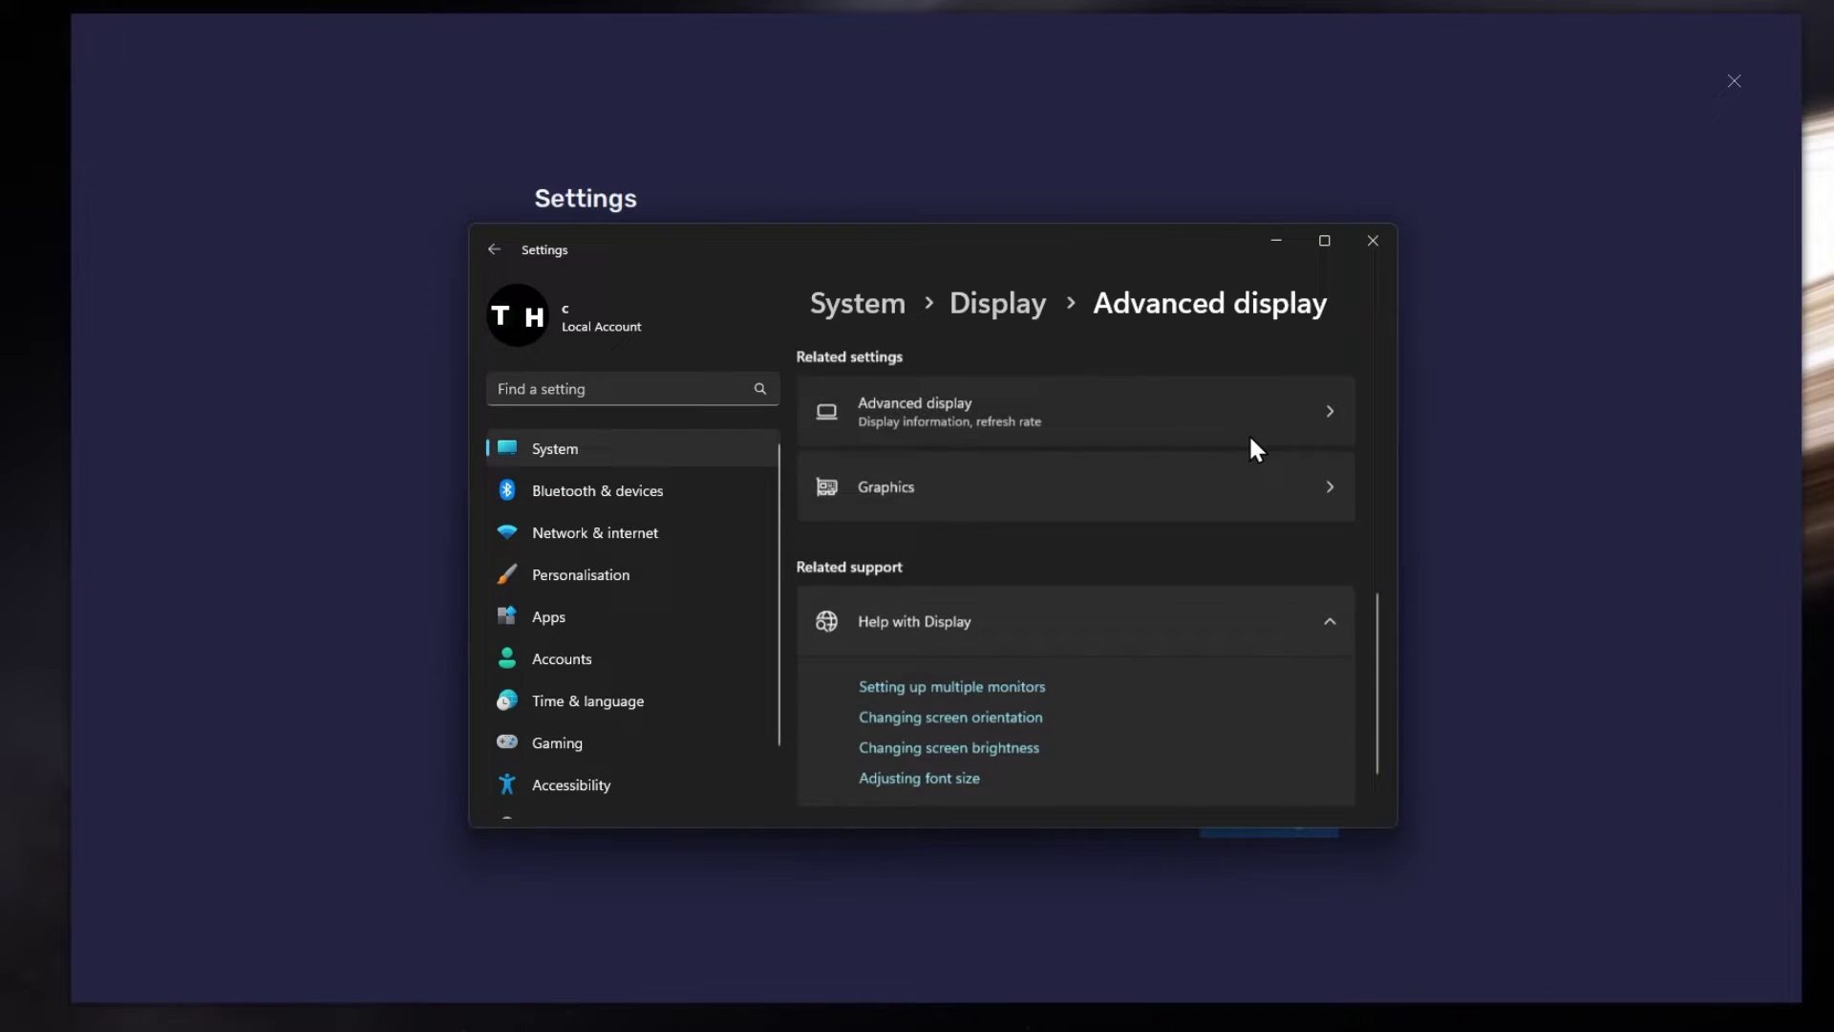
left_click_drag(1394, 389, 1392, 695)
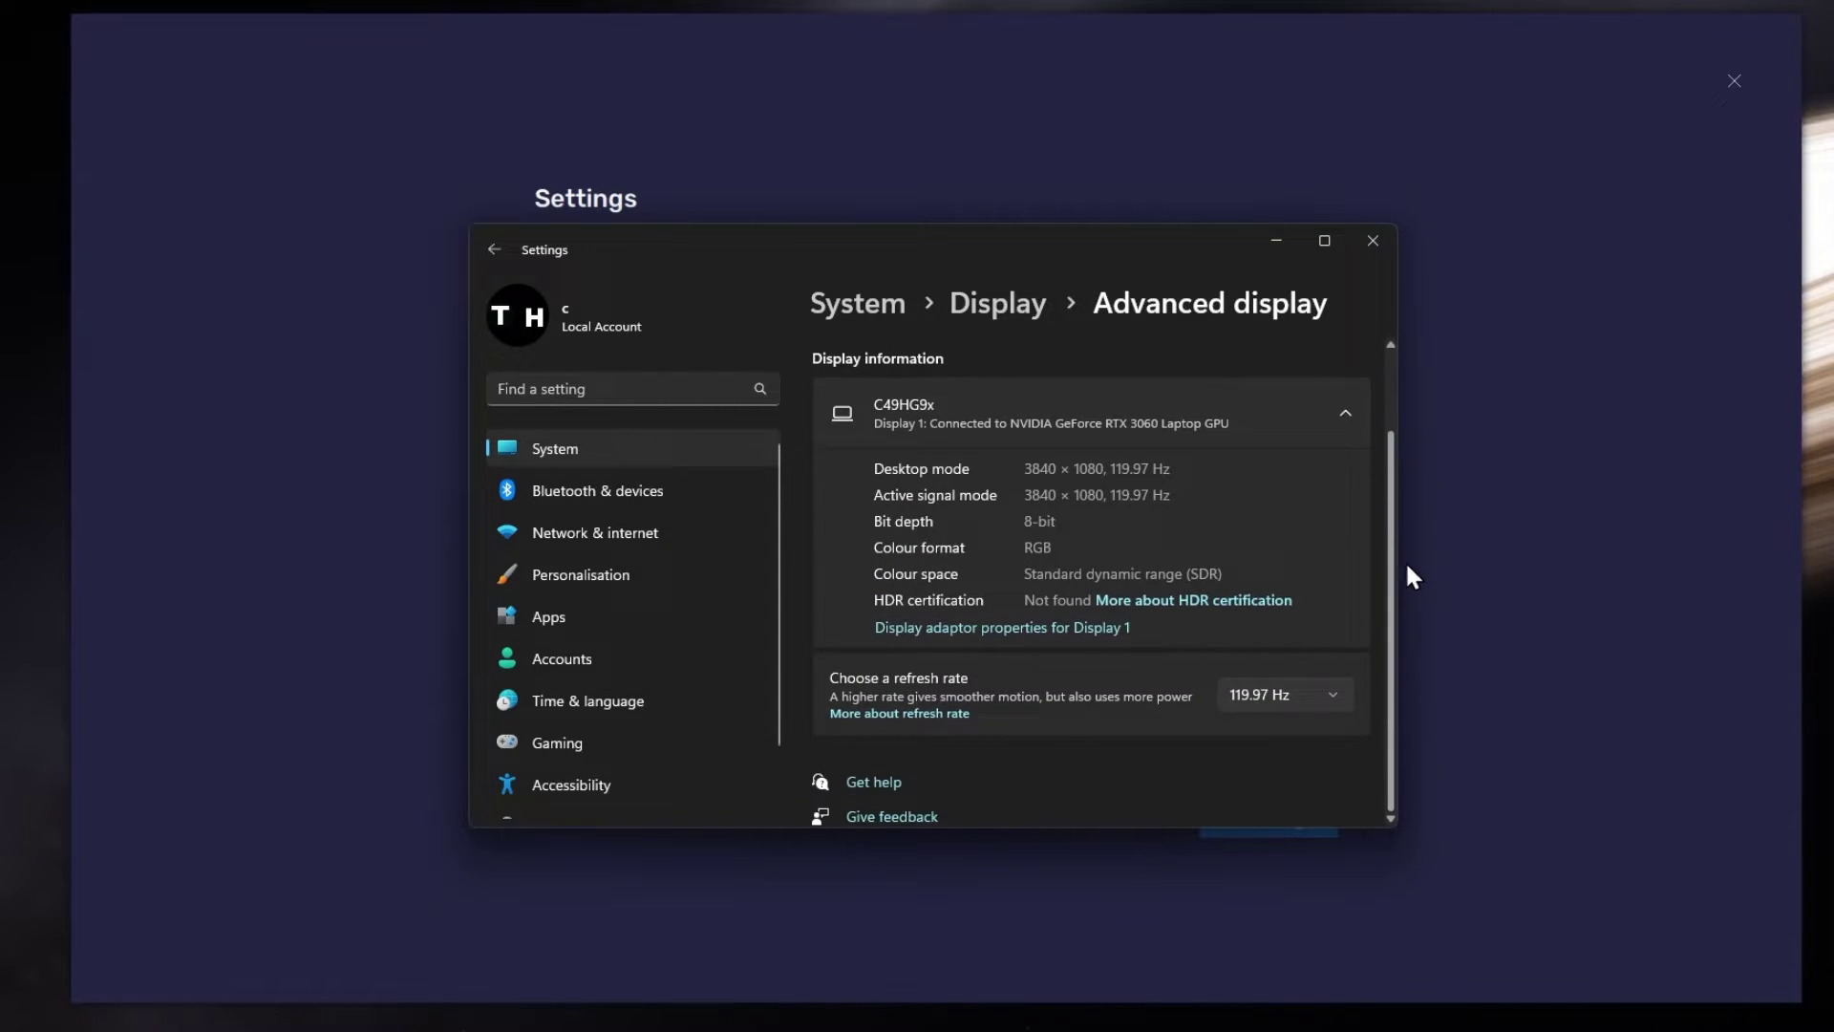
left_click(1347, 694)
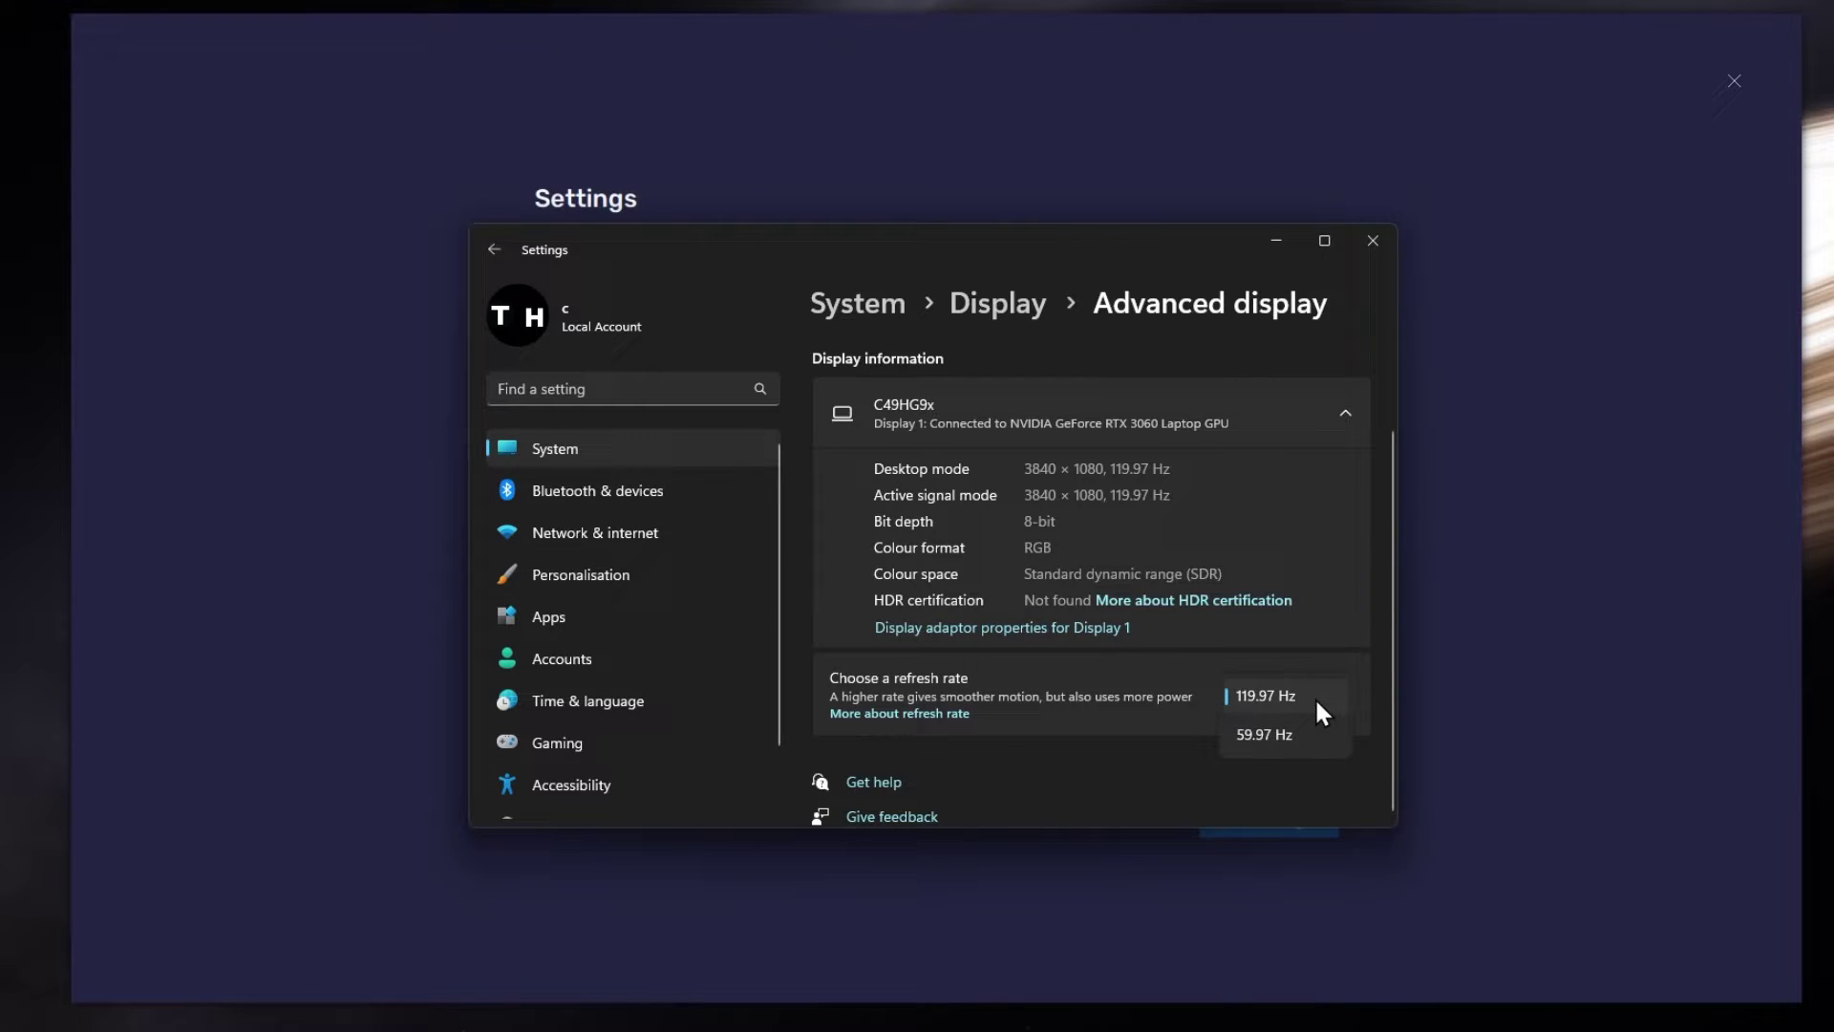
left_click(1375, 675)
left_click(1371, 242)
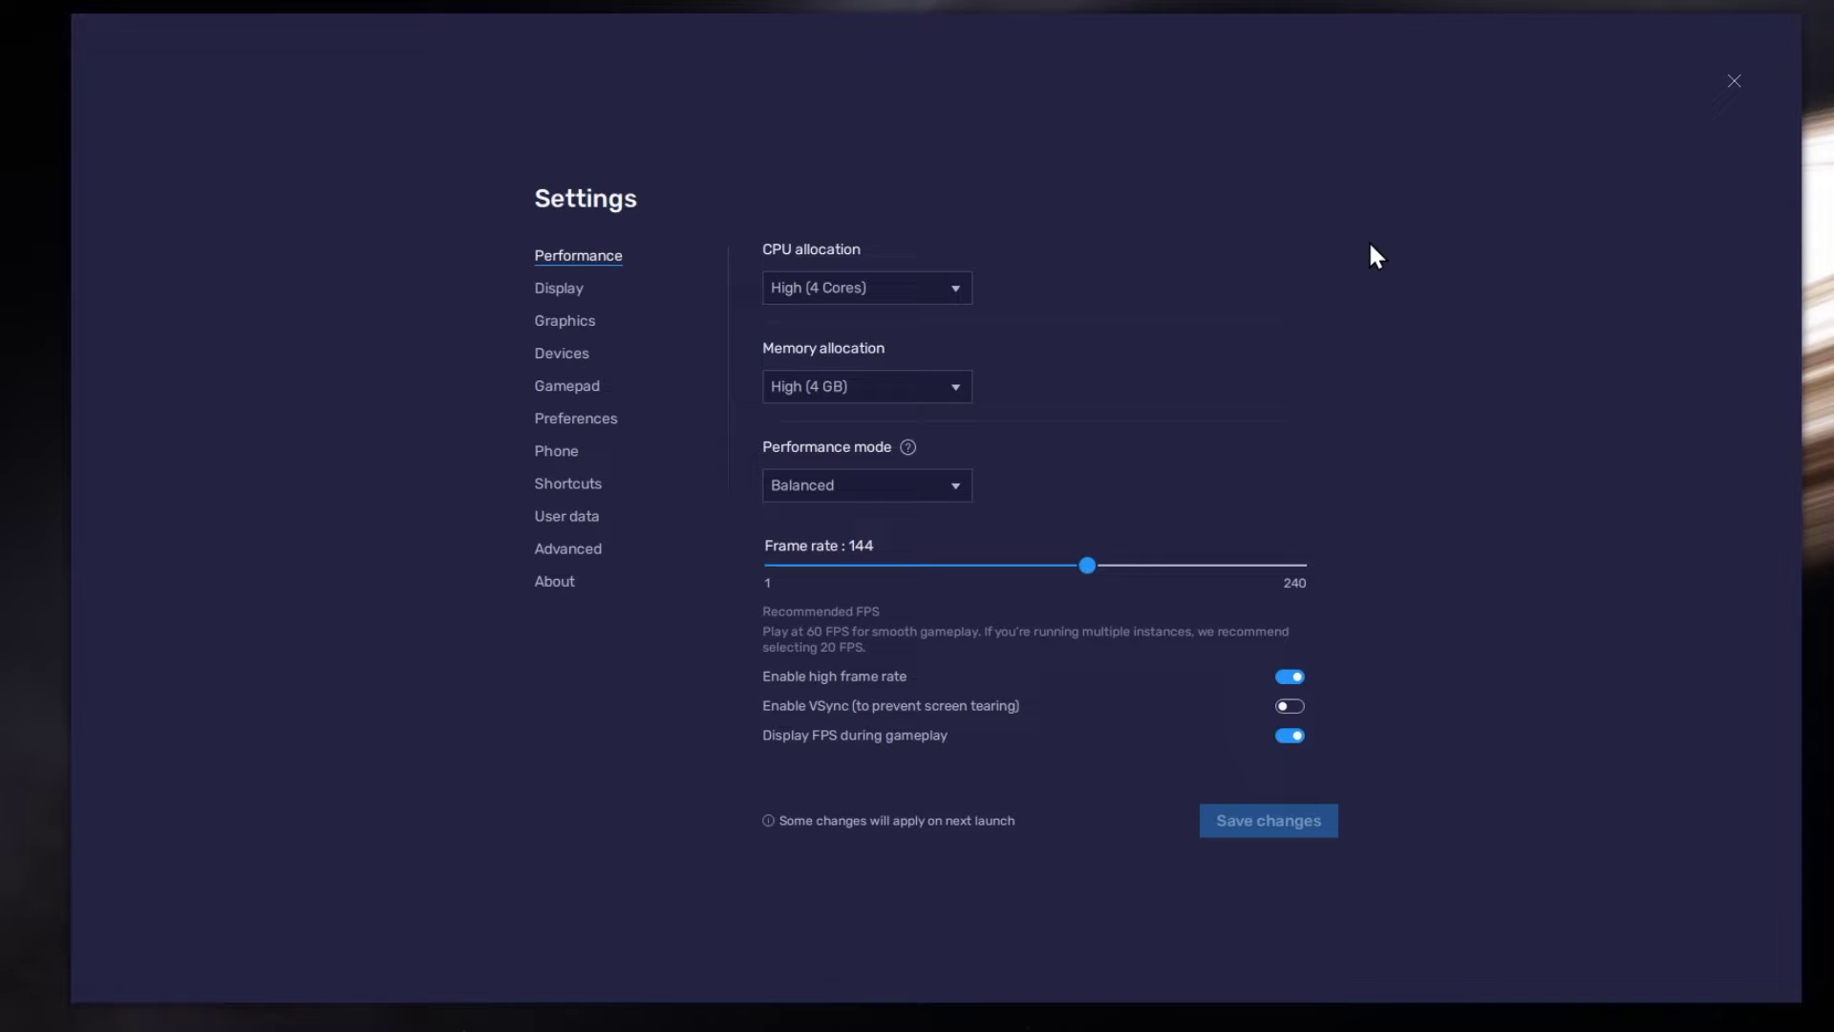
Step: Toggle the emulator's in-game FPS counter off and back on, leaving it enabled
left_click(1287, 735)
left_click(1288, 735)
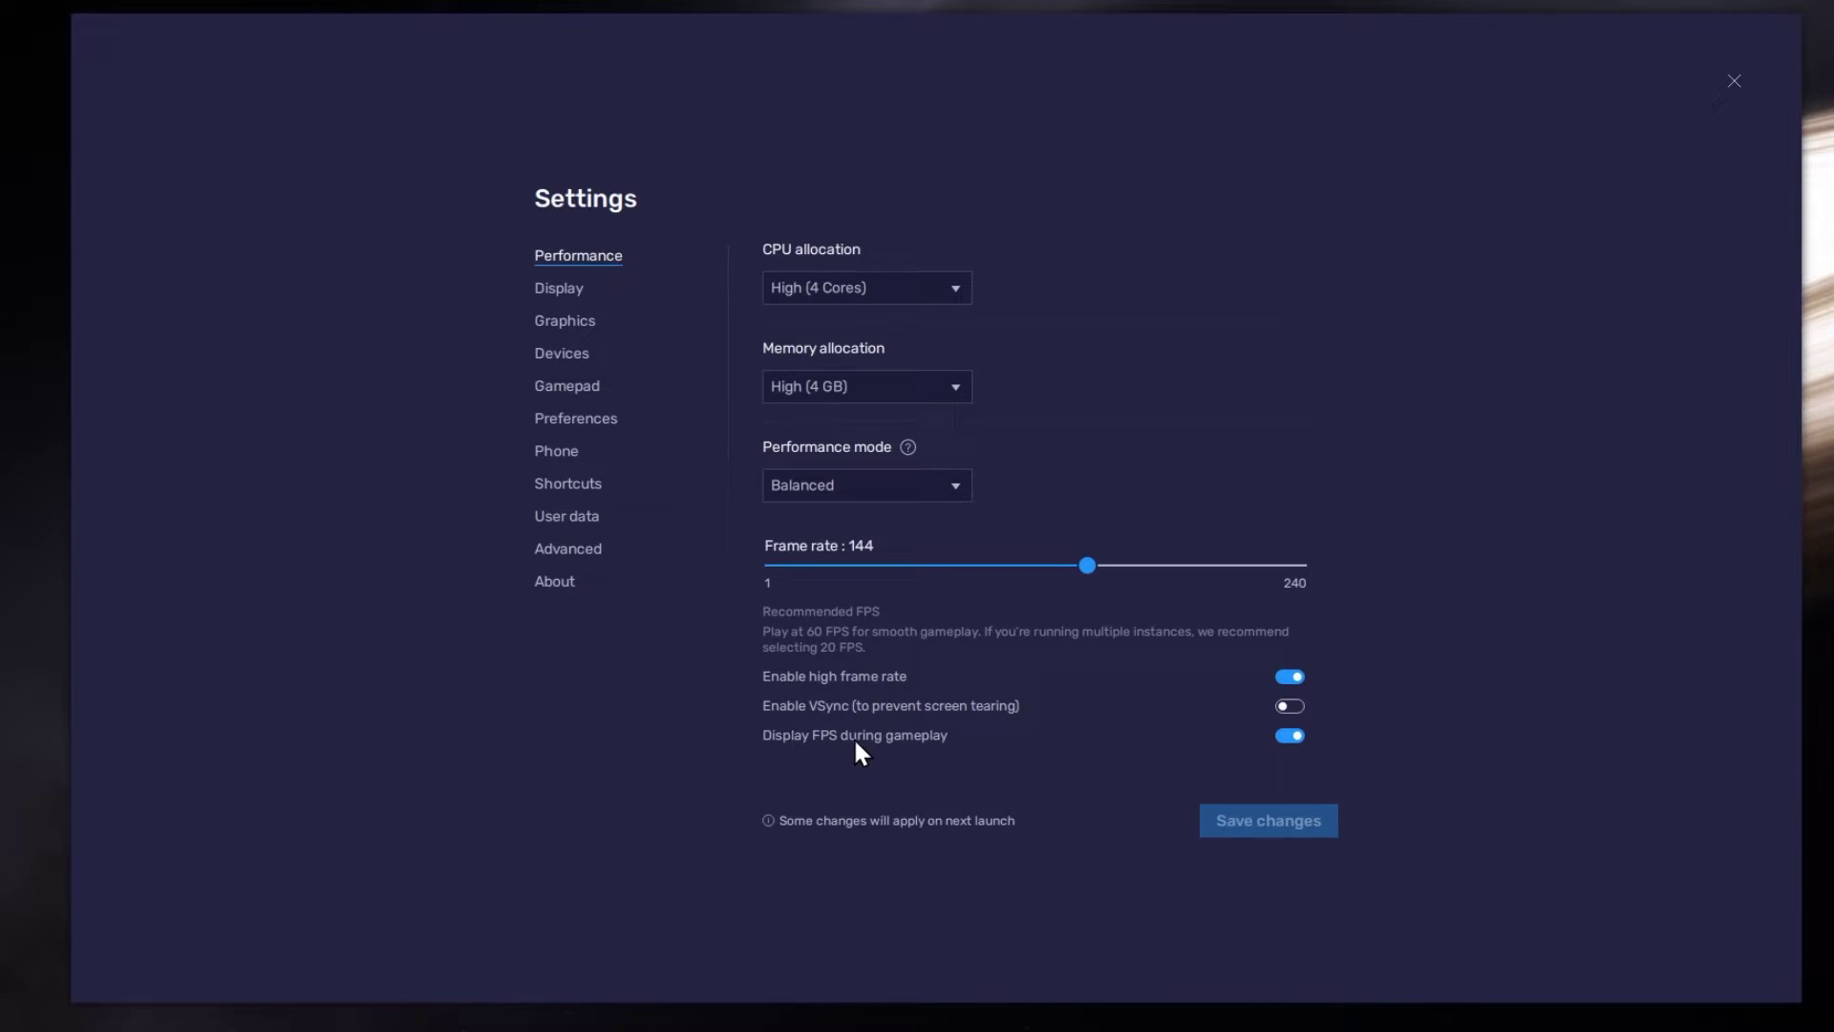
left_click(552, 289)
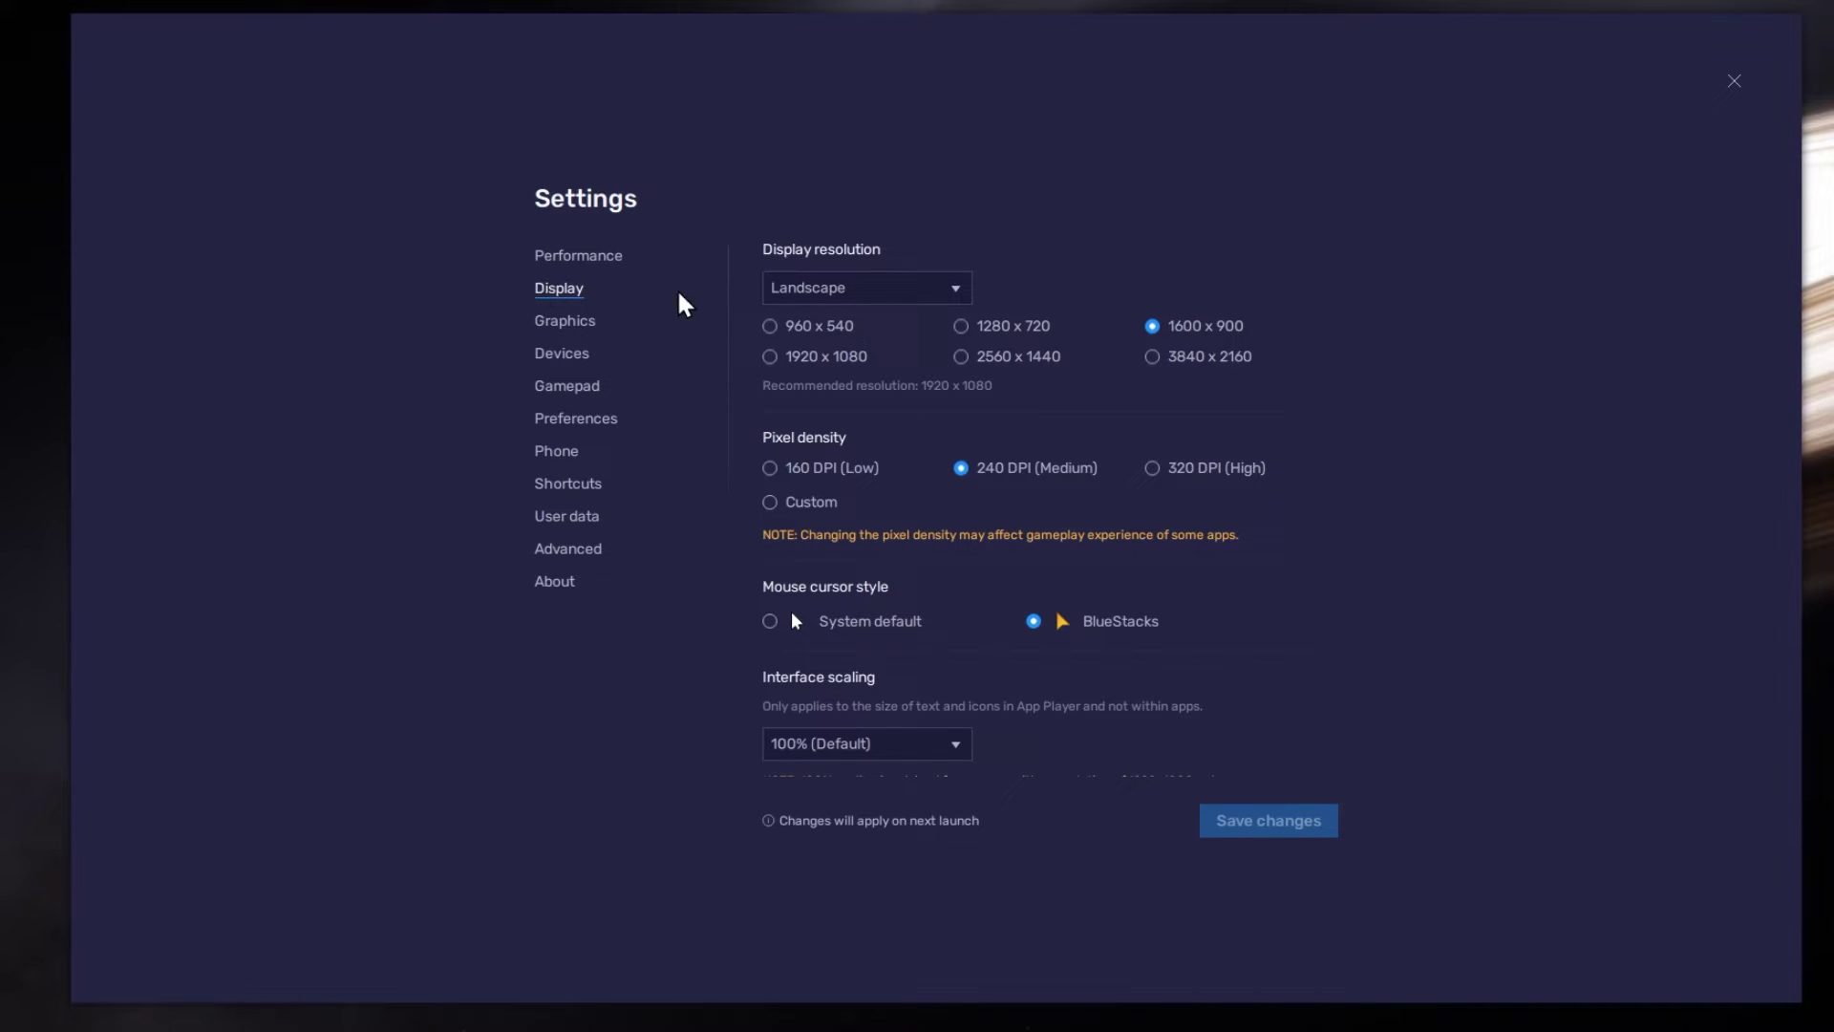
Step: Keep Landscape orientation, try 1280 x 720 then restore 1600 x 900, and close the emulator settings
left_click(949, 293)
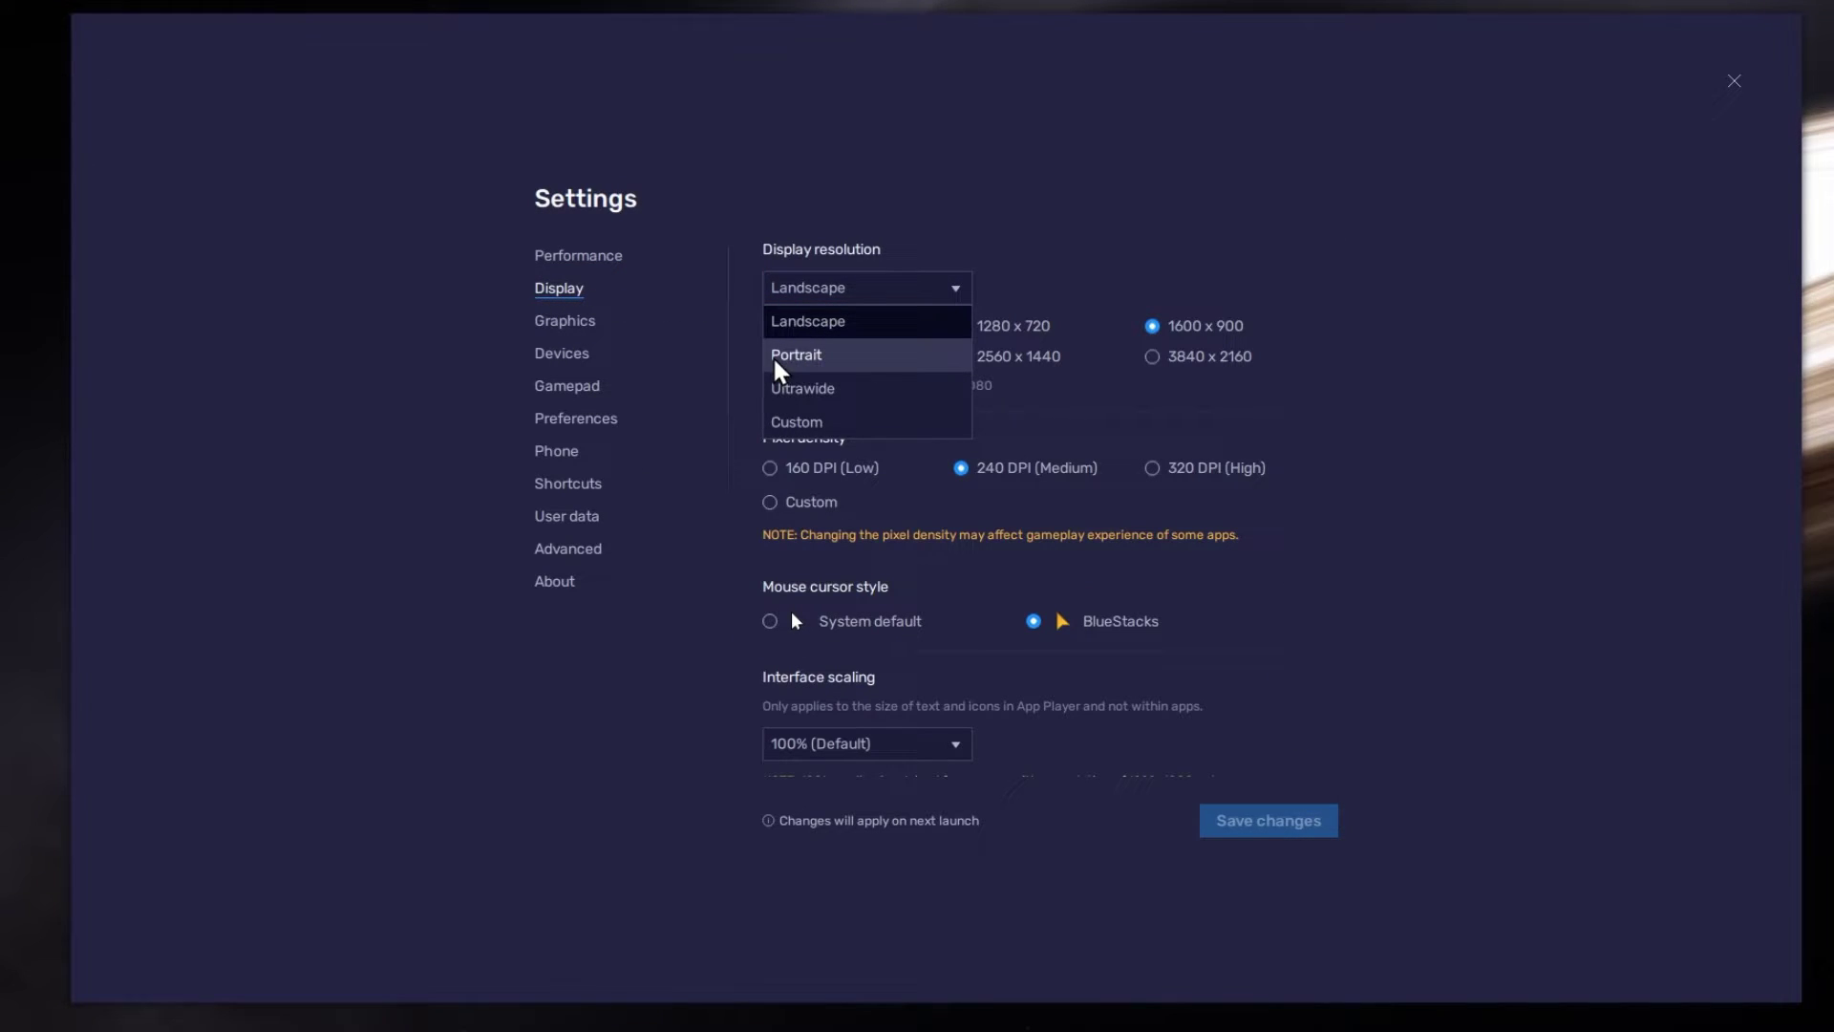
left_click(962, 288)
left_click(961, 326)
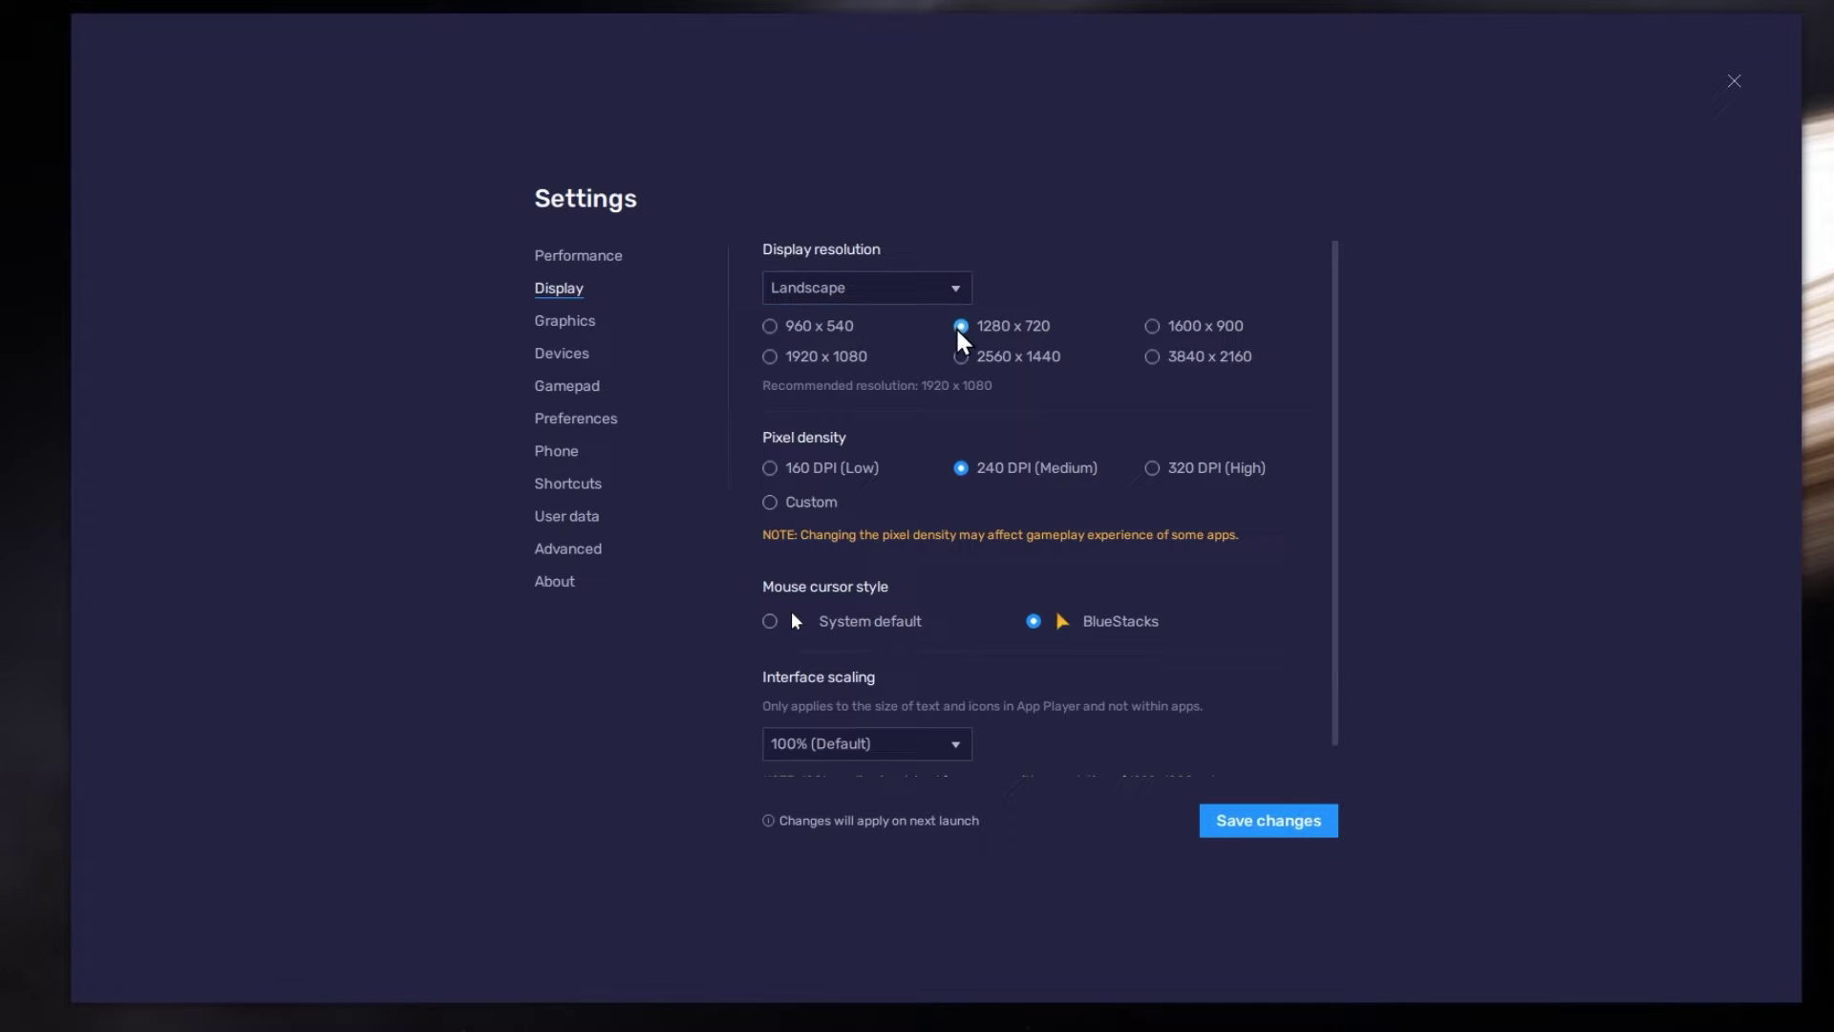
left_click(960, 356)
left_click(1154, 356)
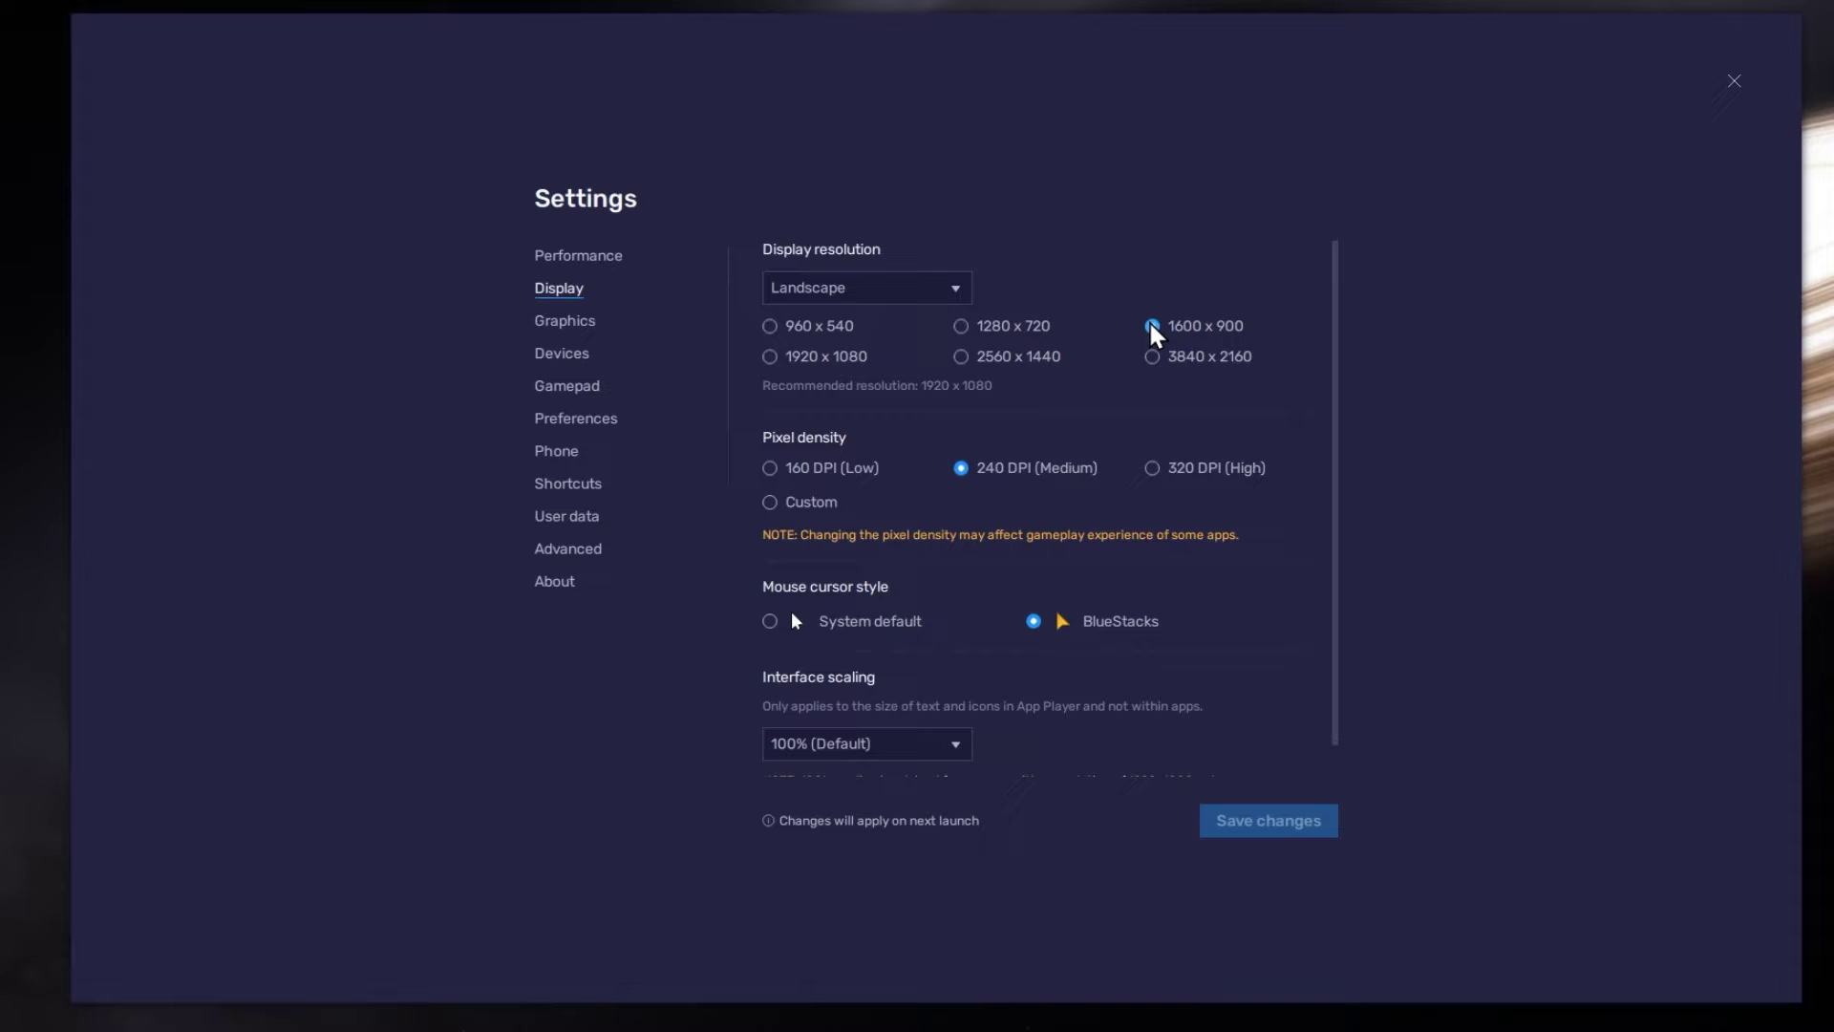
left_click(1734, 81)
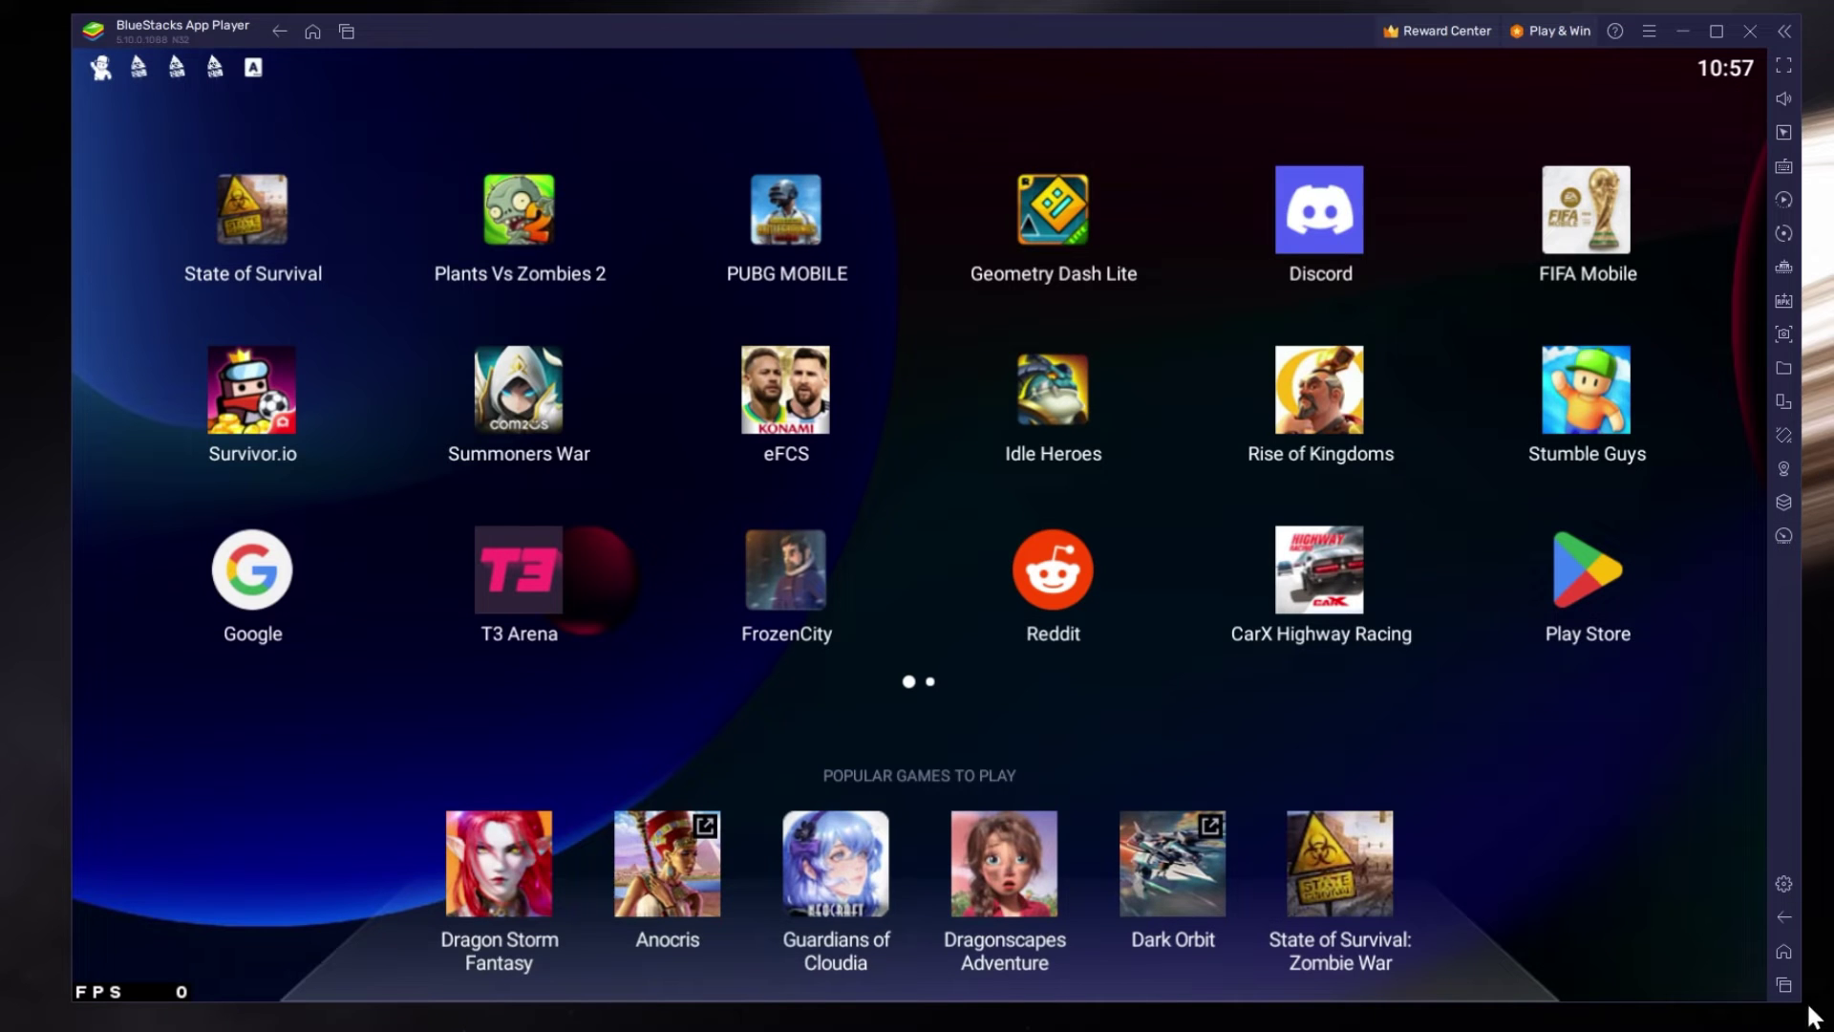
Step: Shrink the emulator window slightly and launch the eFCS game
left_click_drag(1801, 1003, 1800, 1021)
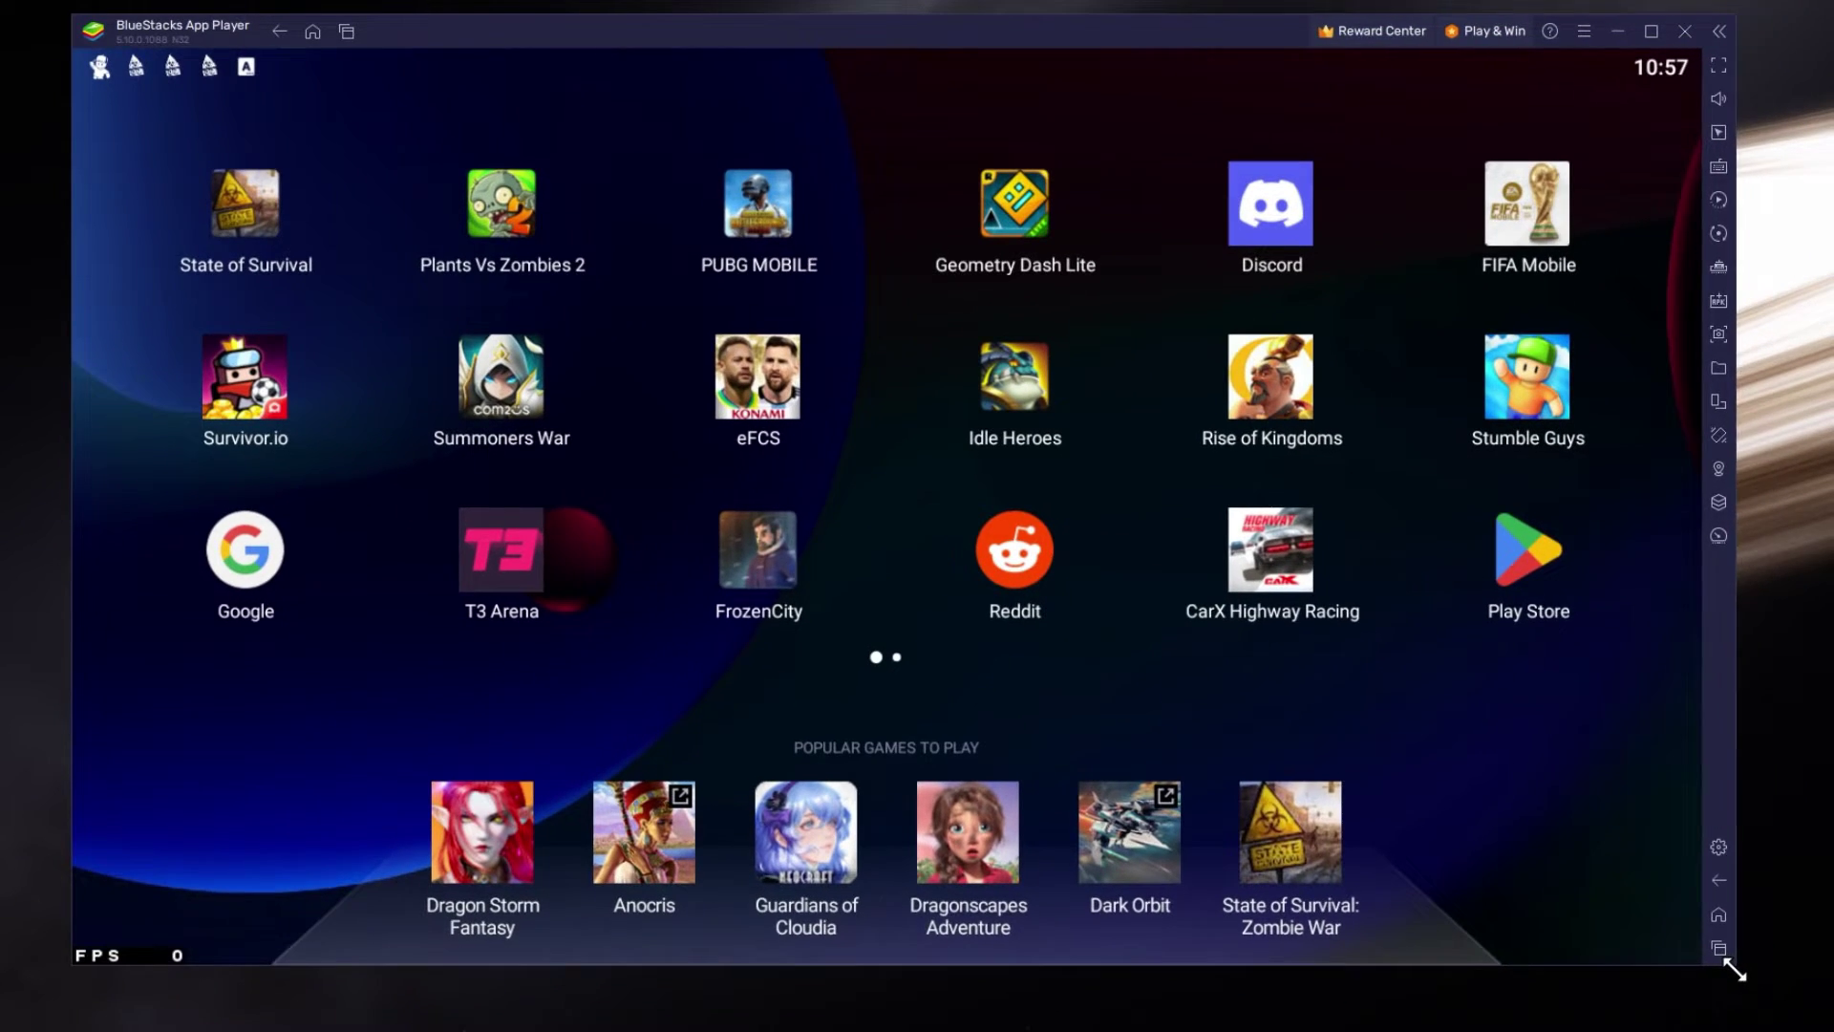
left_click(809, 423)
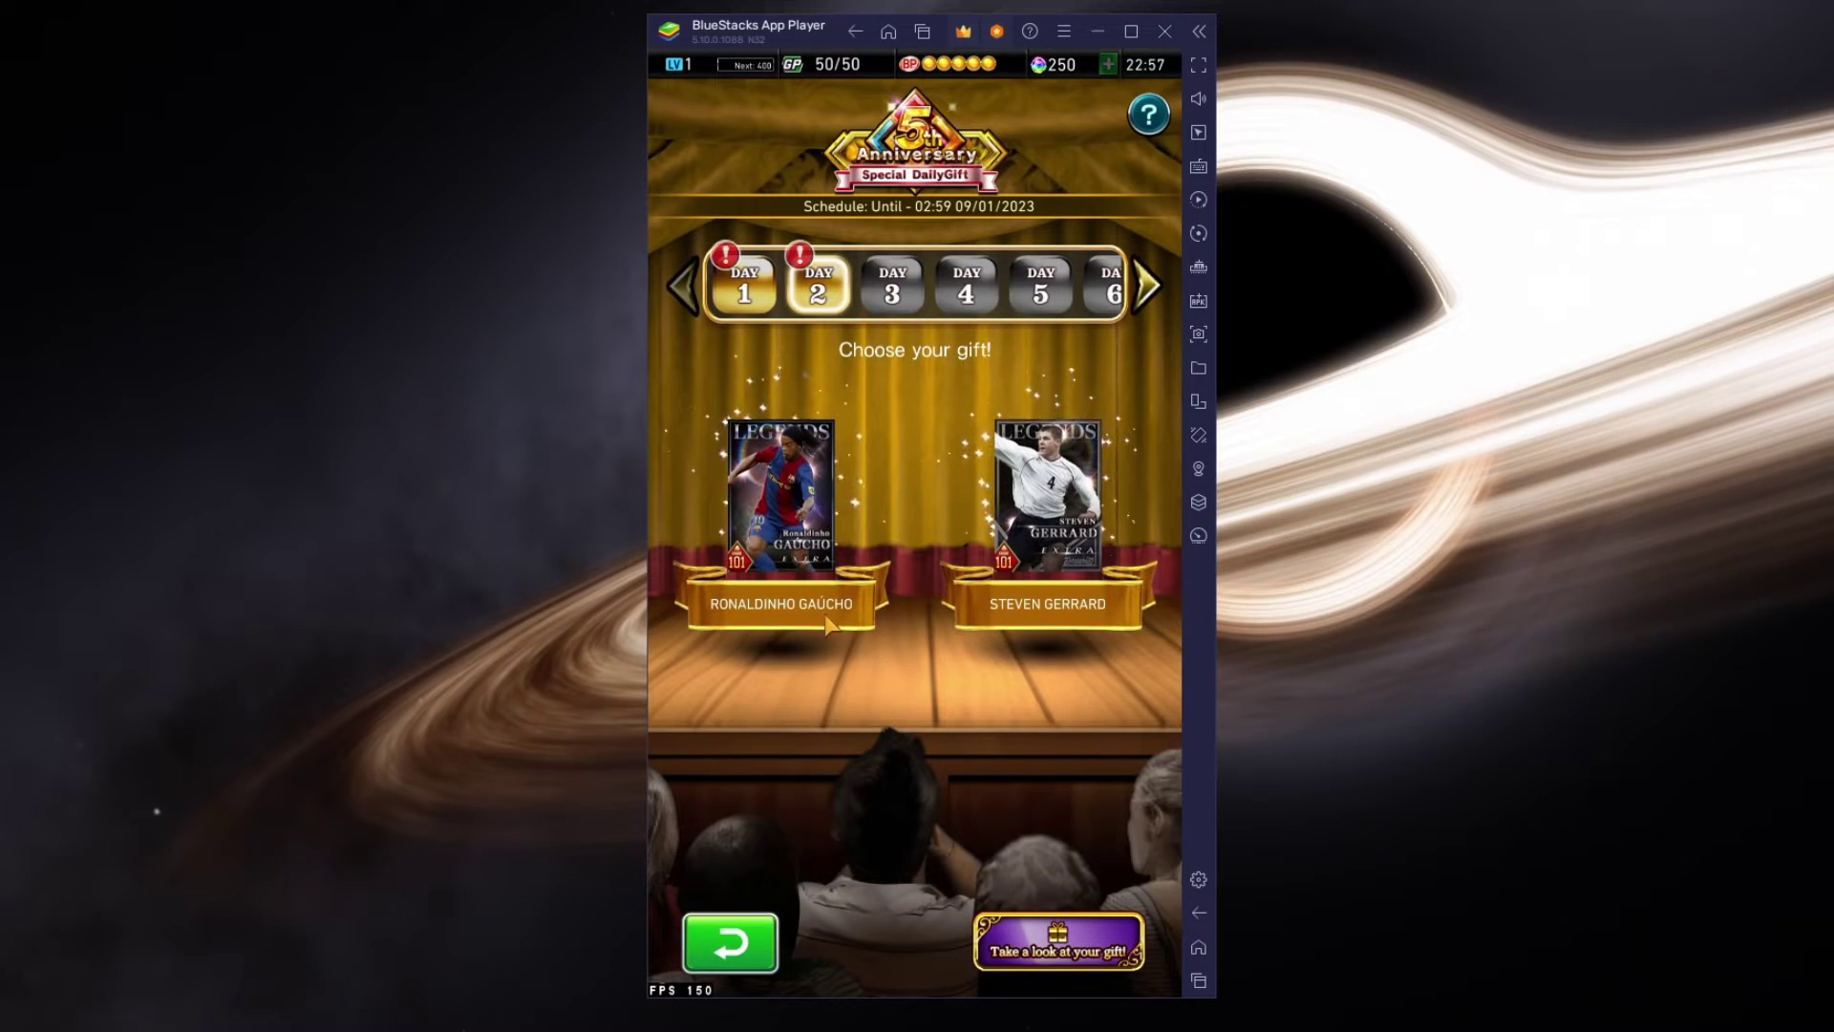
Step: Claim Ronaldinho Gaúcho as the day 2 daily gift, dismiss the reward message and leave the gift screen
left_click(829, 623)
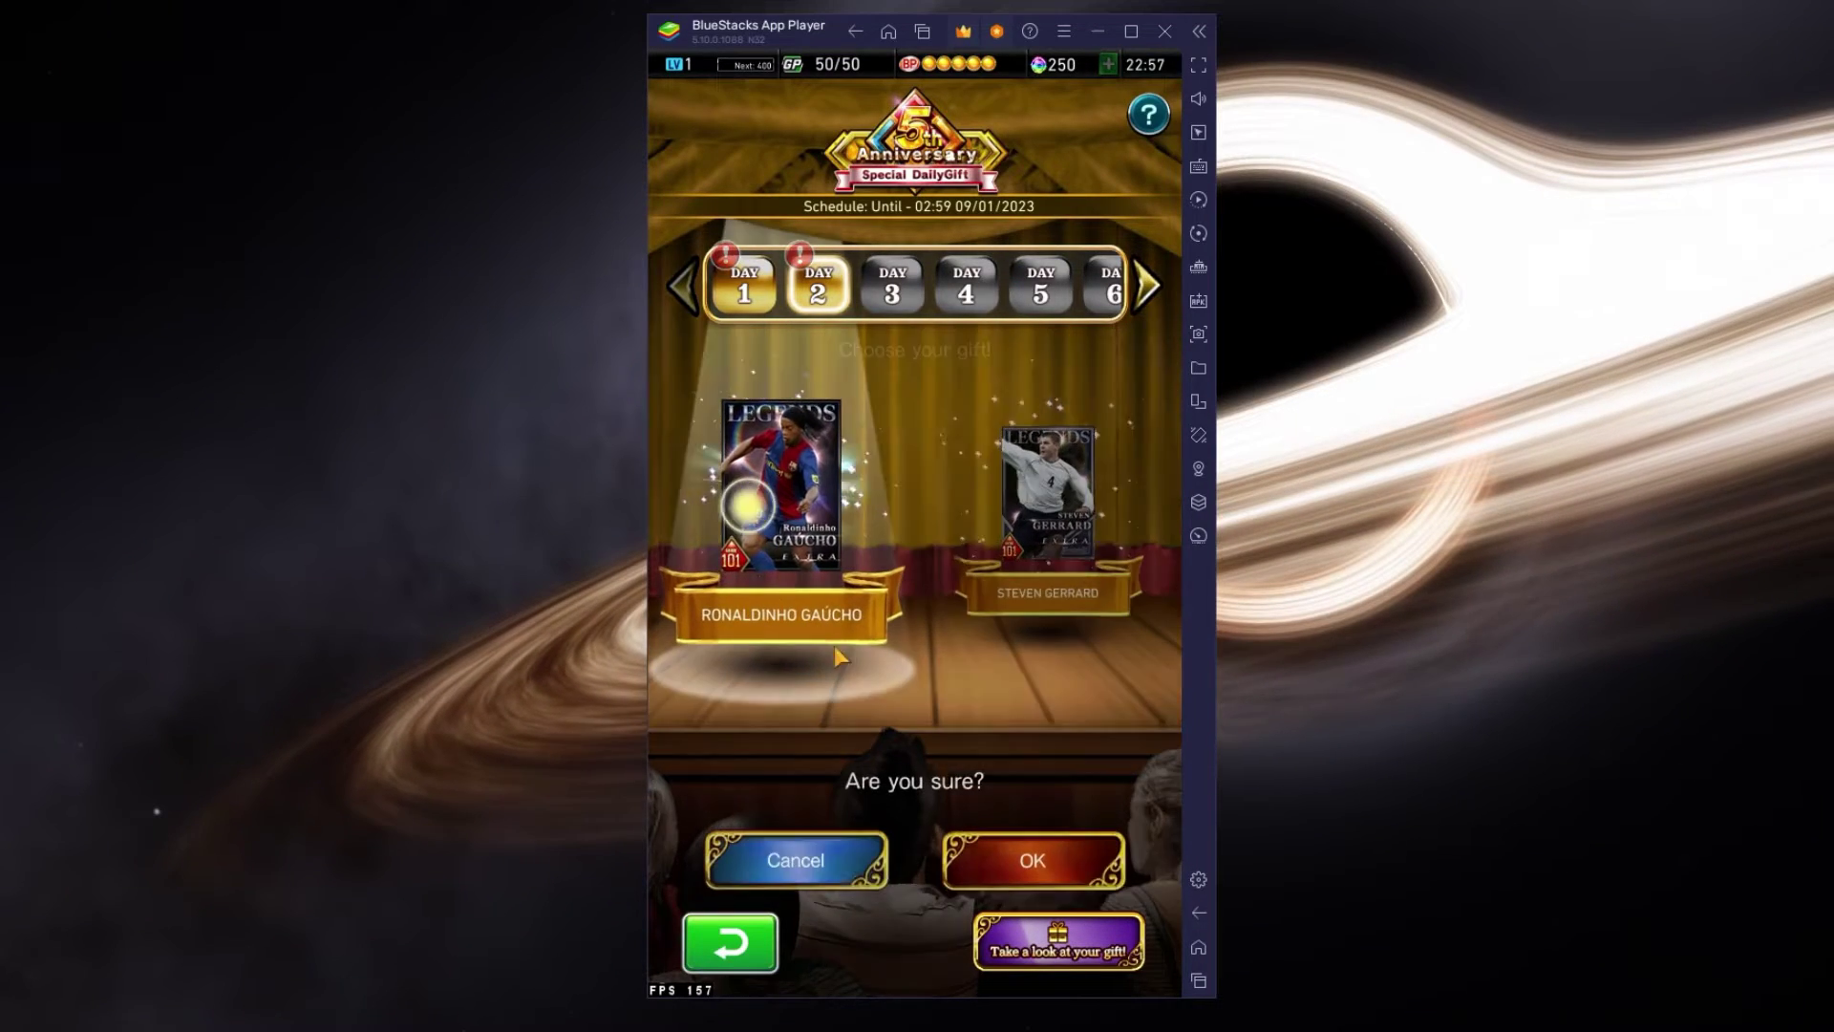
left_click(1037, 857)
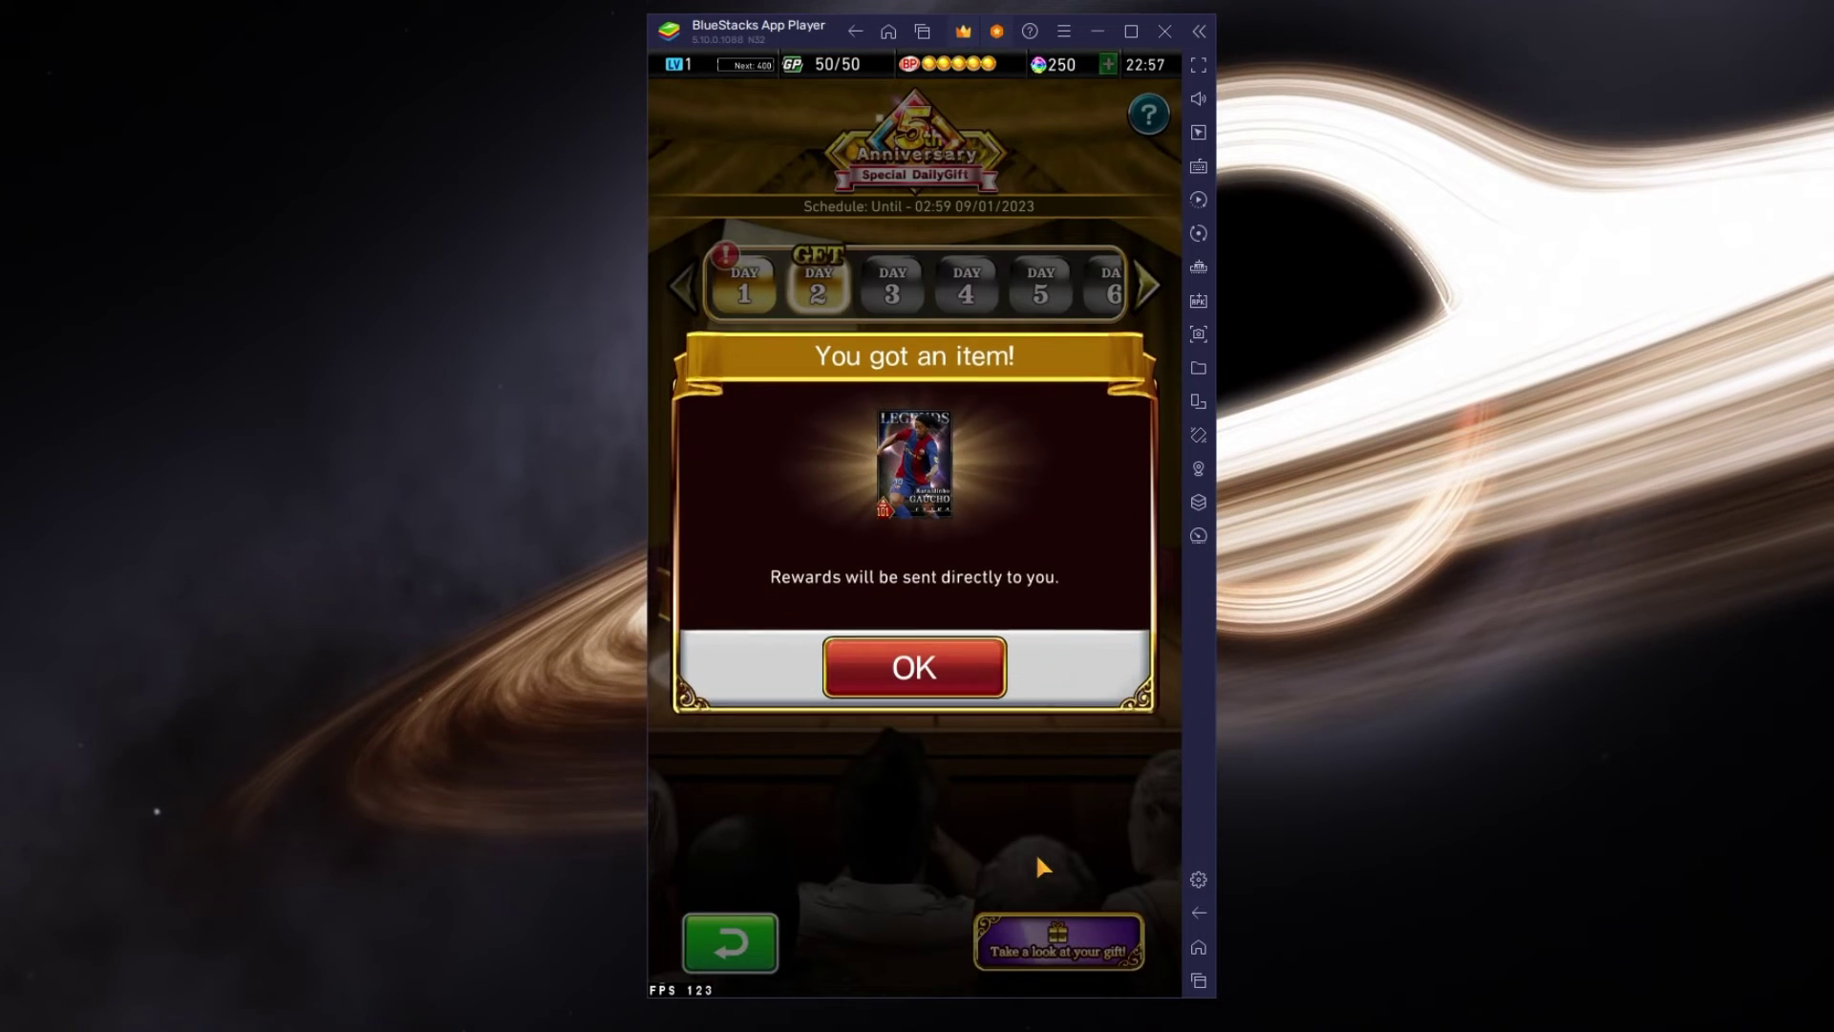
left_click(914, 667)
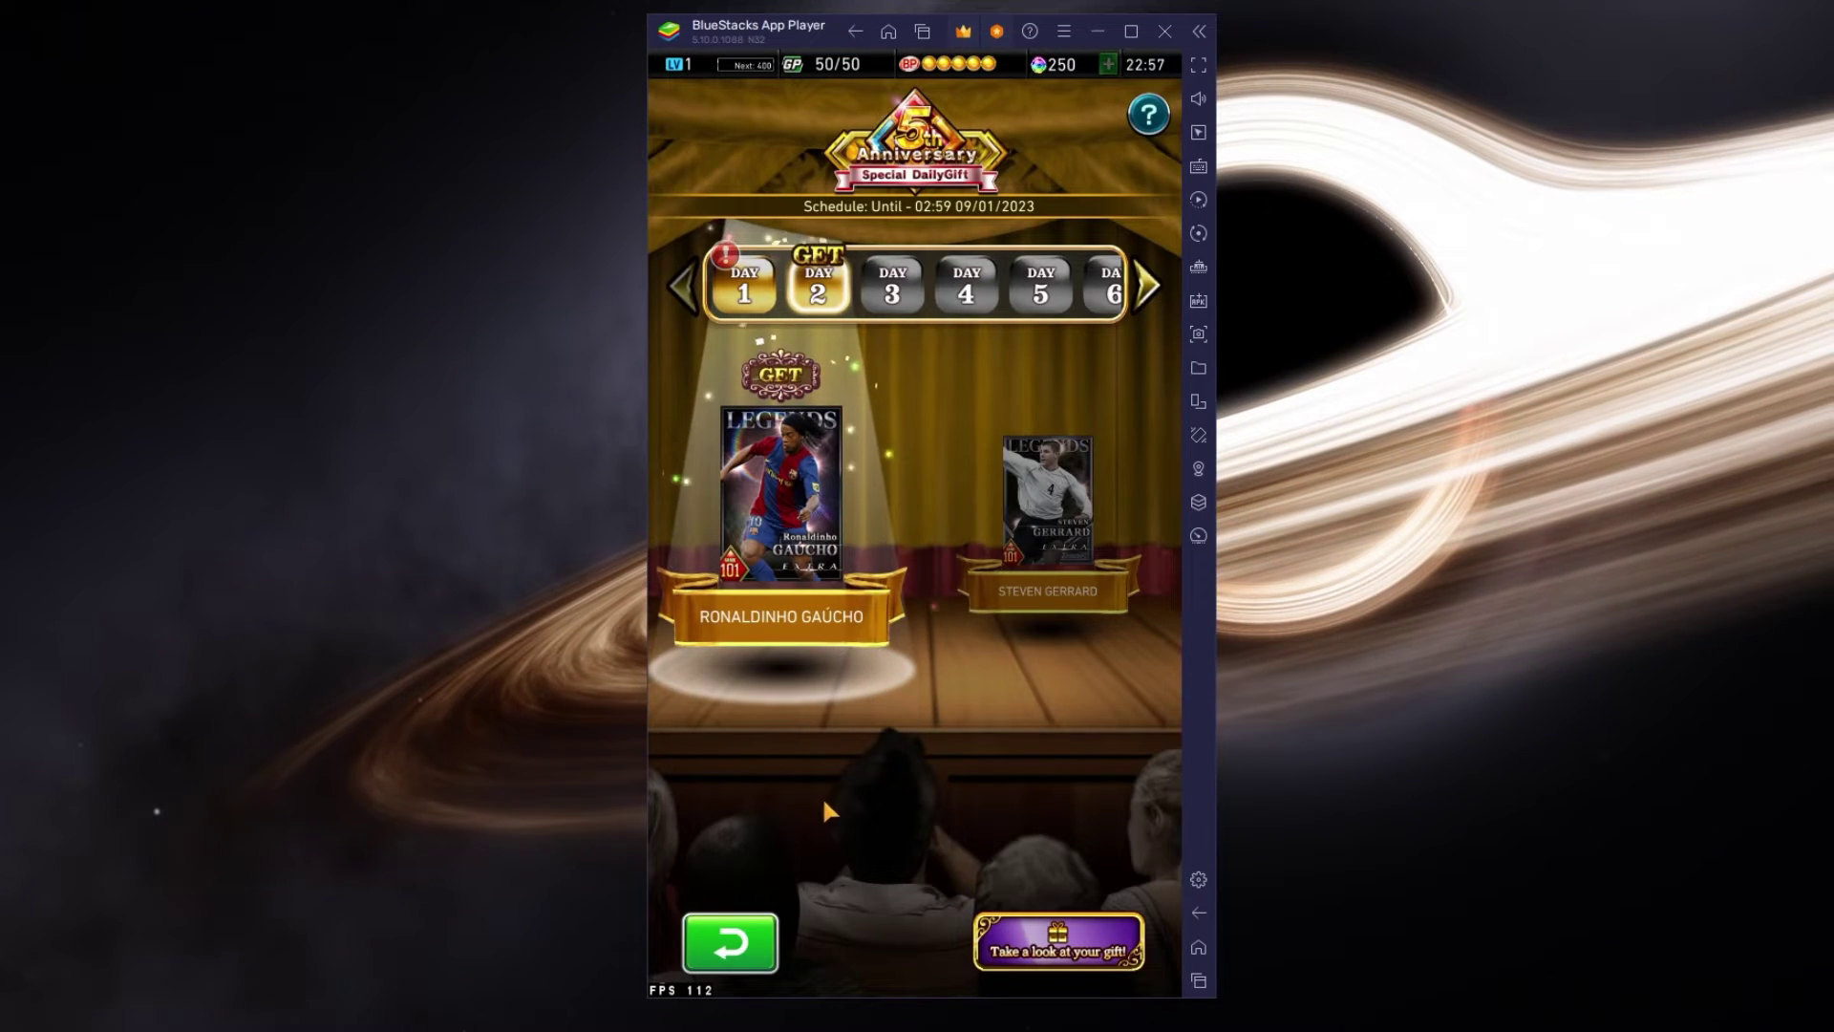
left_click(735, 944)
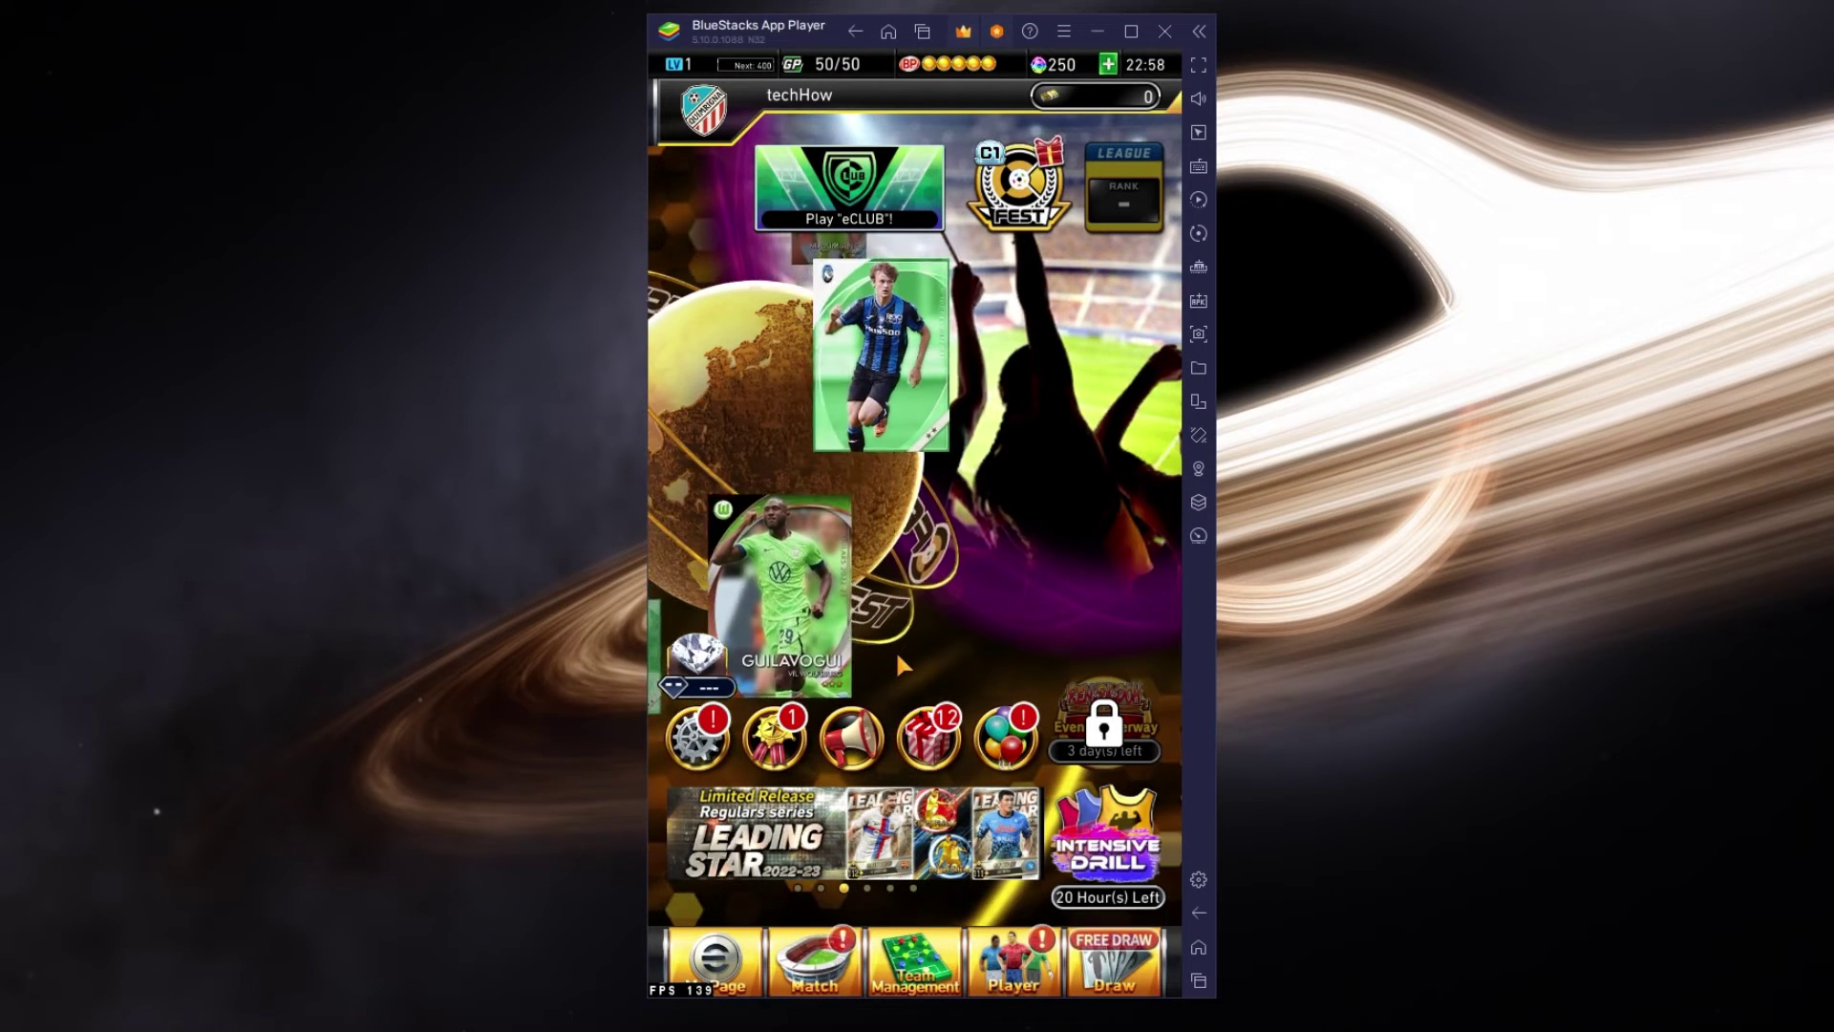
Step: From the game menu's Options, review Match Settings and close them keeping Fast speed and current toggles
left_click(724, 742)
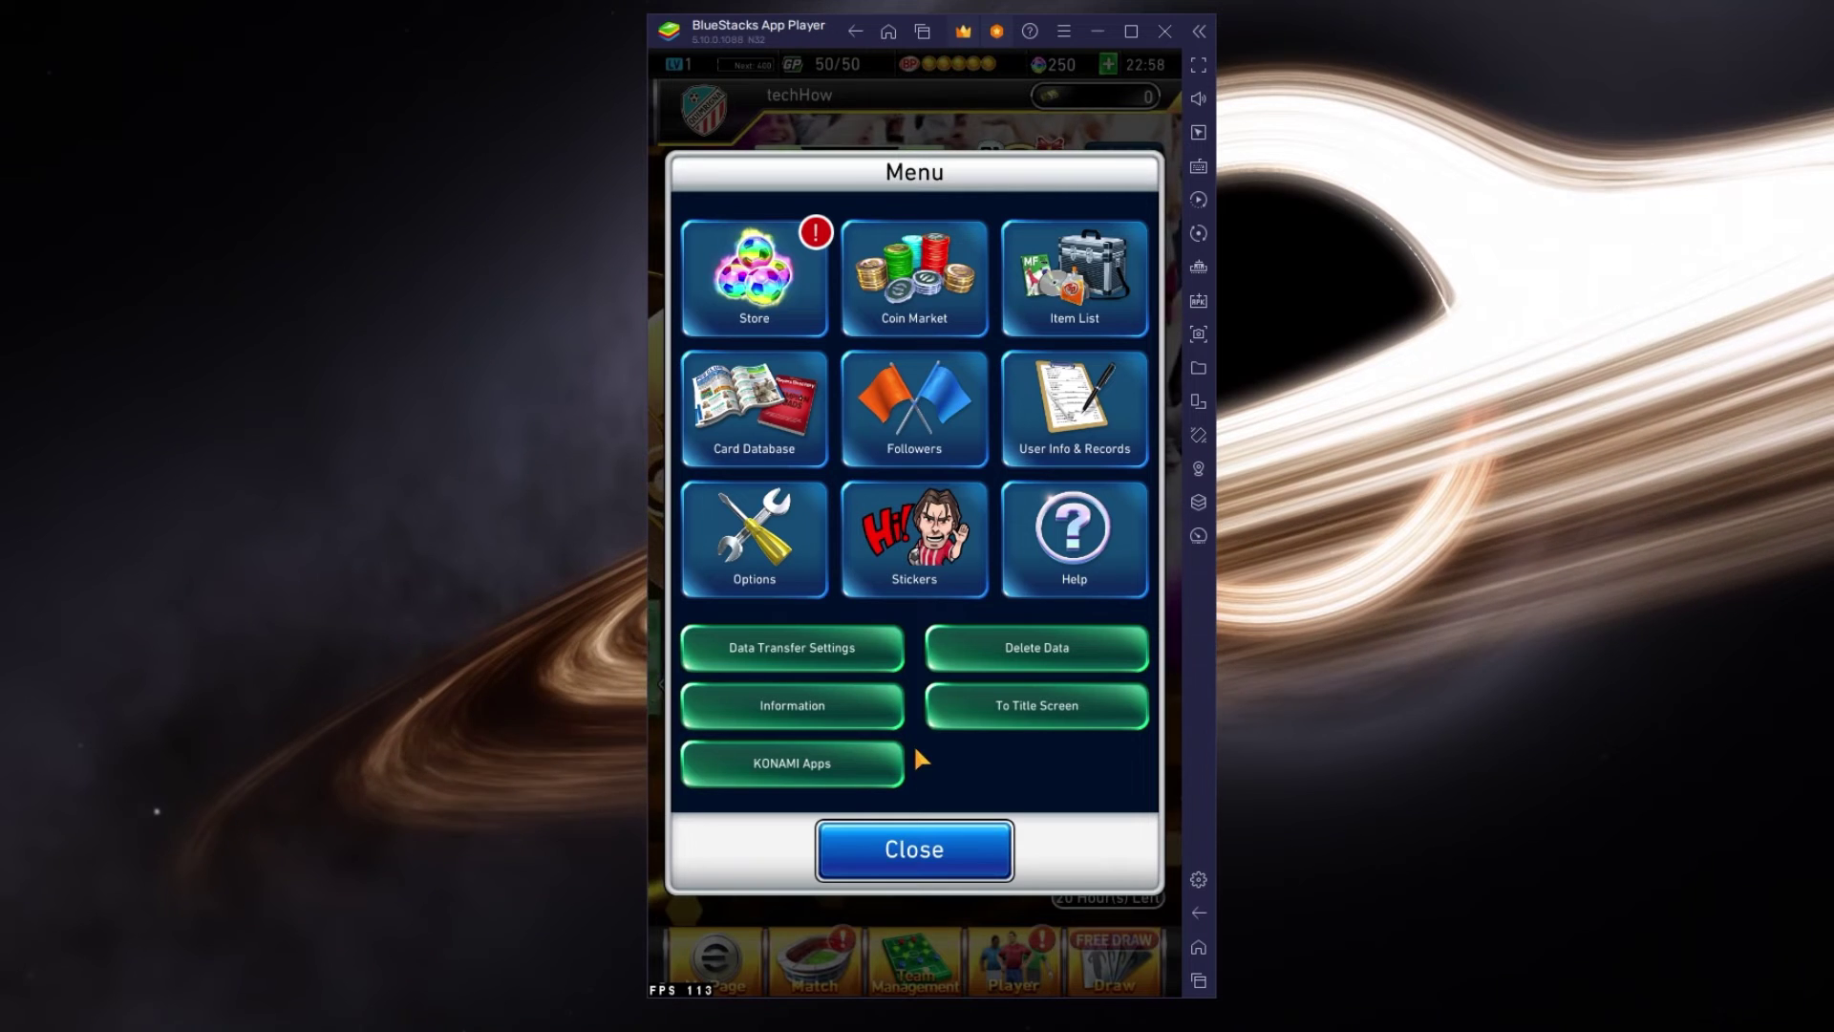
left_click(792, 567)
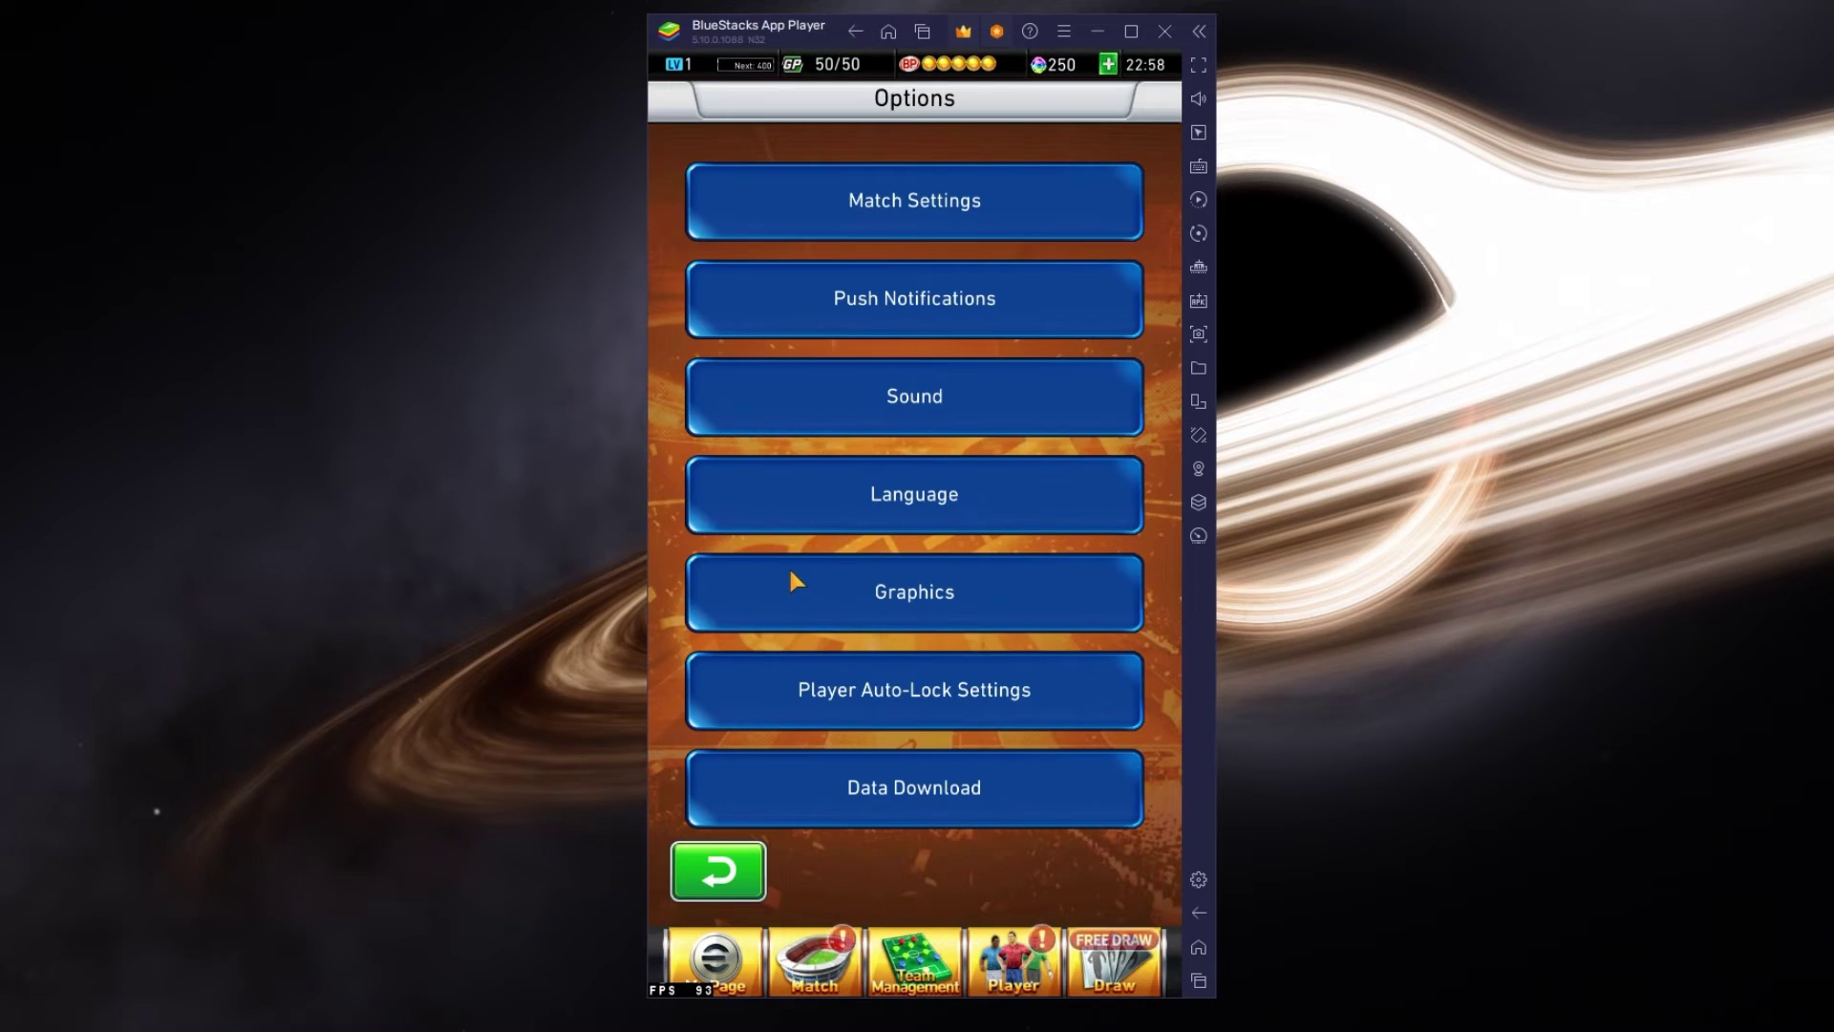
left_click(866, 208)
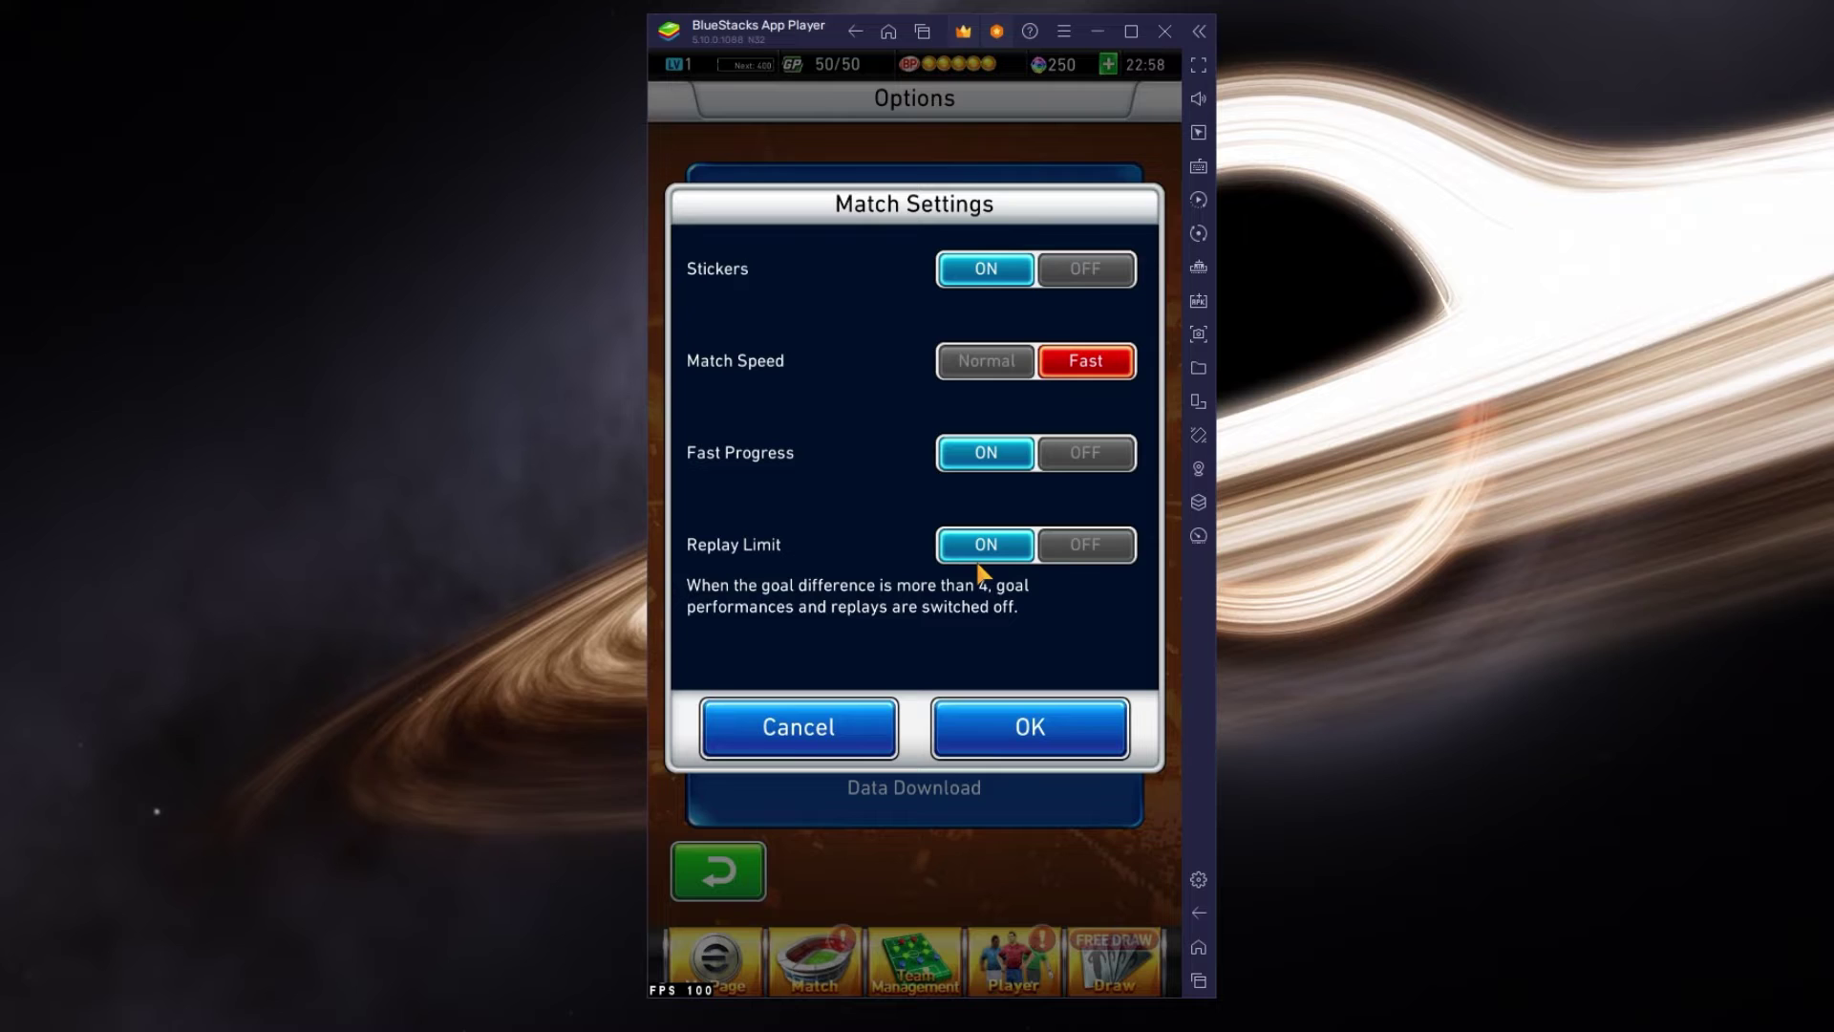
left_click(967, 712)
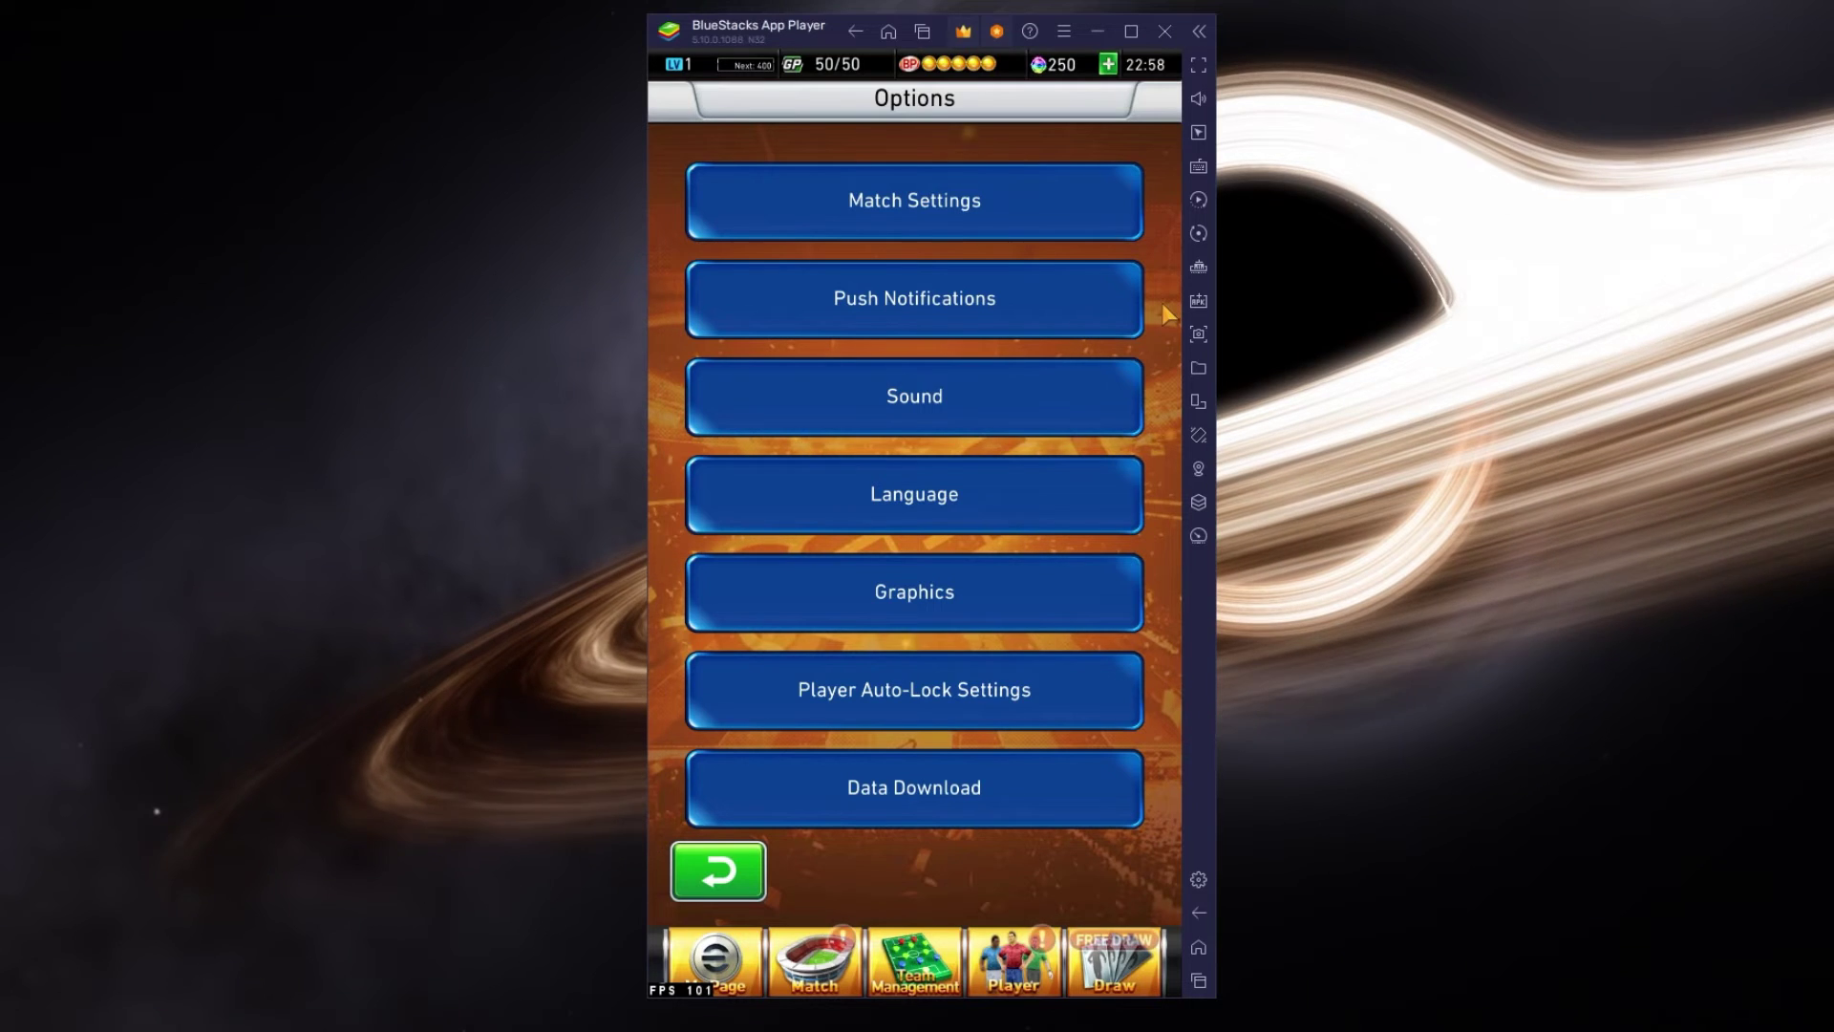
Step: Lower System SFX and adjust Stadium SFX and Commentary volume sliders, then confirm with OK
left_click(1057, 397)
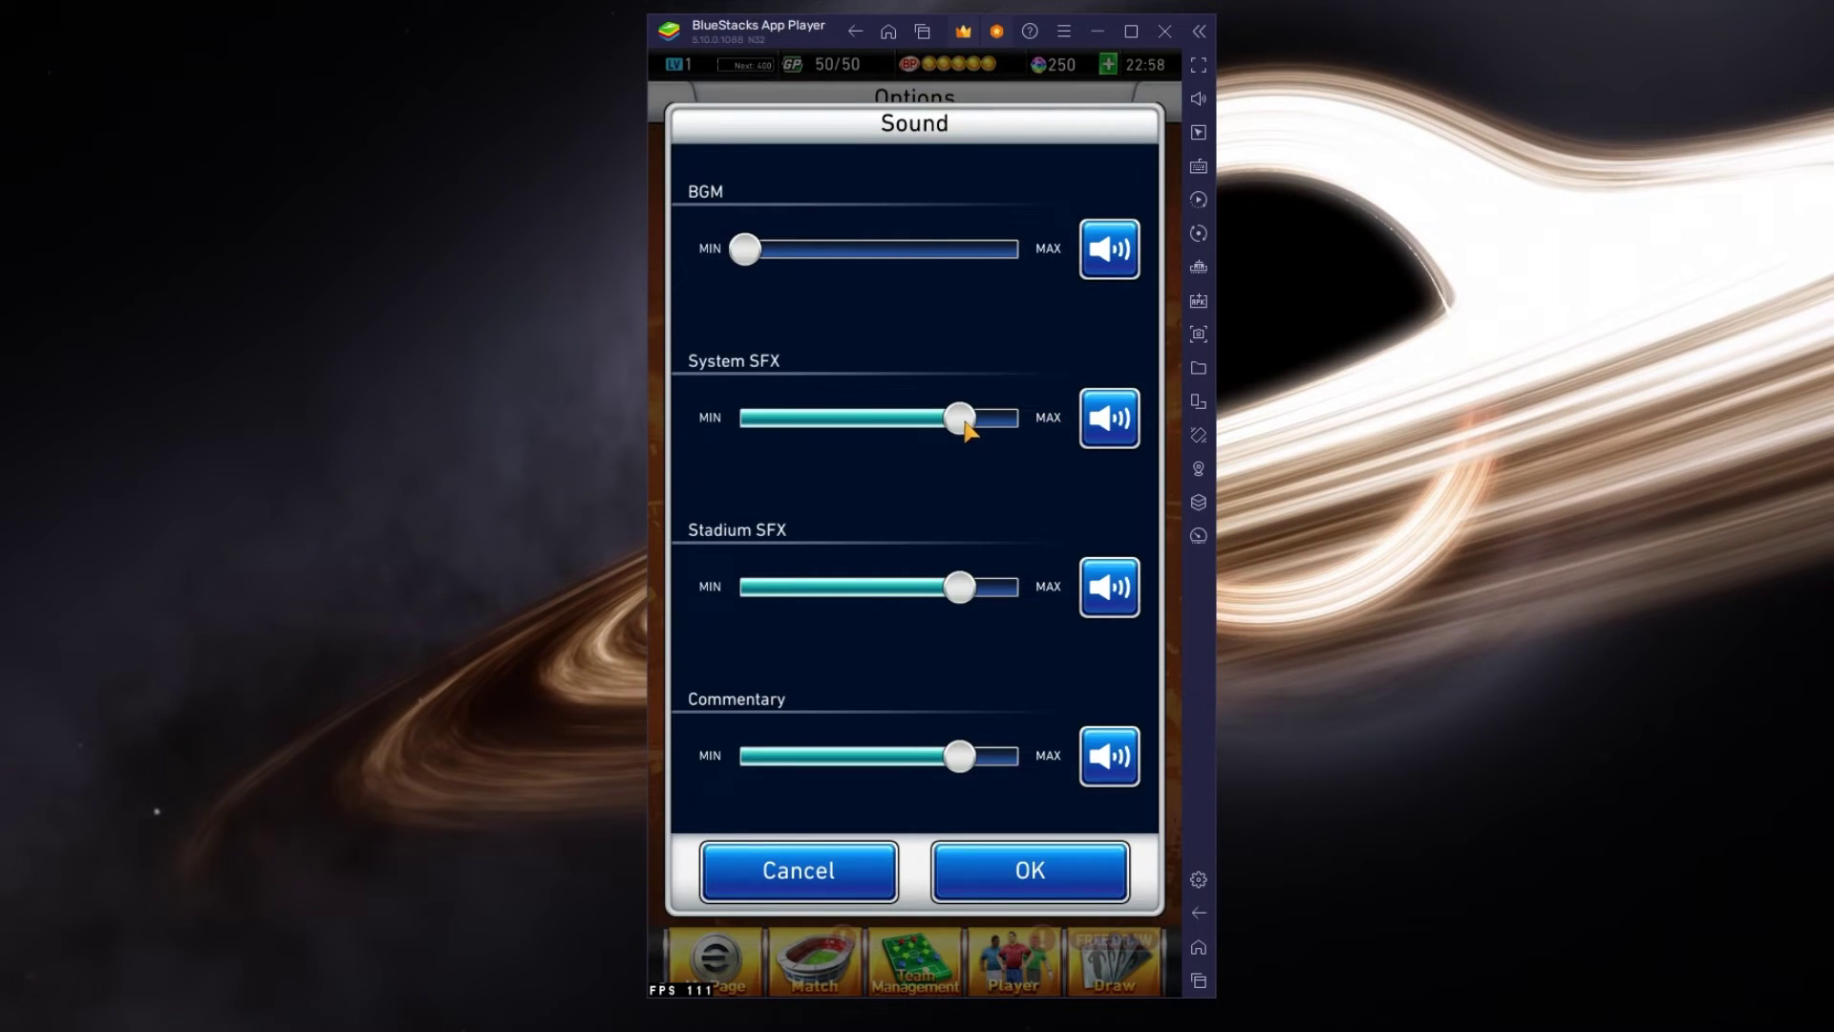
mouse_move(958, 417)
left_mouse_down()
mouse_move(886, 420)
mouse_move(934, 528)
left_mouse_up()
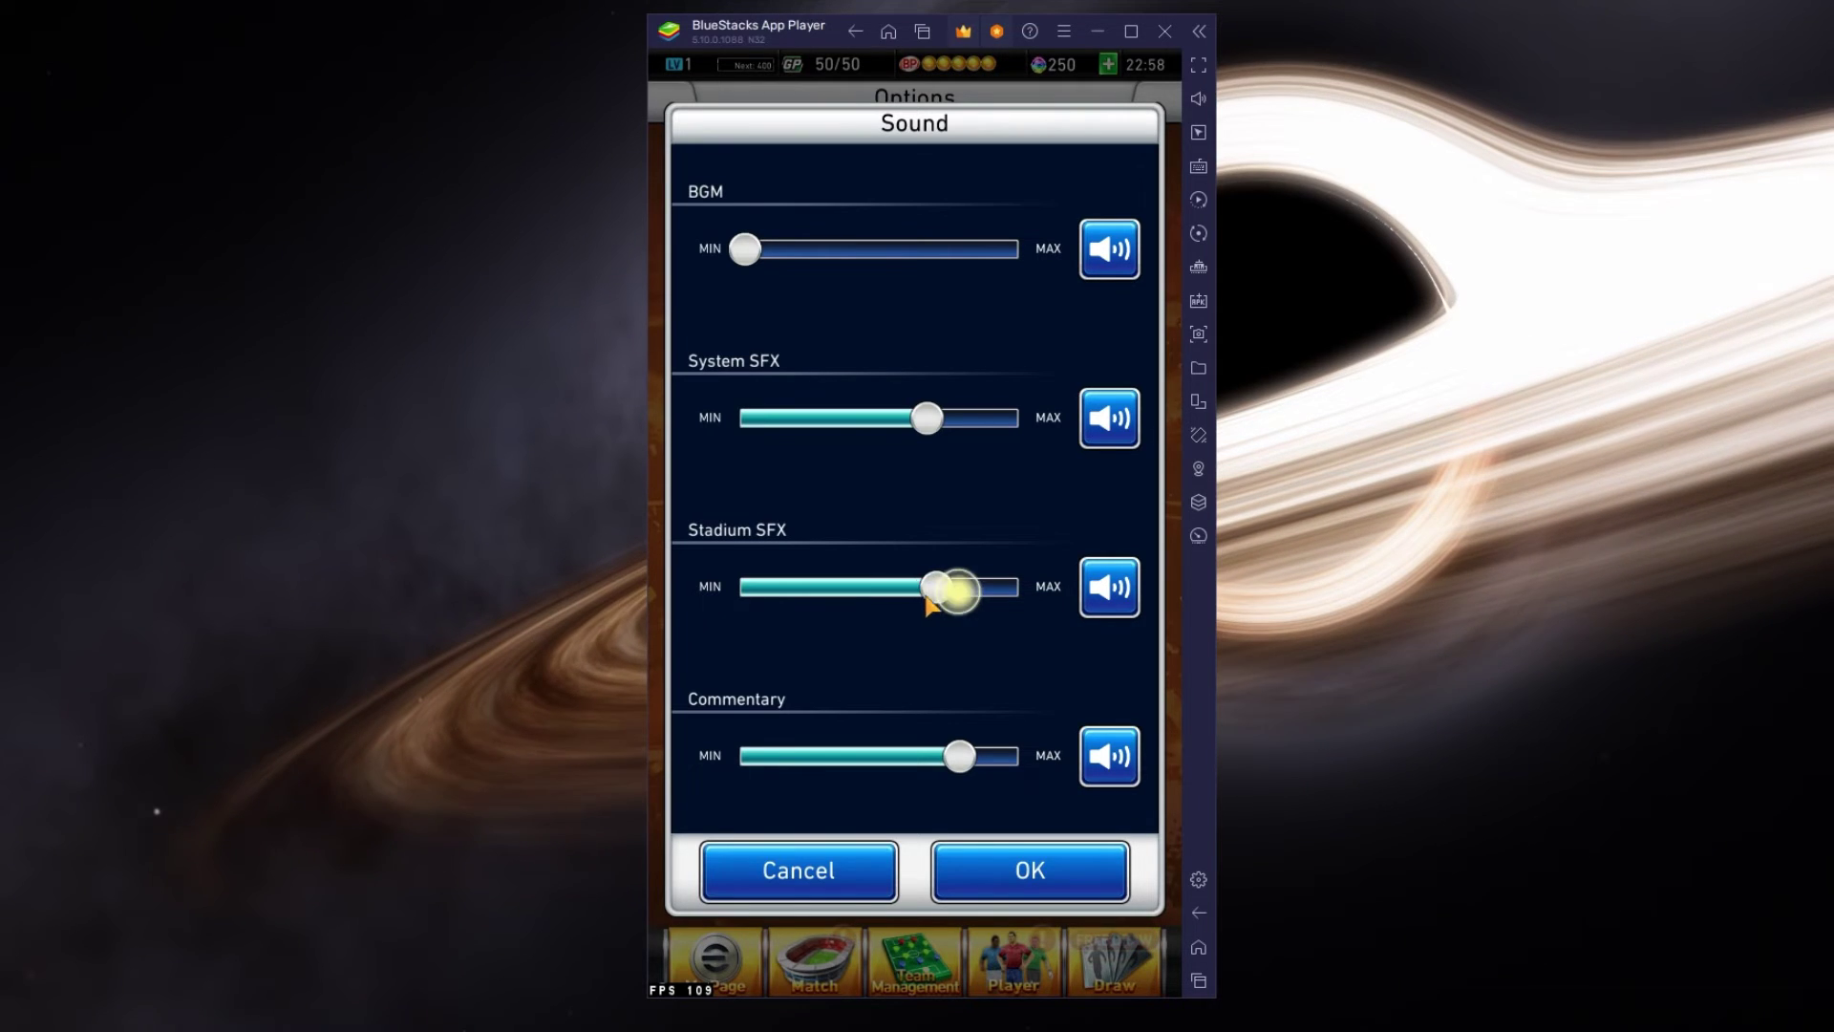
left_click_drag(929, 602, 944, 605)
left_click_drag(929, 755, 954, 755)
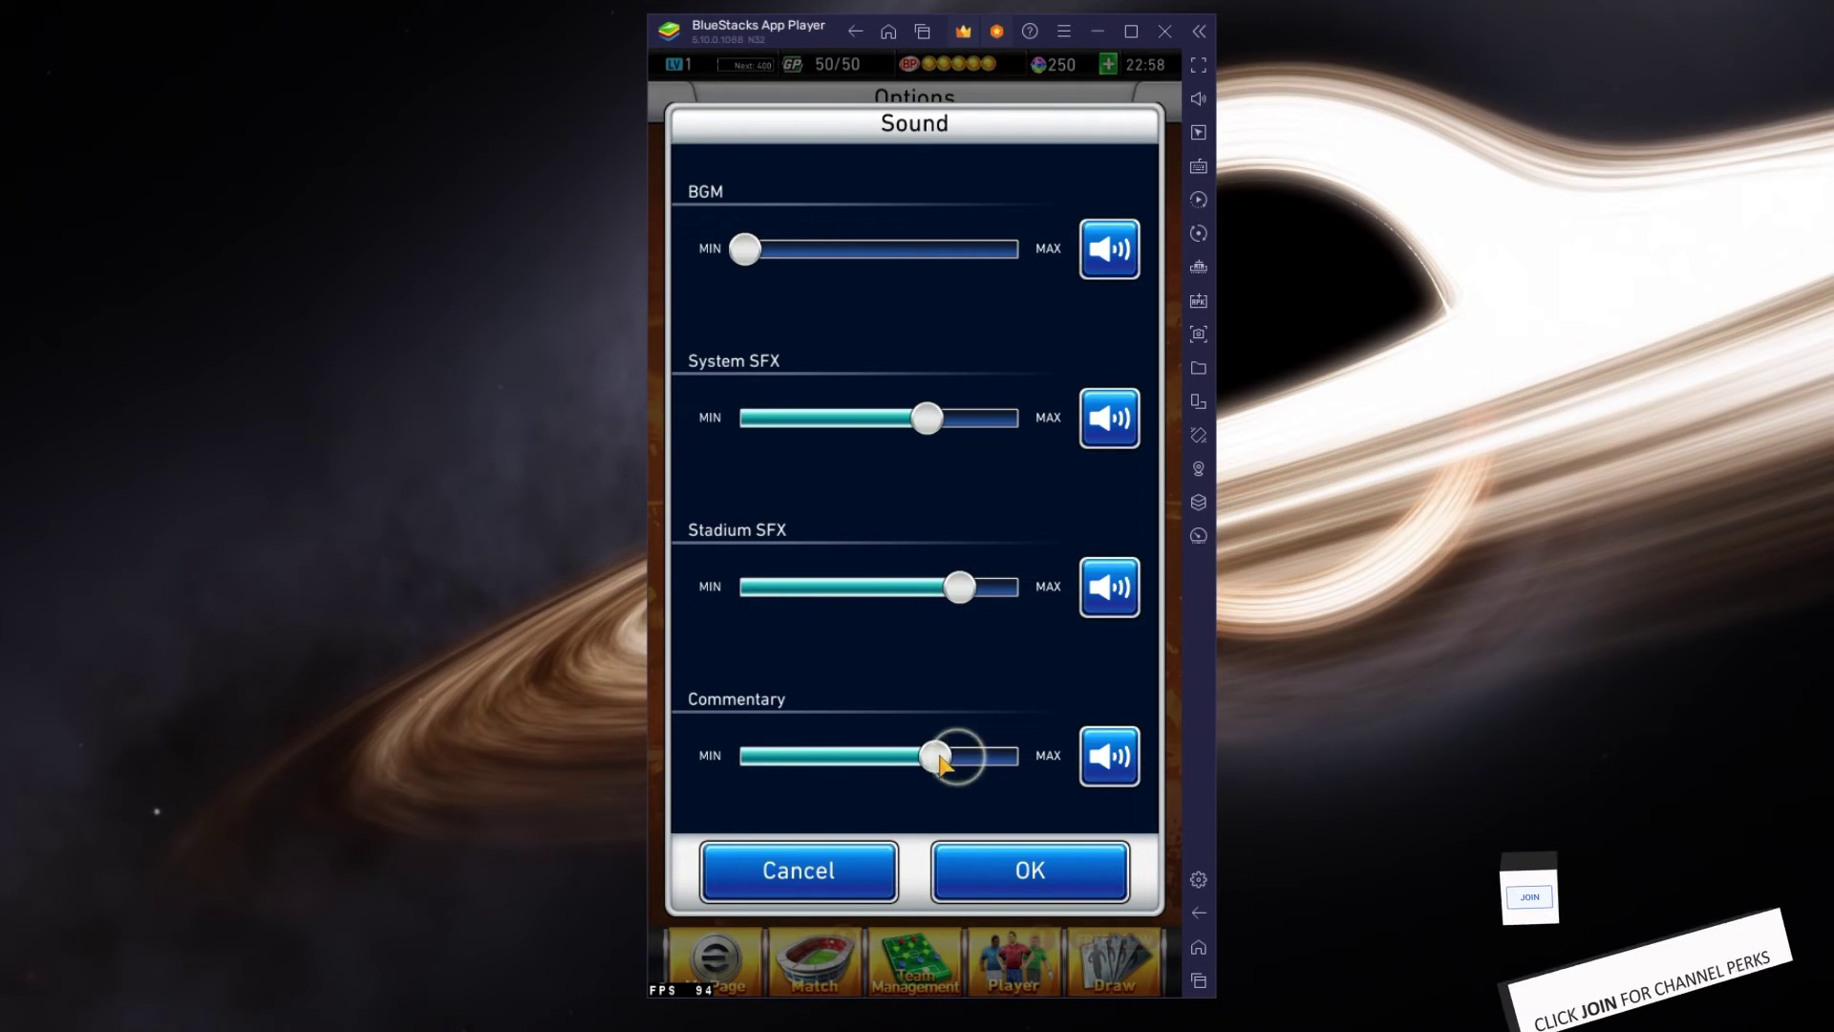
left_click_drag(959, 586, 880, 587)
left_click(1009, 870)
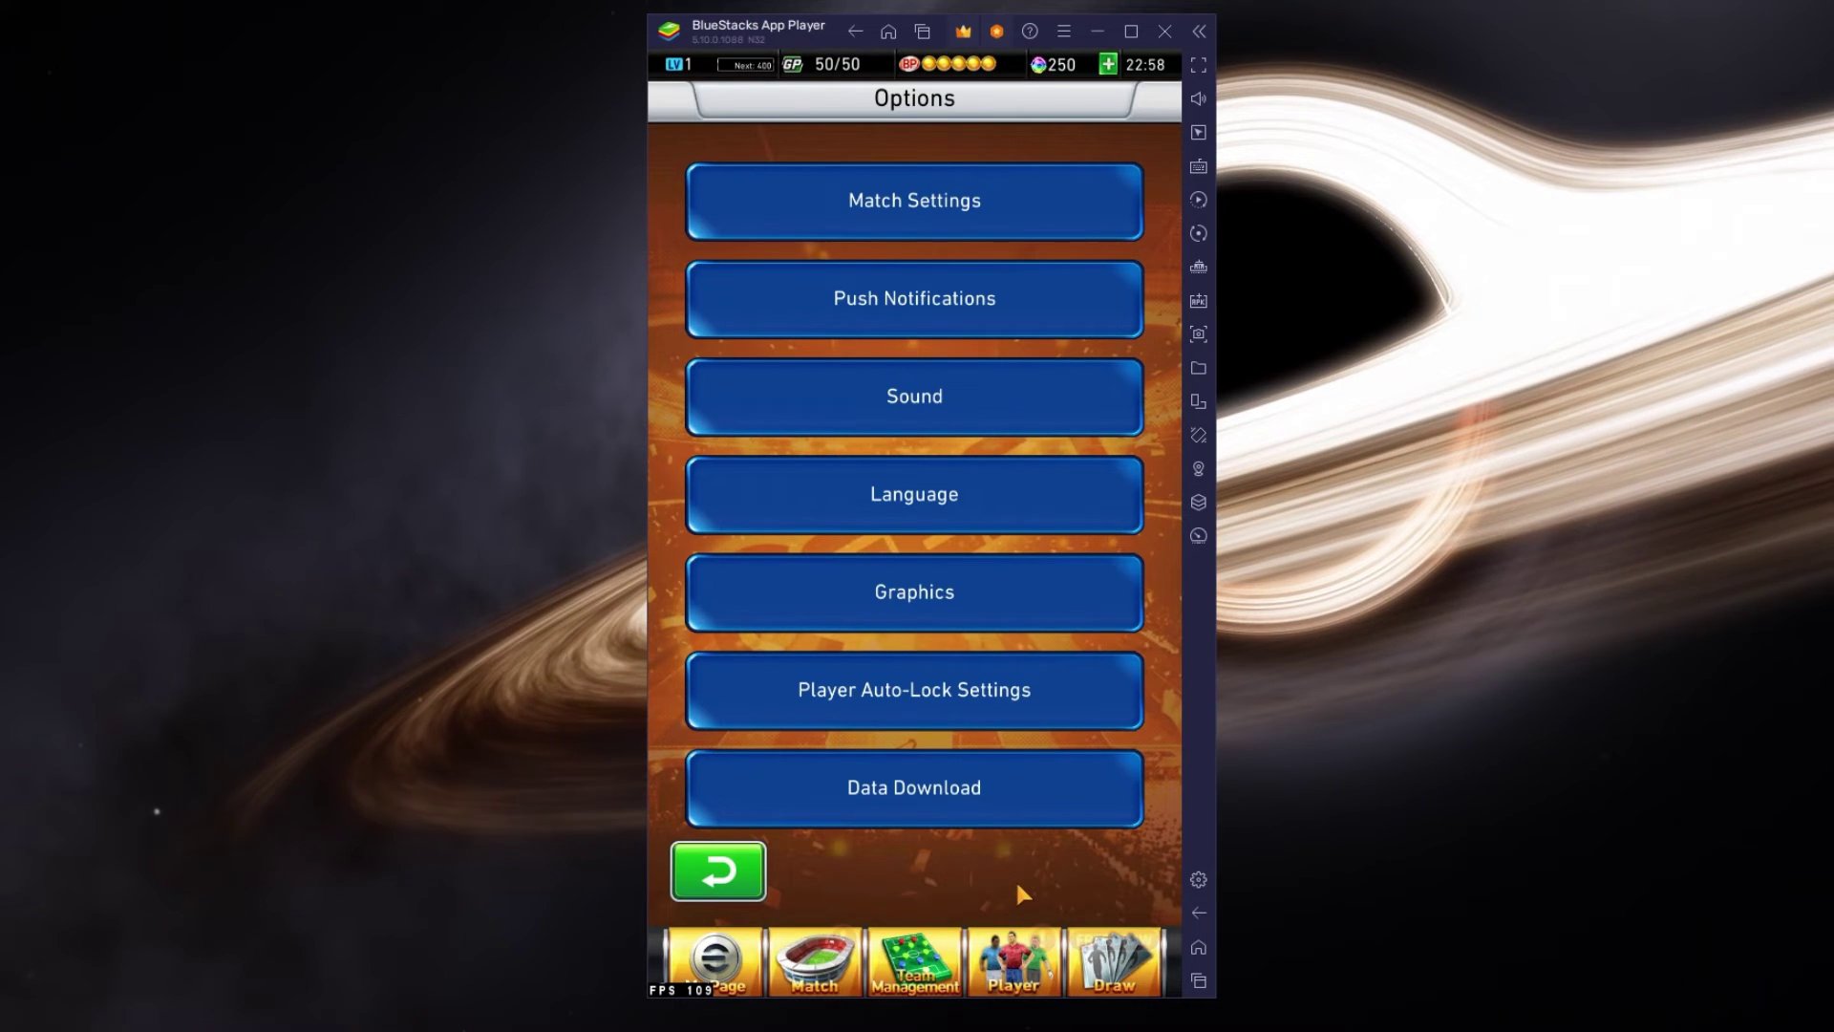
Step: Try Low for 3D Match Display and Card Image Quality, restore both to Standard, confirm and leave Options
left_click(999, 598)
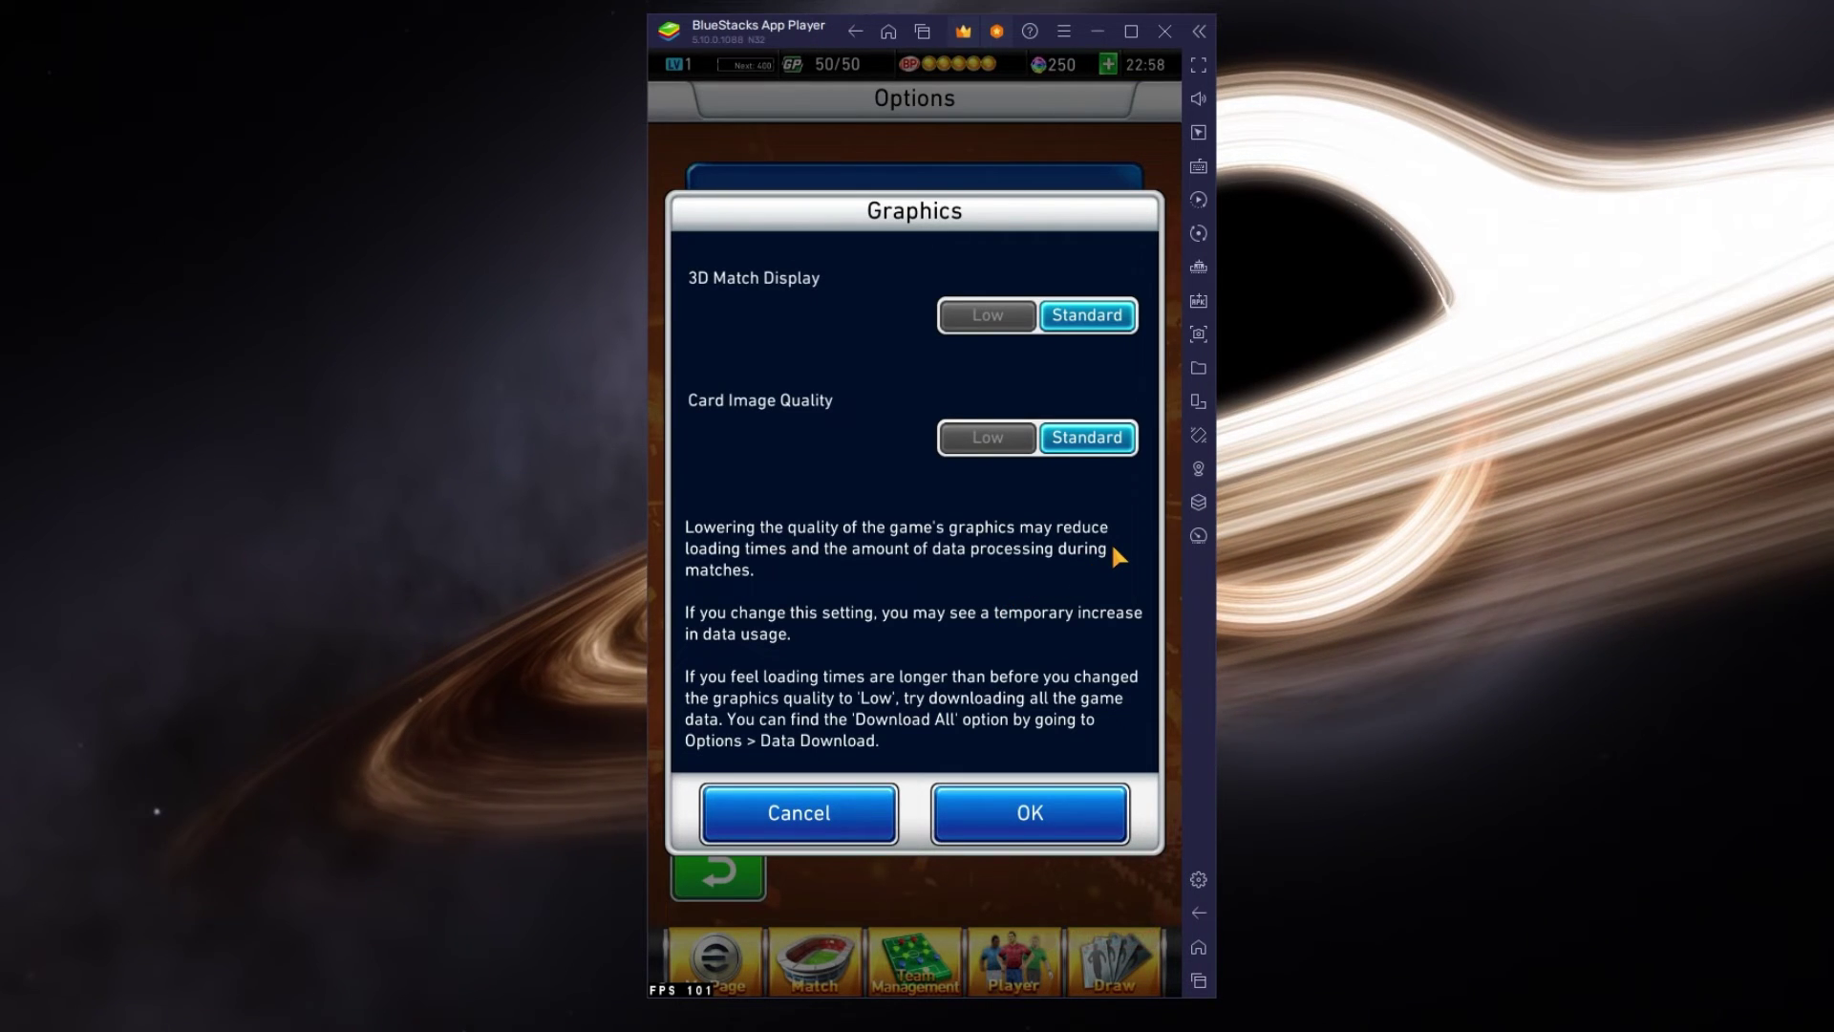
left_click(983, 327)
left_click(979, 450)
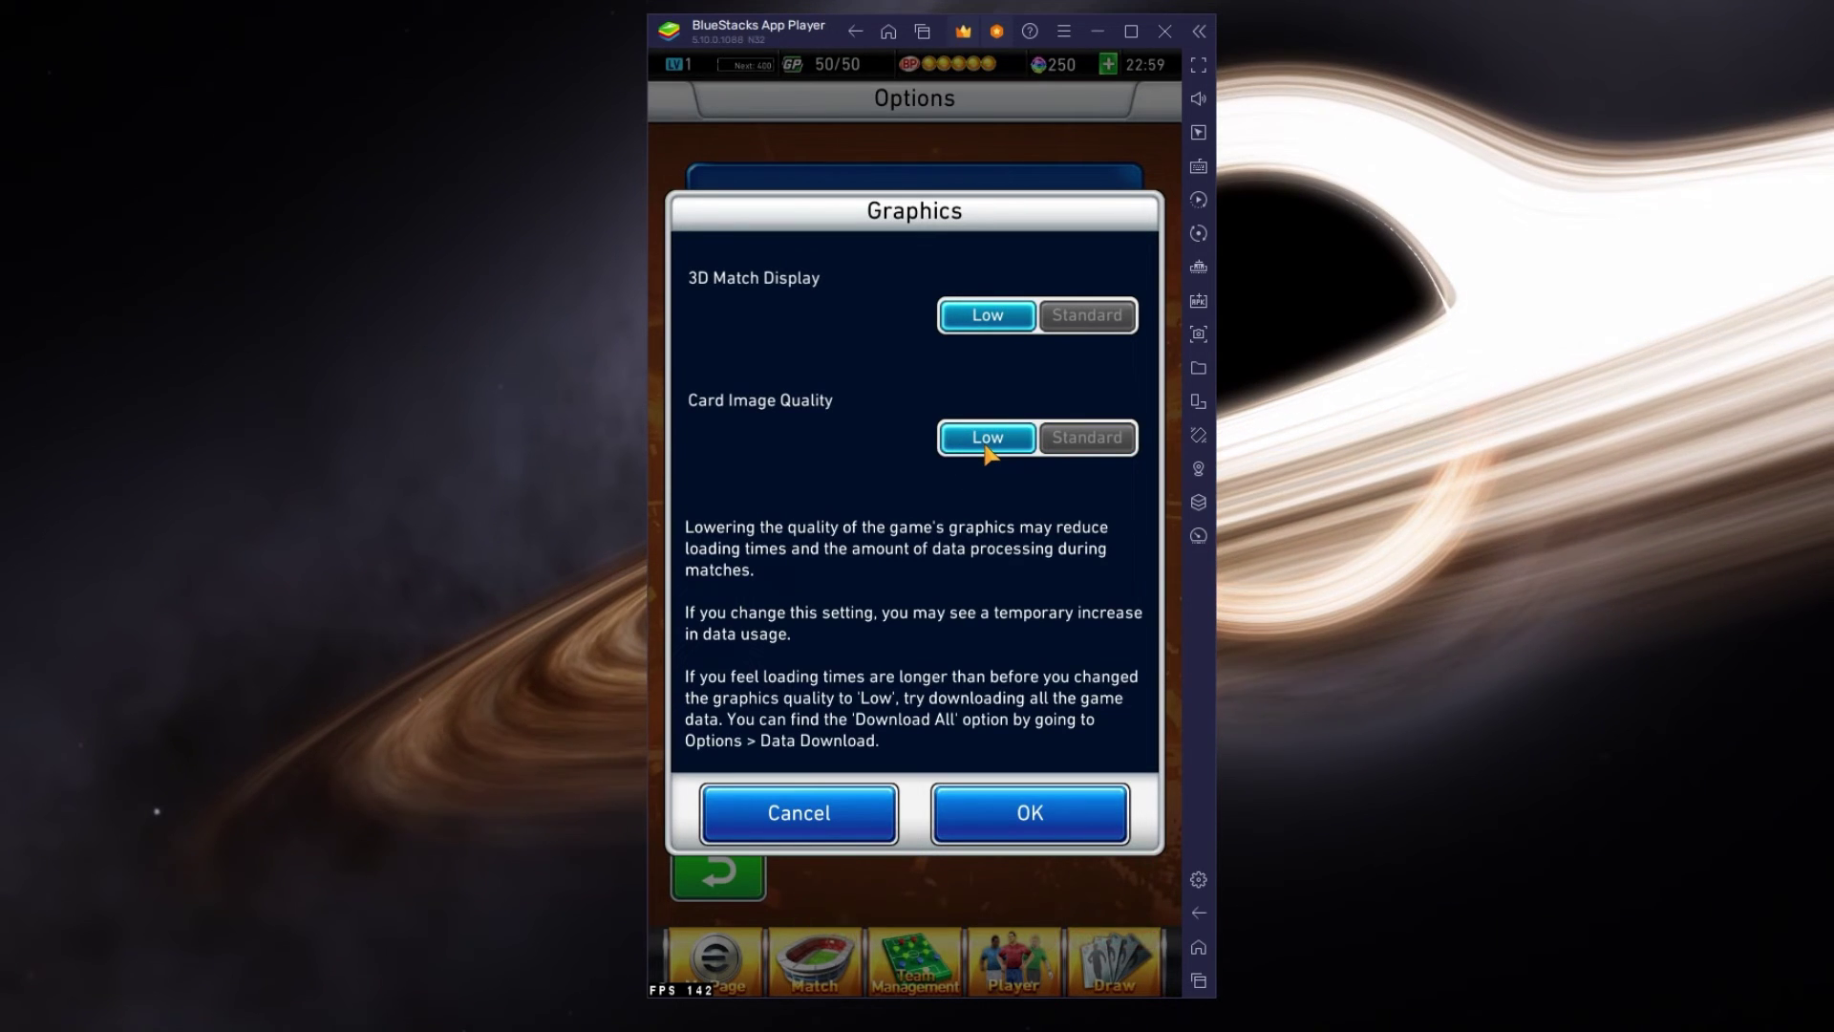
left_click(1067, 442)
left_click(1082, 316)
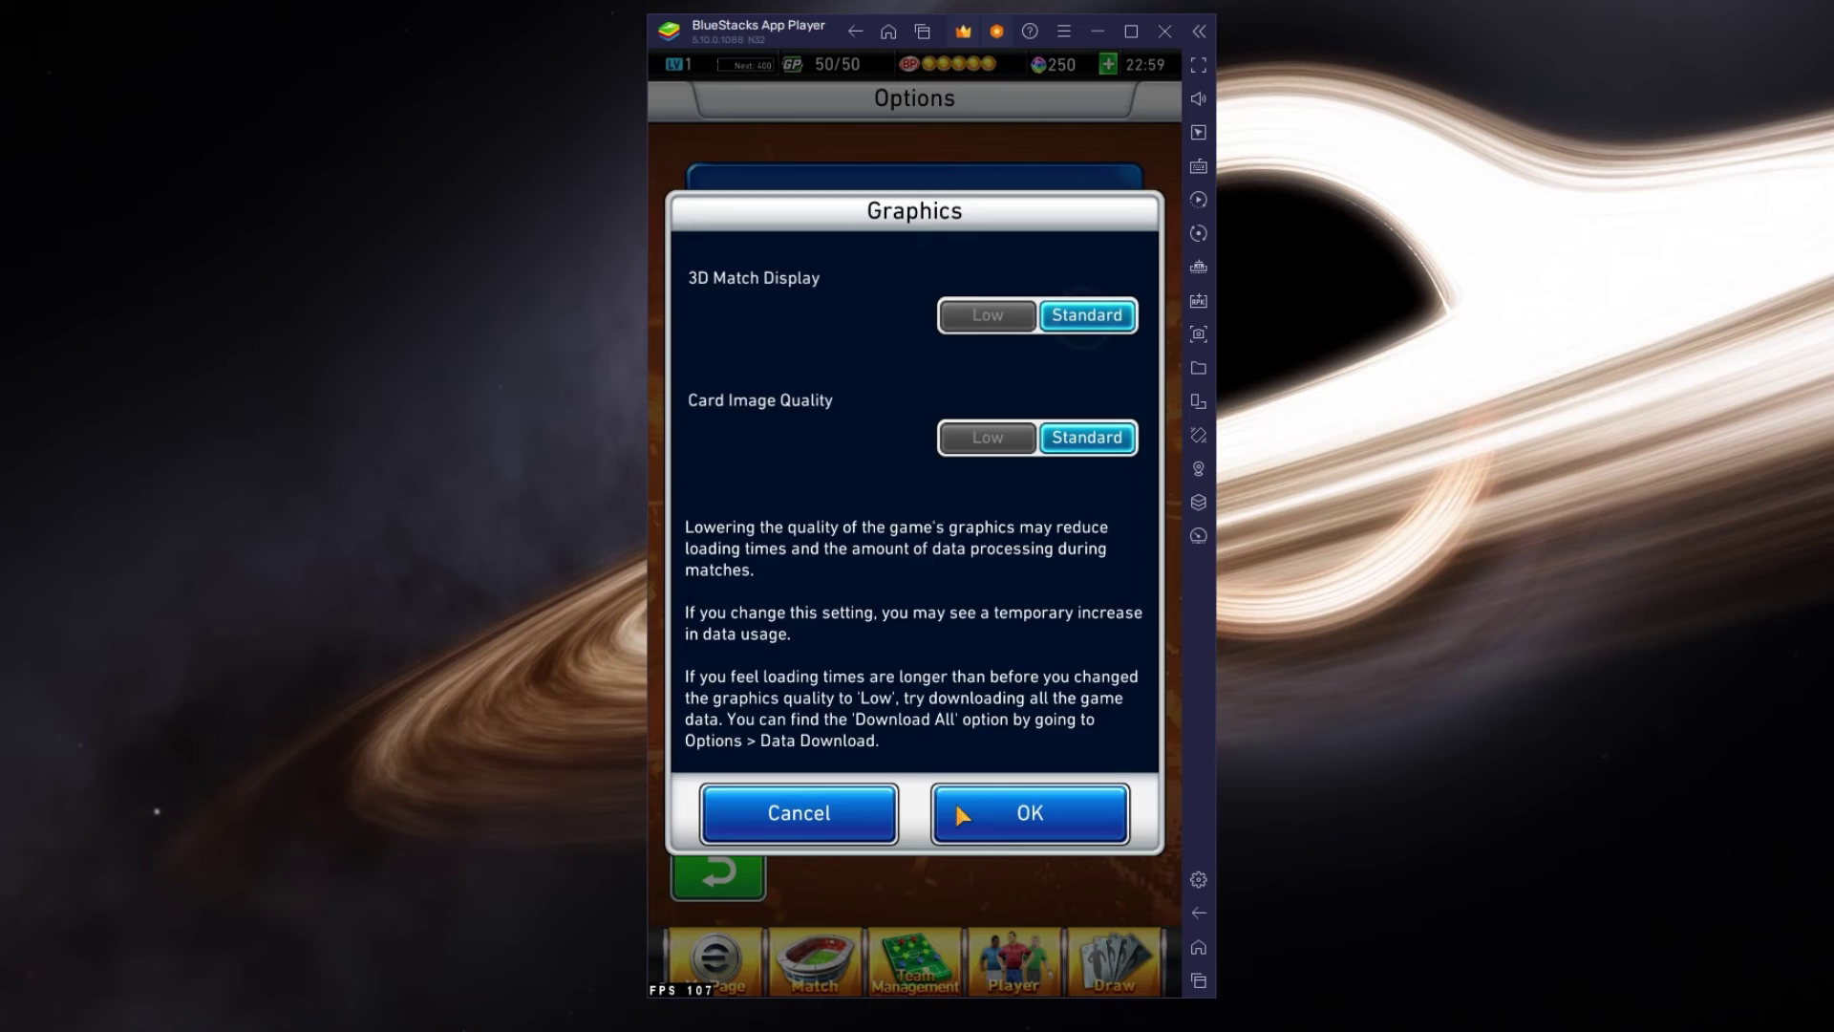
left_click(985, 812)
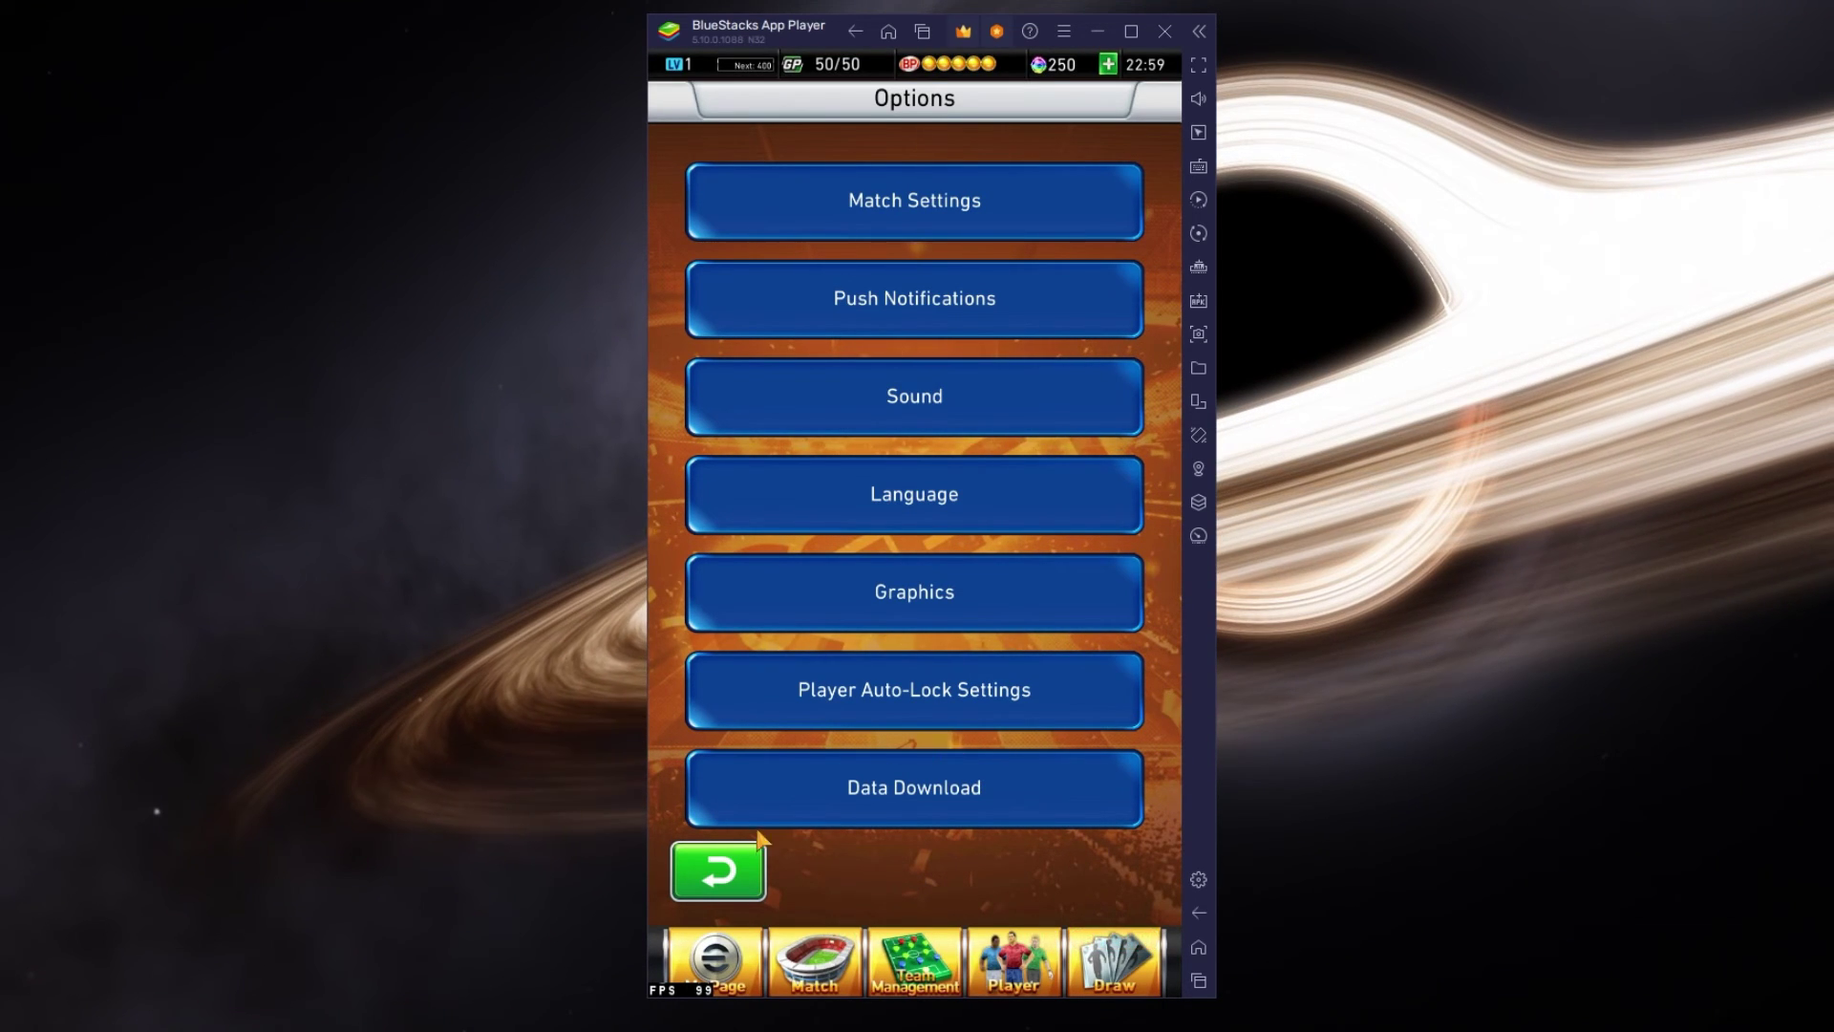
left_click(736, 877)
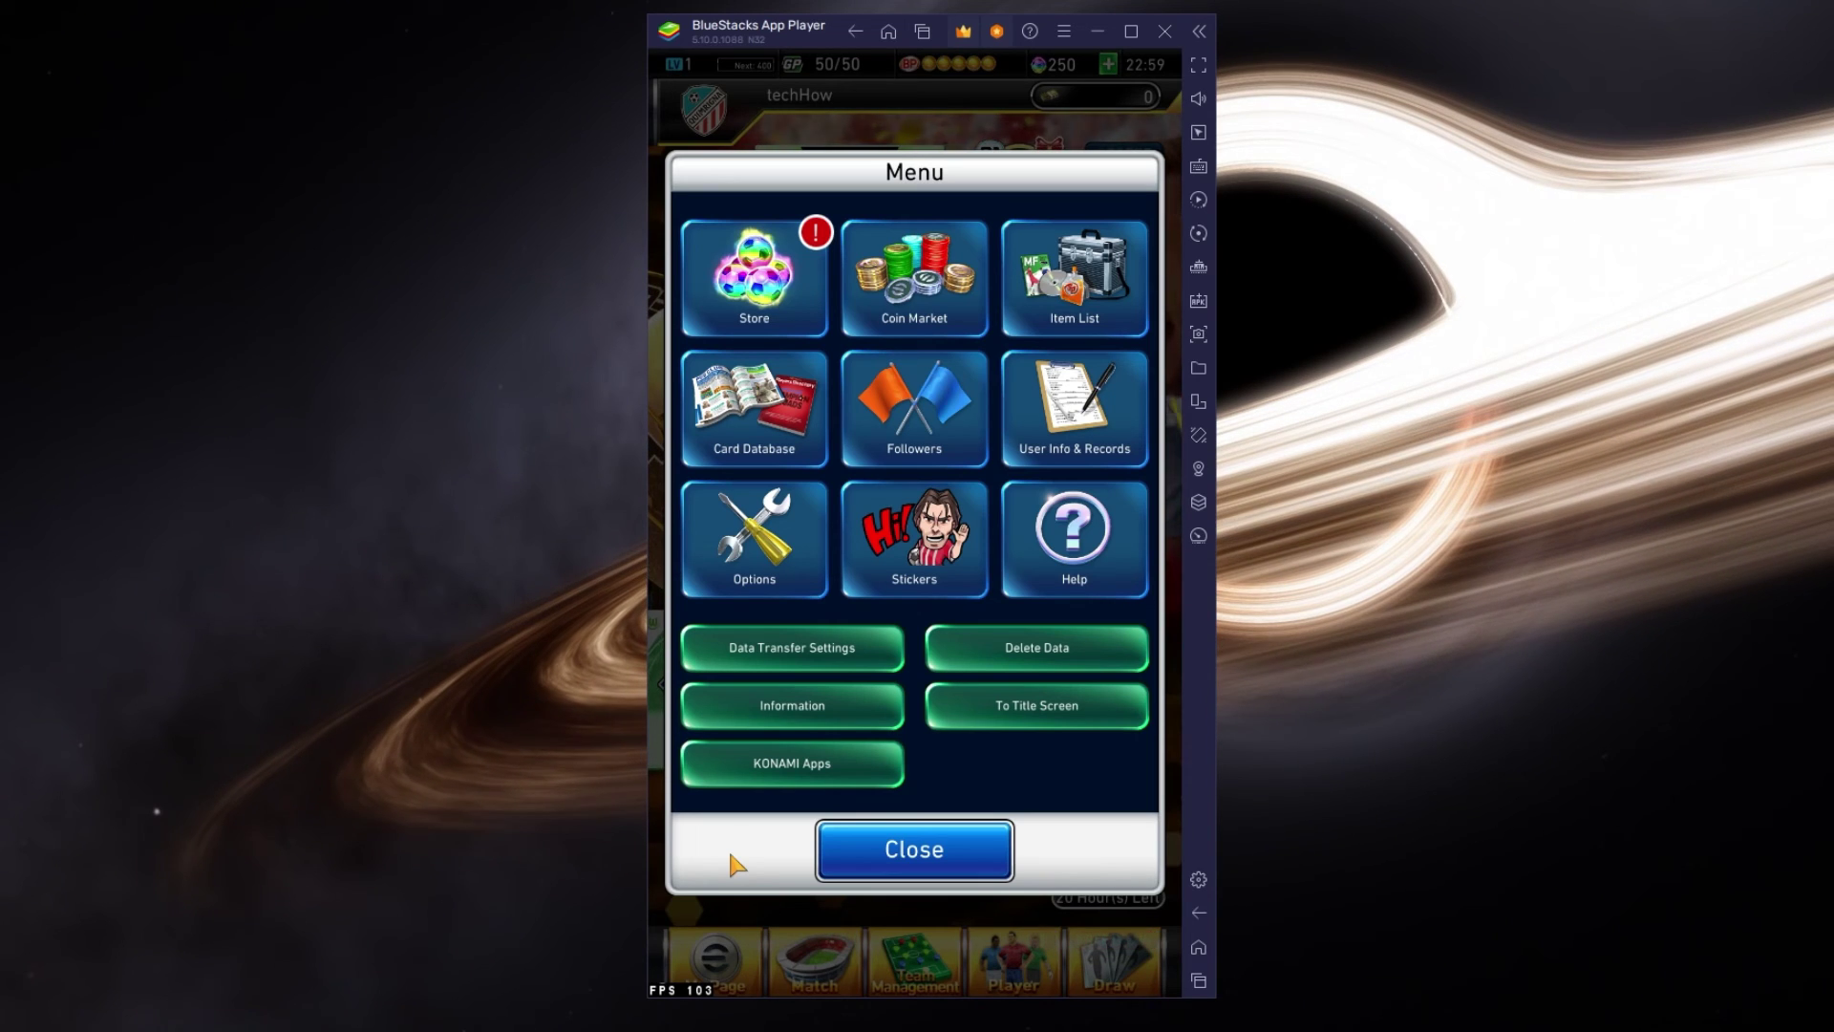
Step: Close the Menu, enter Matches and reach the Beginner Match grade list
left_click(874, 845)
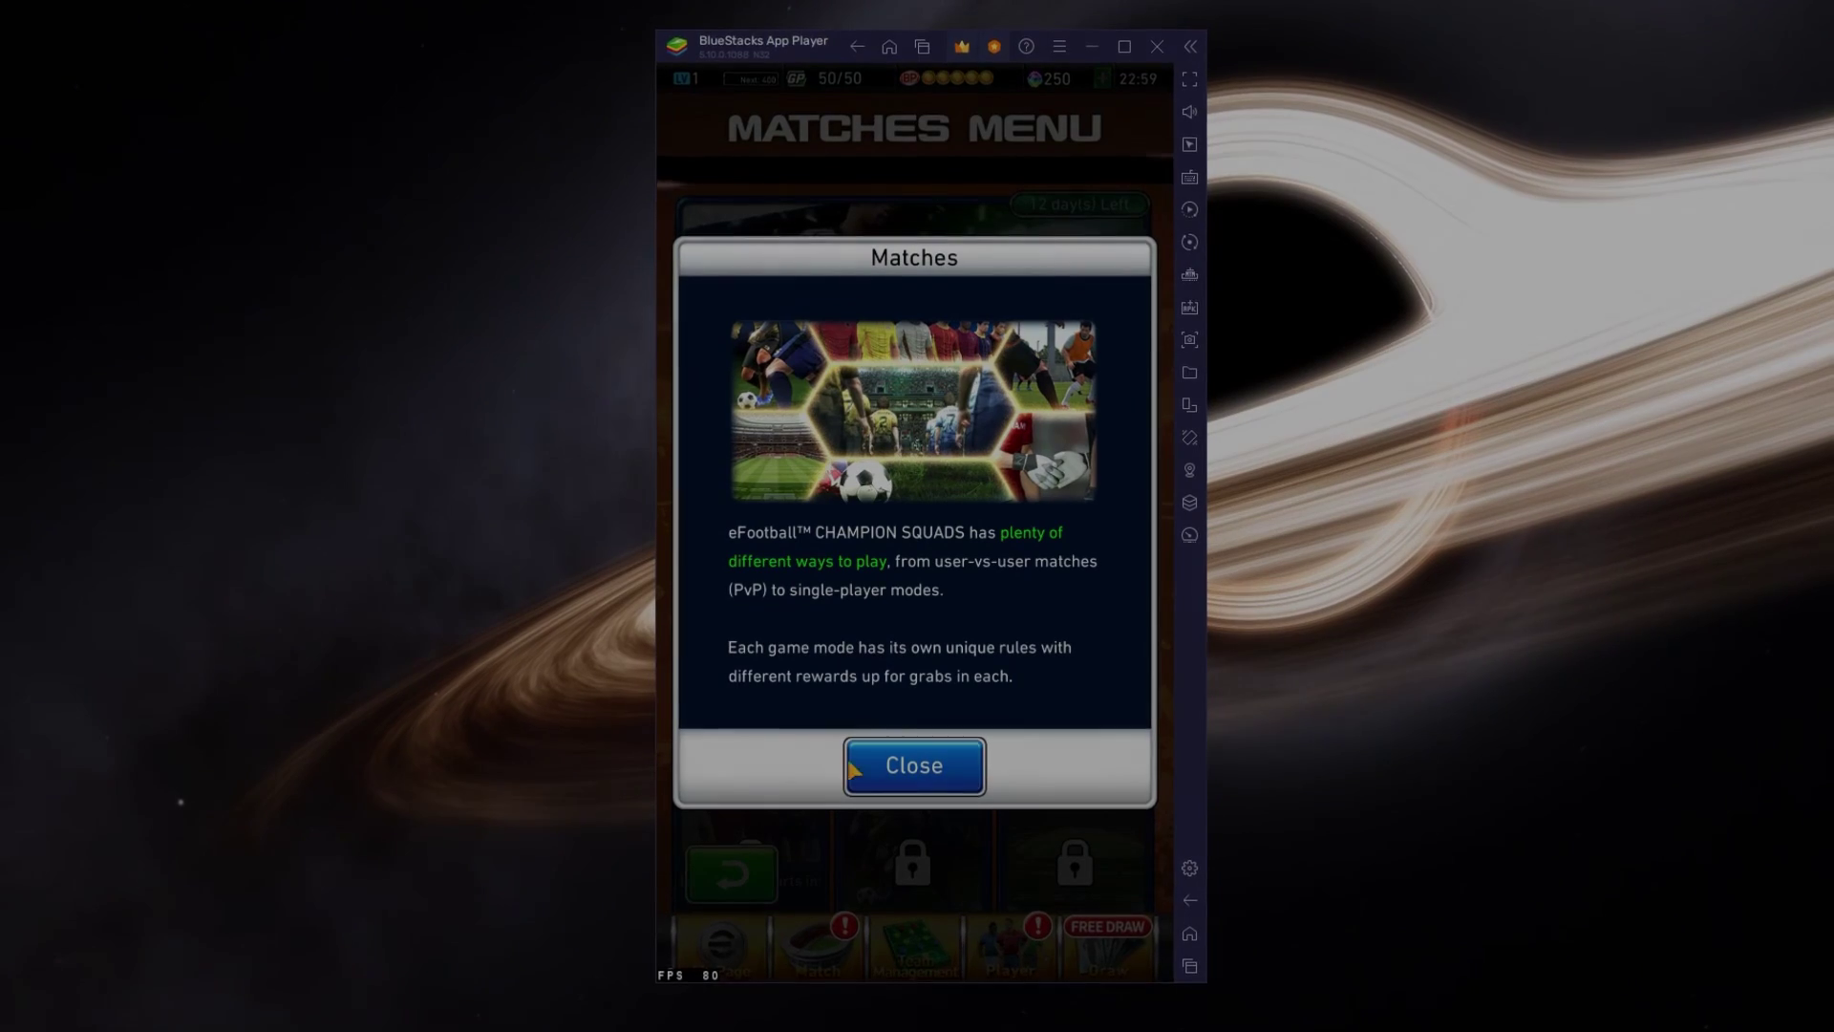
left_click(913, 767)
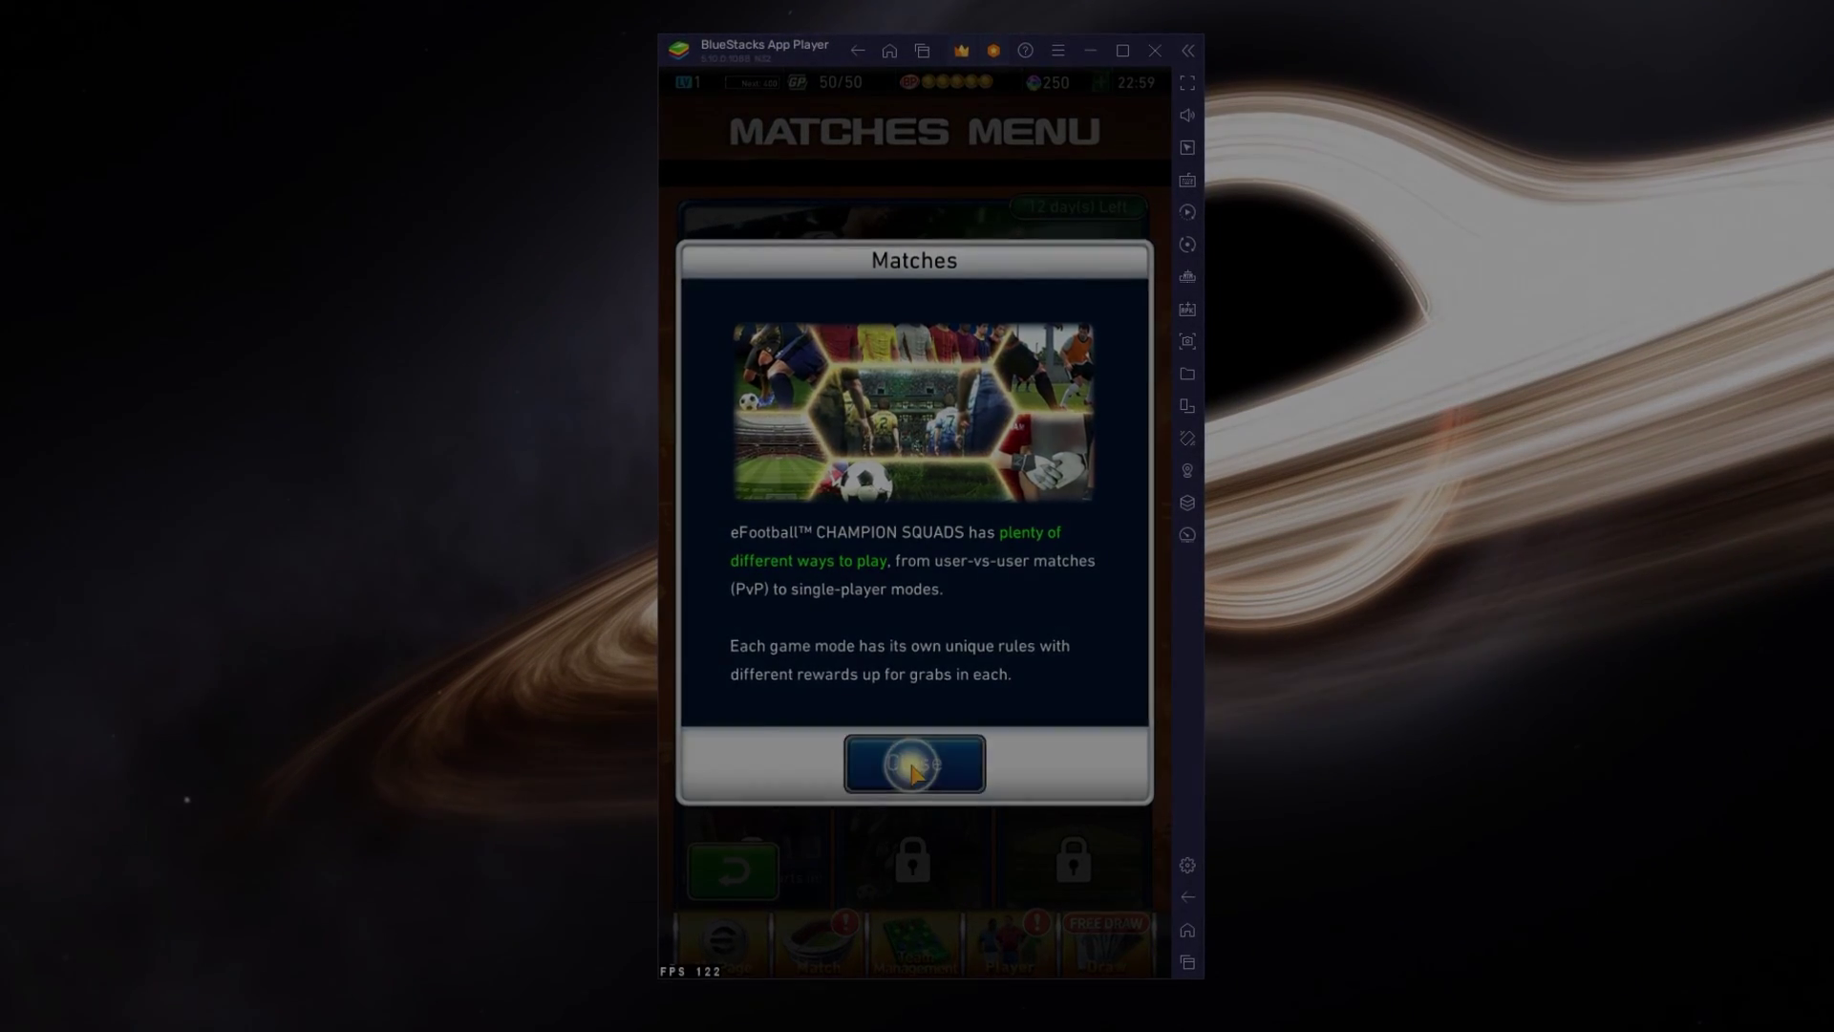
left_click(886, 305)
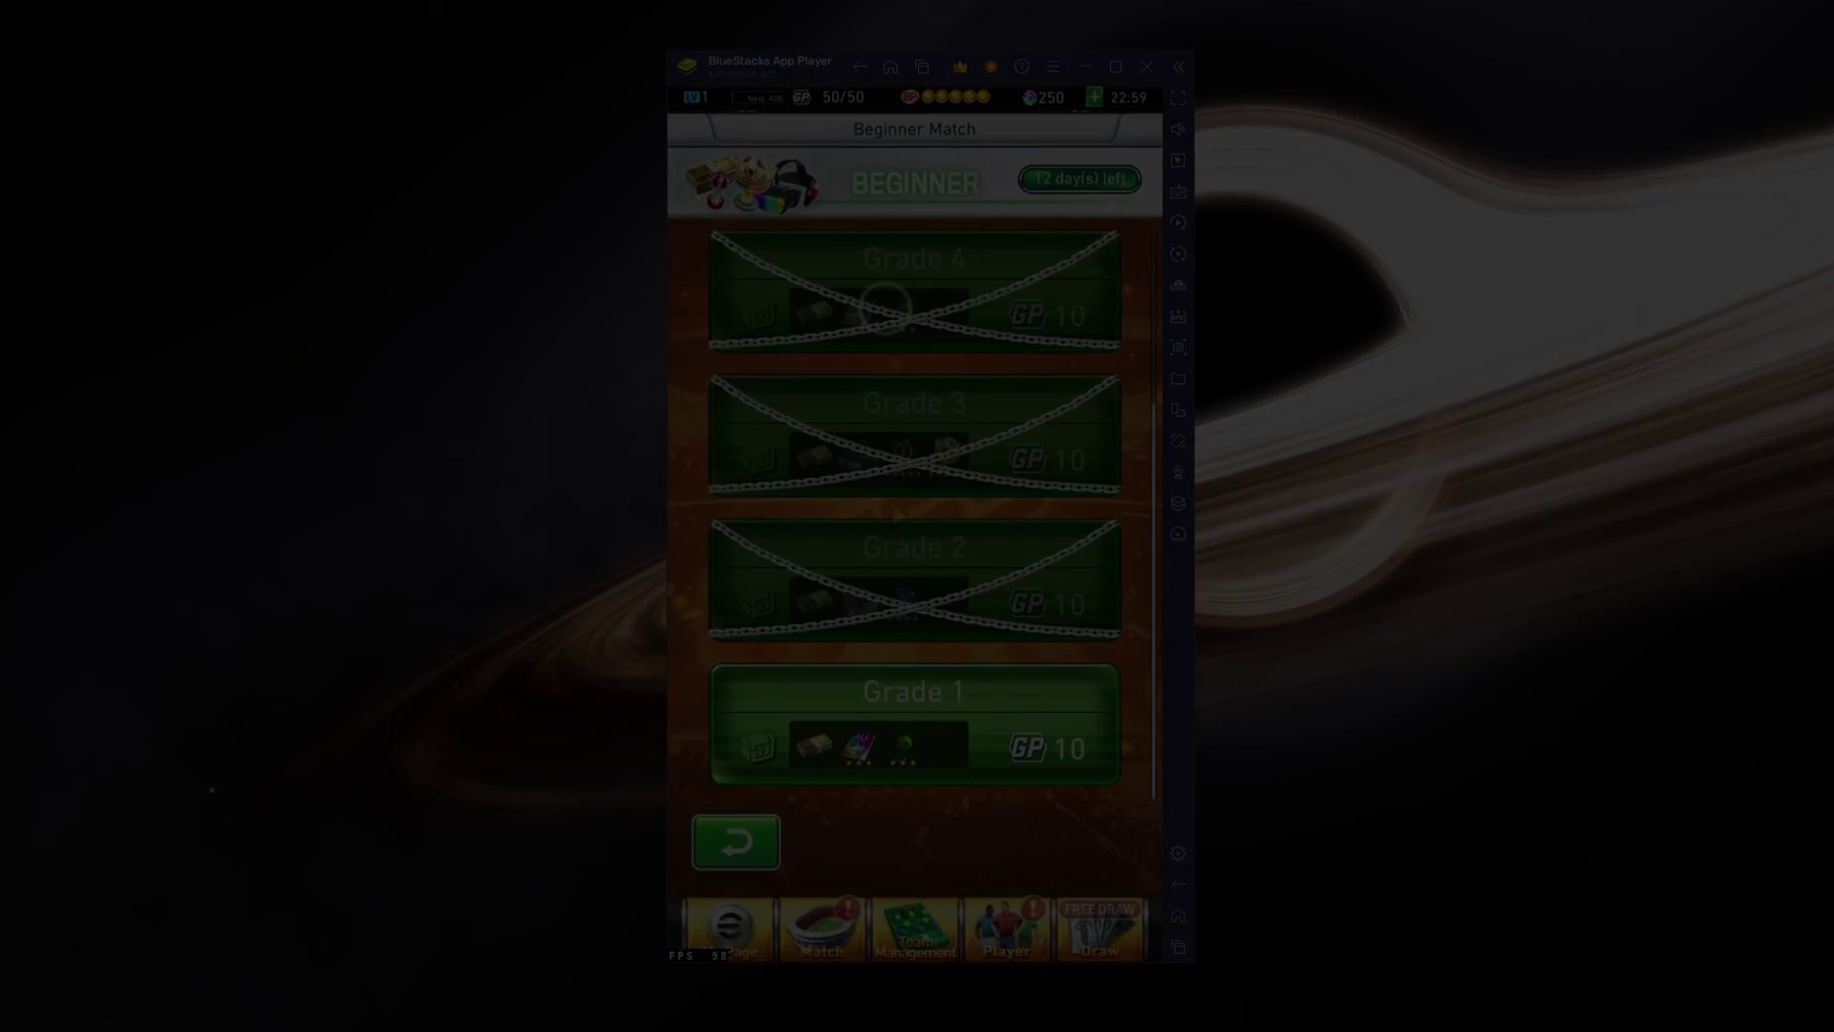